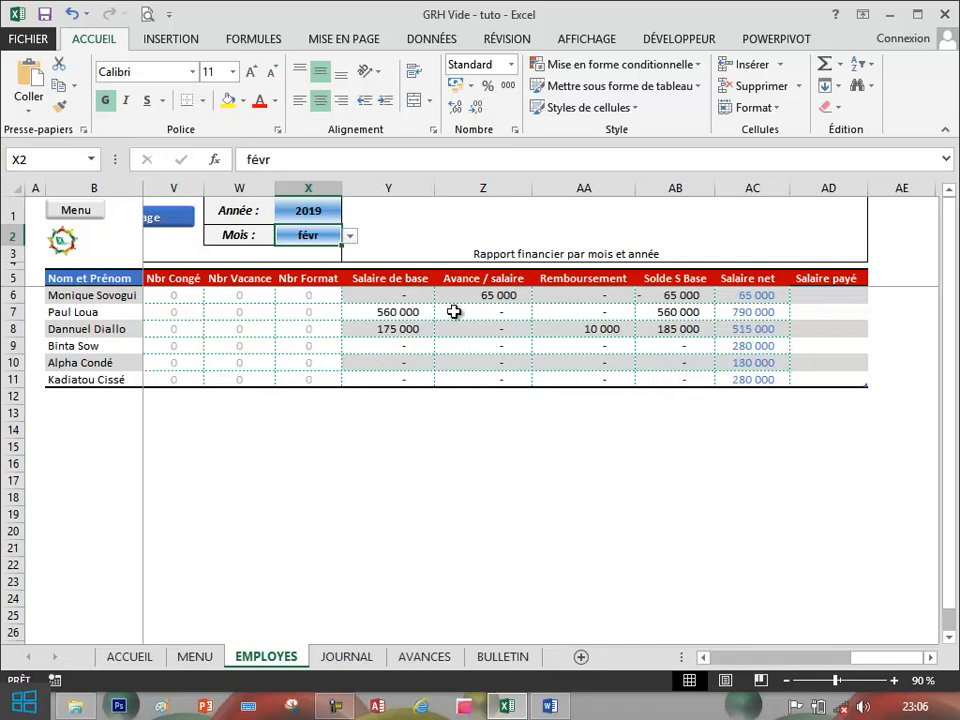
Open the BULLETIN sheet and inspect the formulas behind the payslip's hourly rate and base salary
click(413, 311)
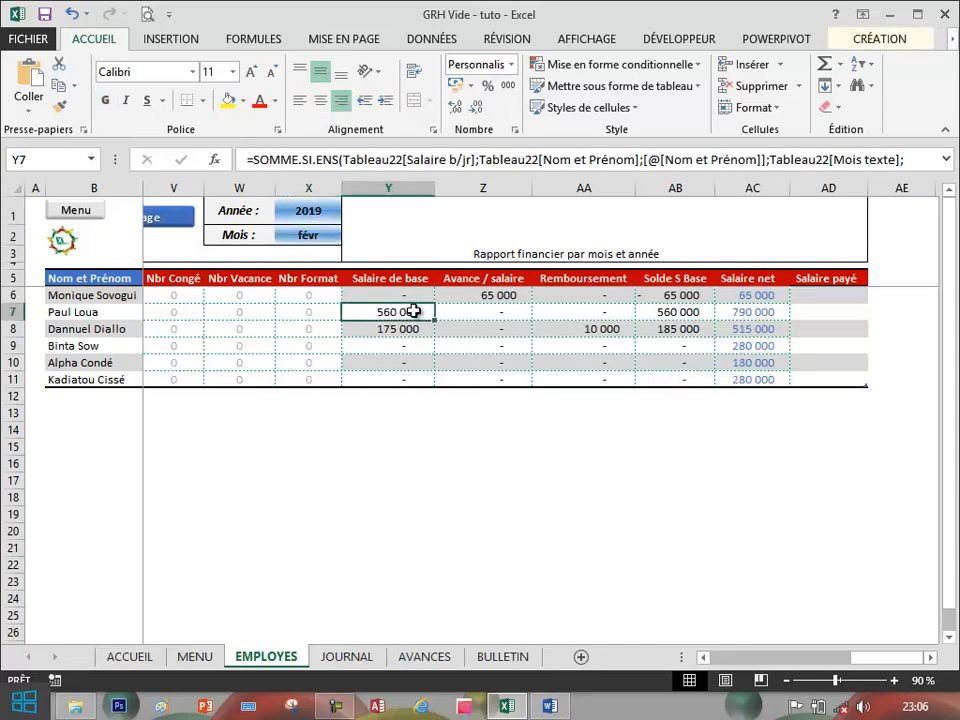
click(439, 657)
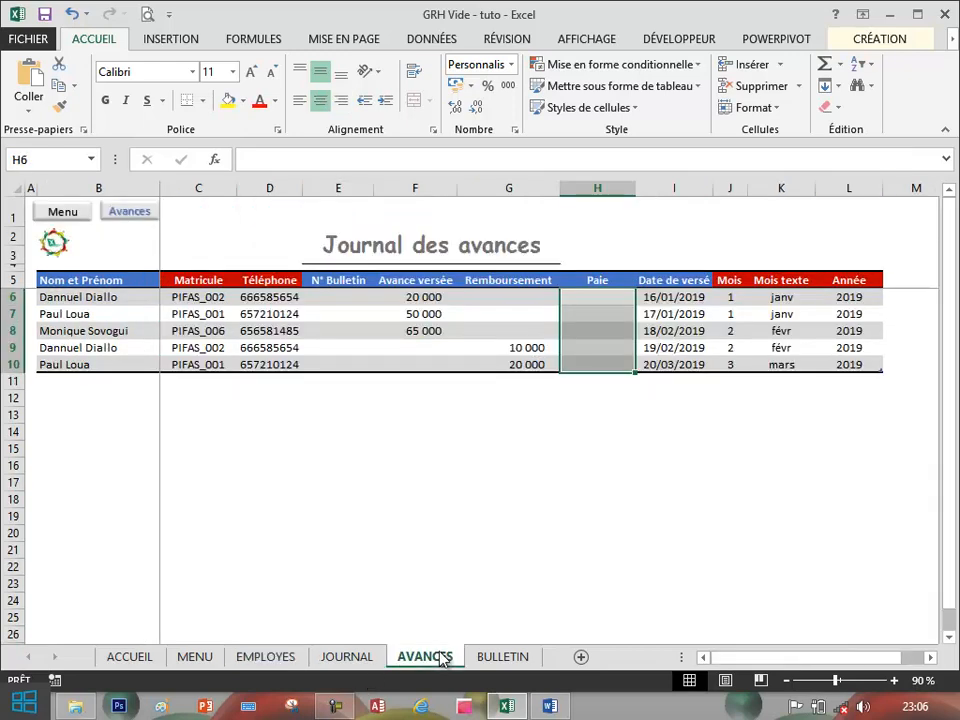
click(517, 662)
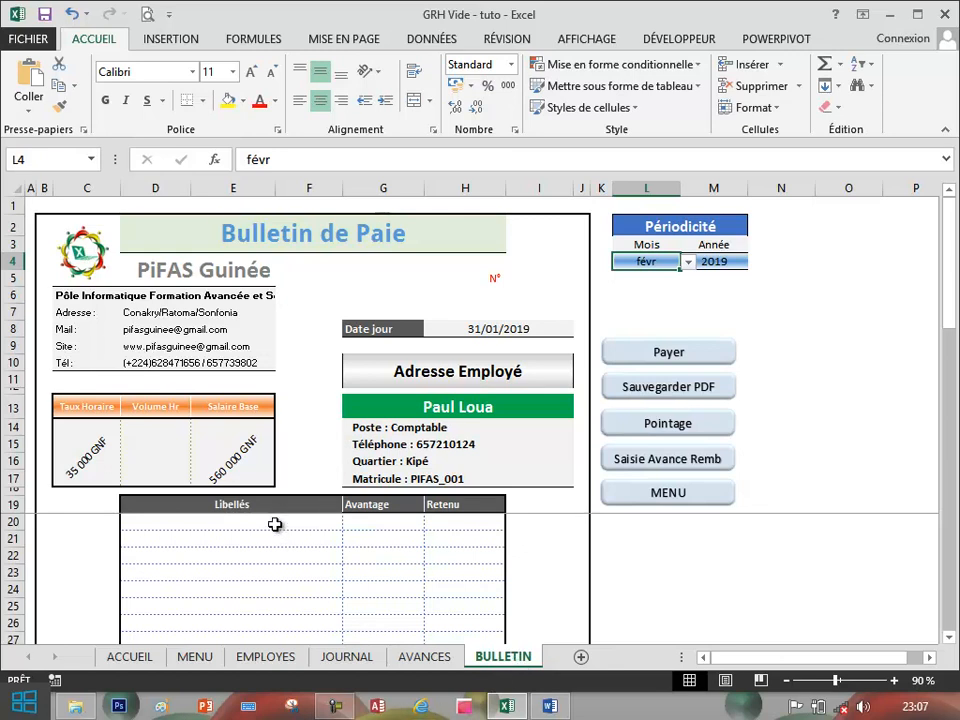
click(158, 455)
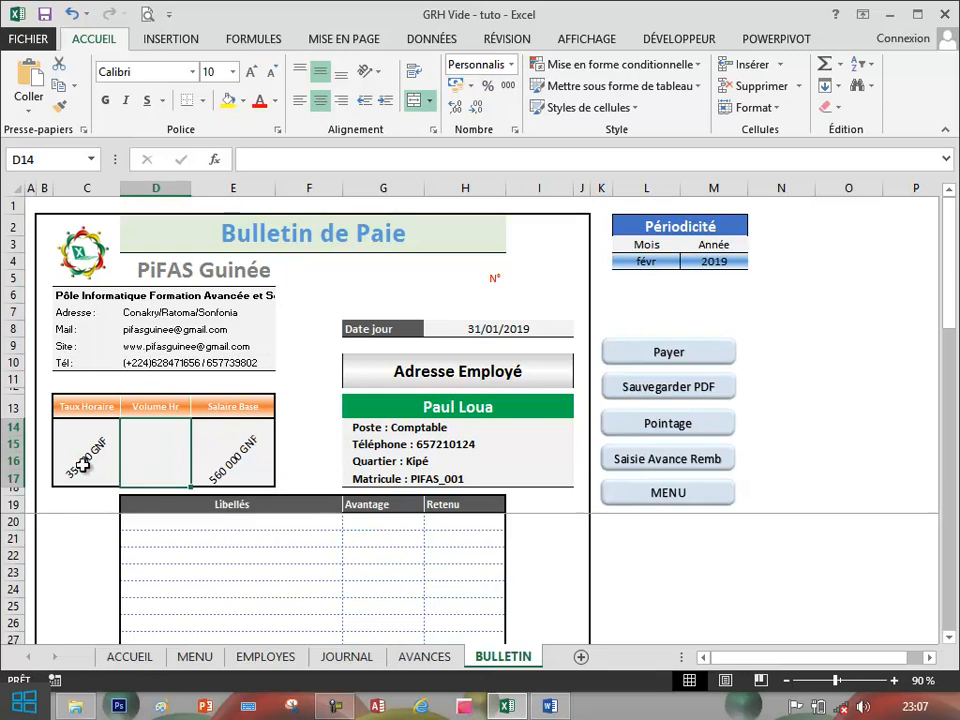
click(240, 455)
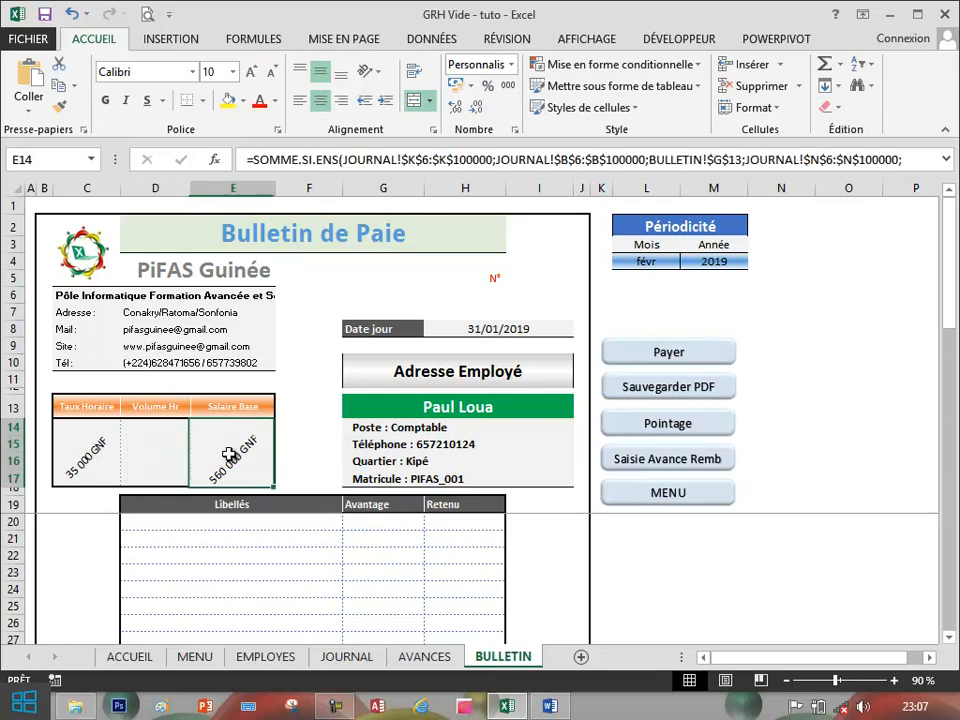
click(82, 445)
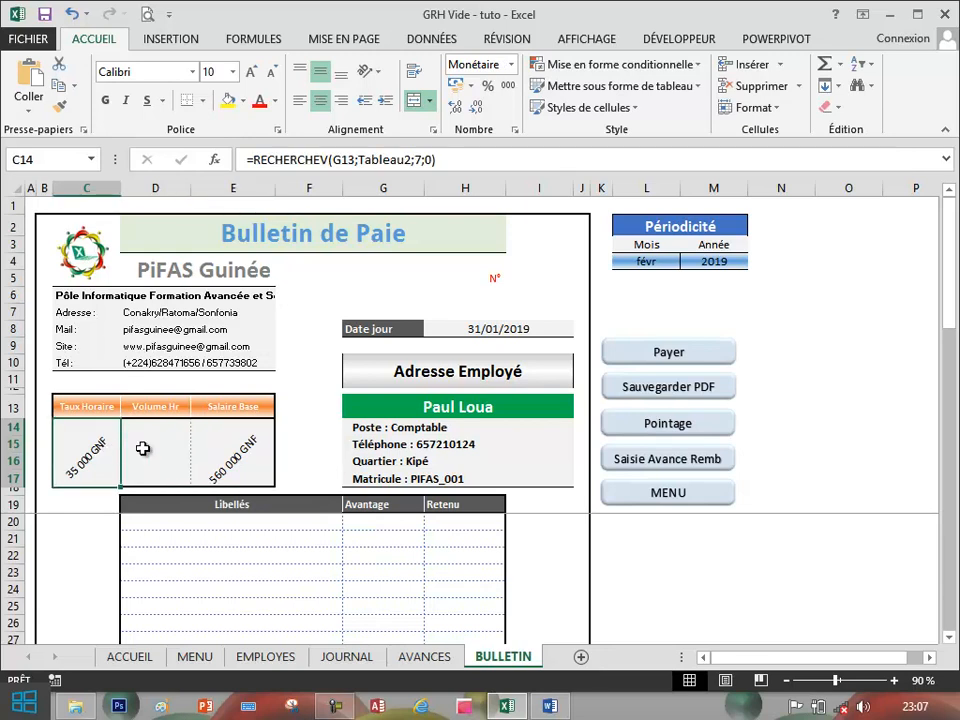
Calculate the Volume Hr in D14 by dividing the base salary by the hourly rate with =E14/C14
click(143, 449)
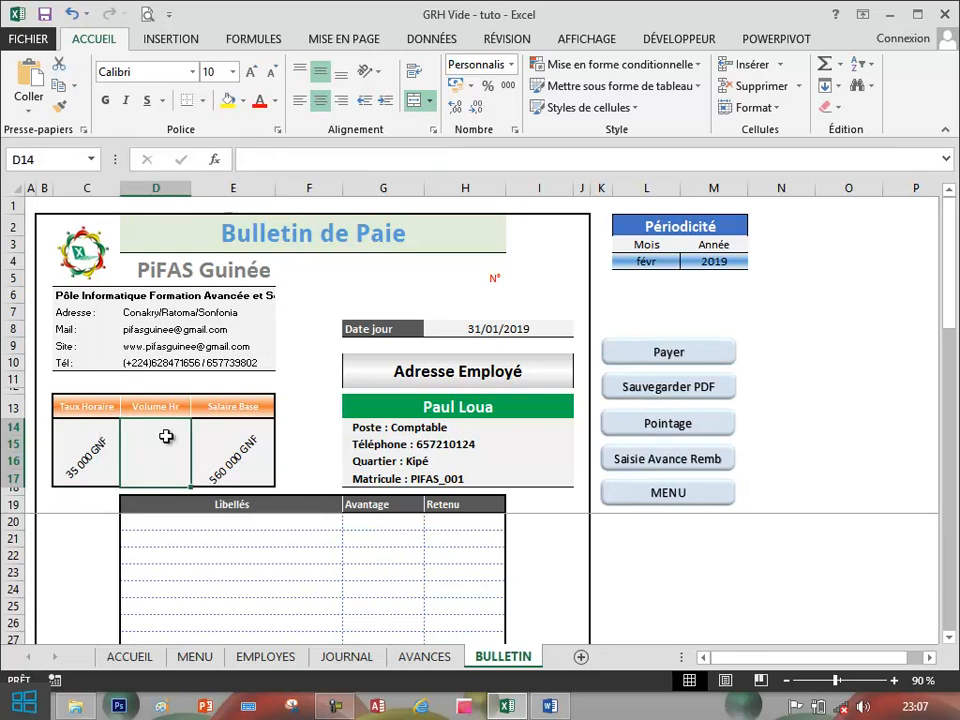
text(=)
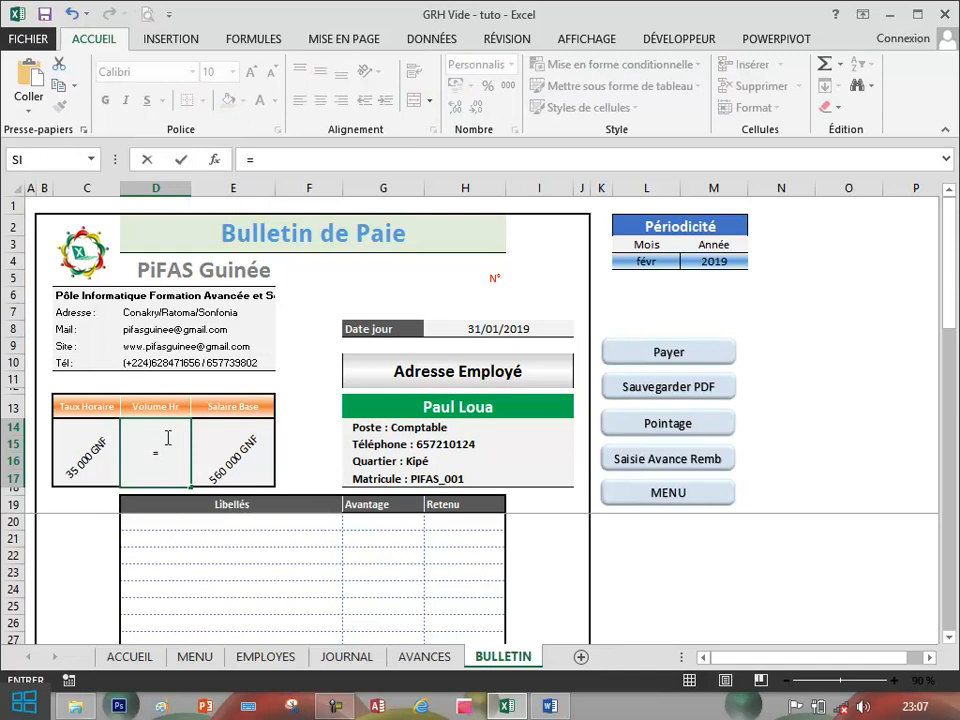
click(237, 447)
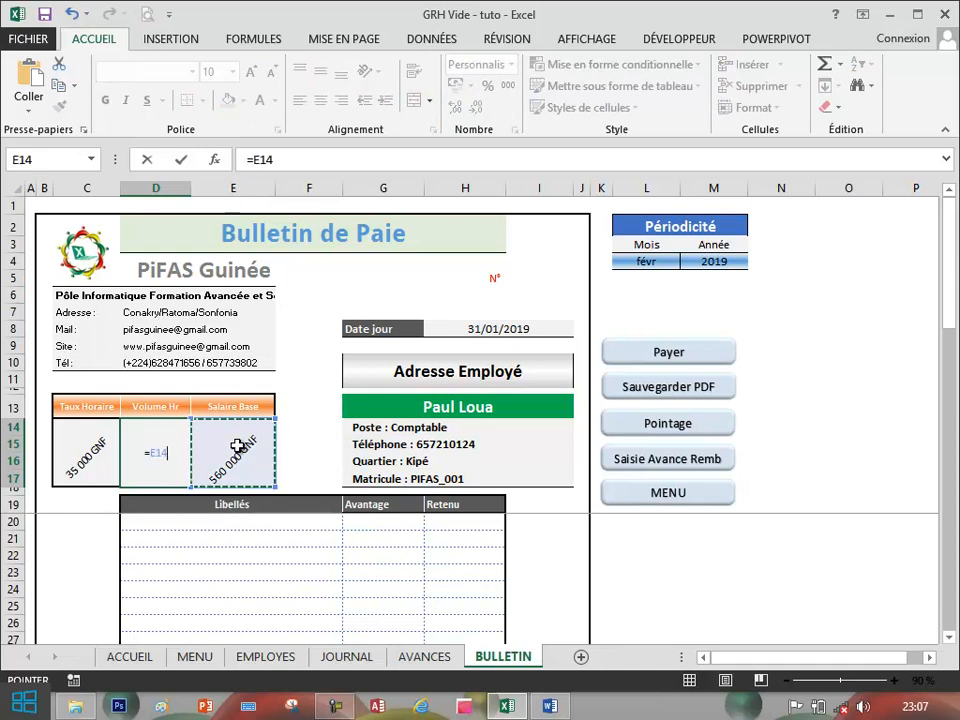
text(/)
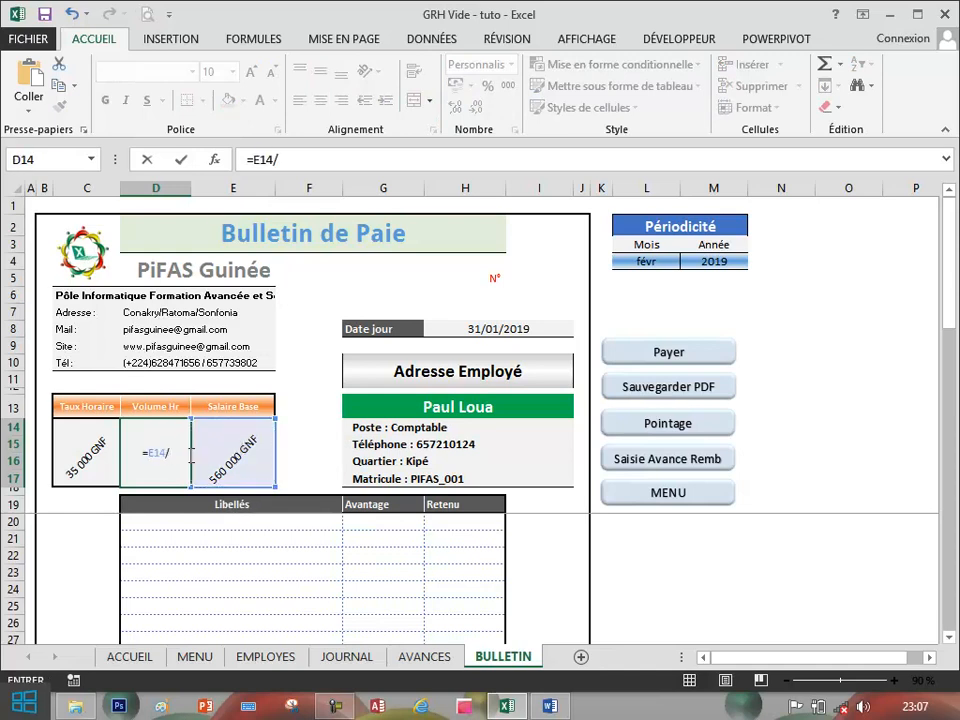
click(90, 446)
key(ctrl+Return)
key(Return)
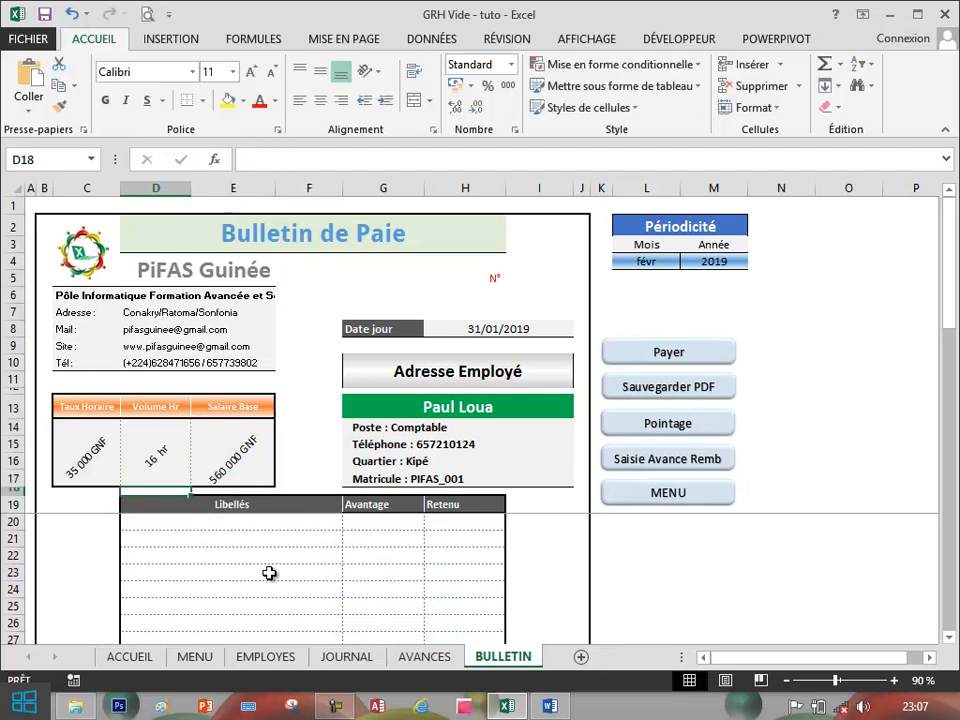
Switch the payslip to another employee to check the calculations, and return it to the original employee
click(250, 521)
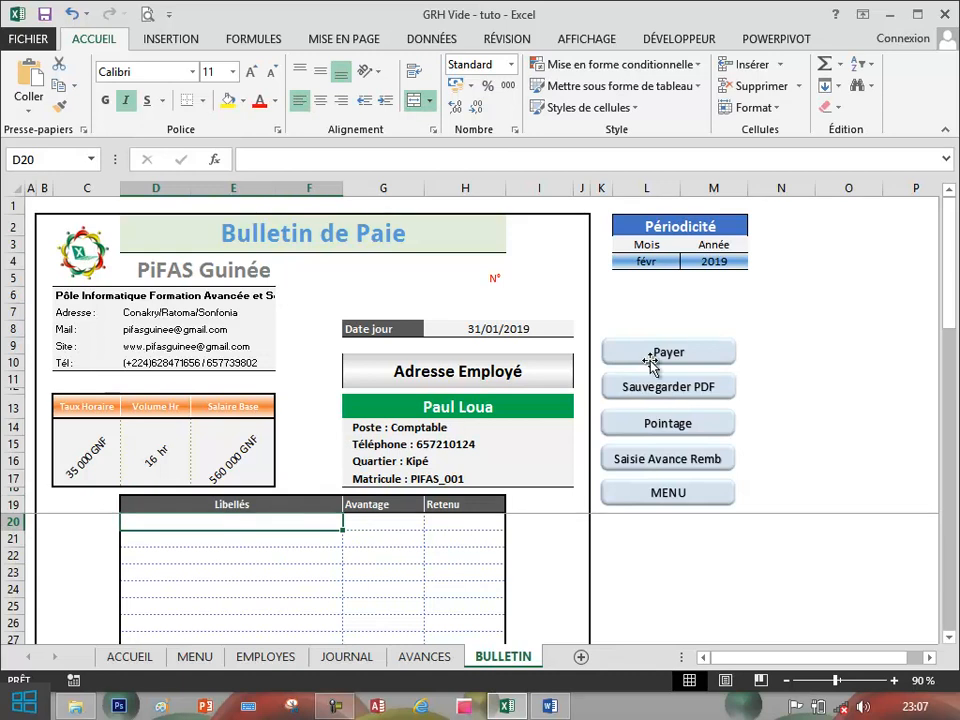
click(562, 404)
click(581, 412)
click(546, 465)
click(548, 460)
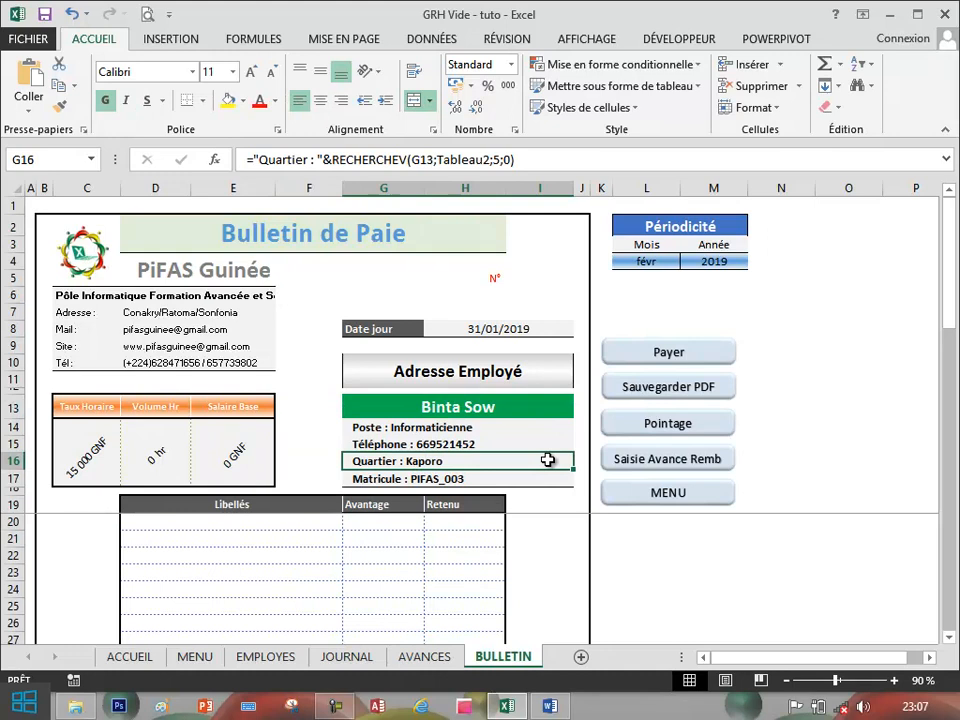
click(566, 410)
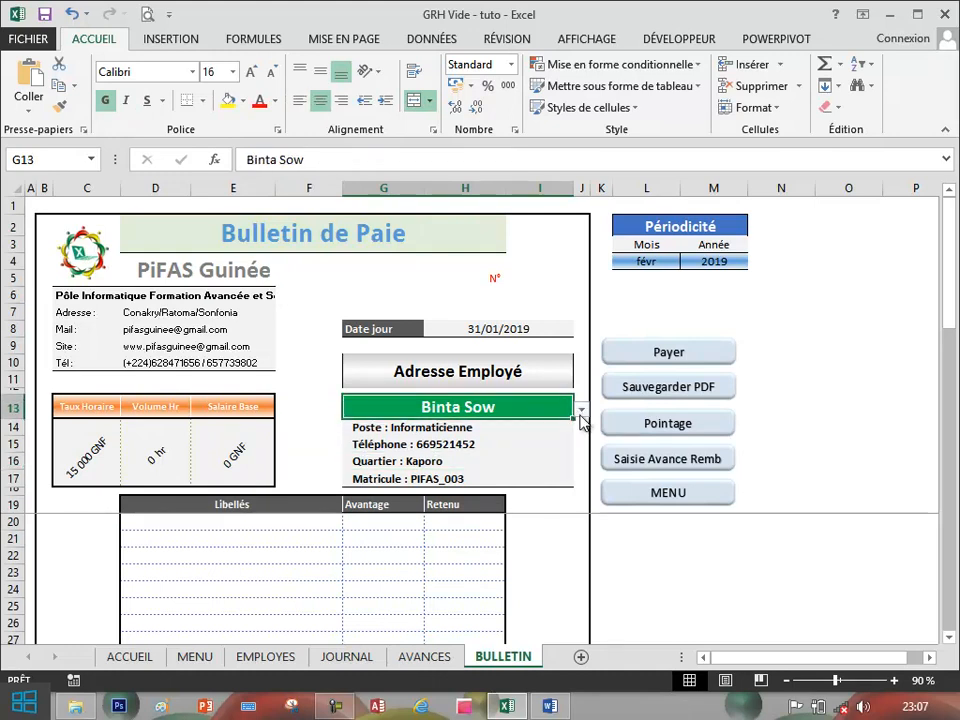
click(581, 411)
key(Escape)
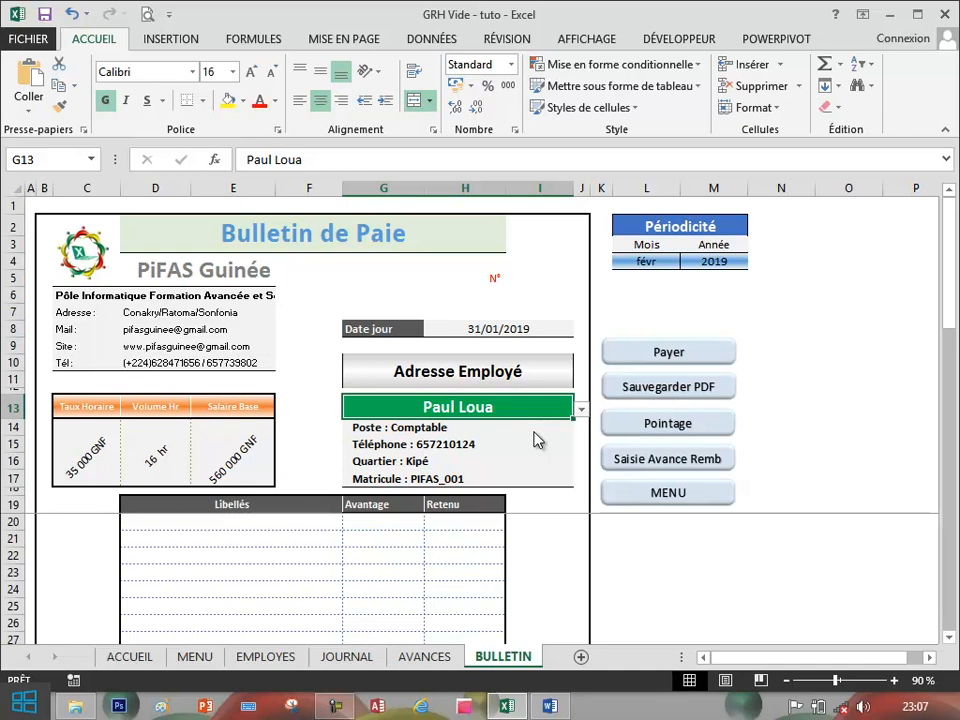
Link the first Libellés row (D20) to the "Prime de risque" label on the MENU sheet with =MENU!D25
click(255, 523)
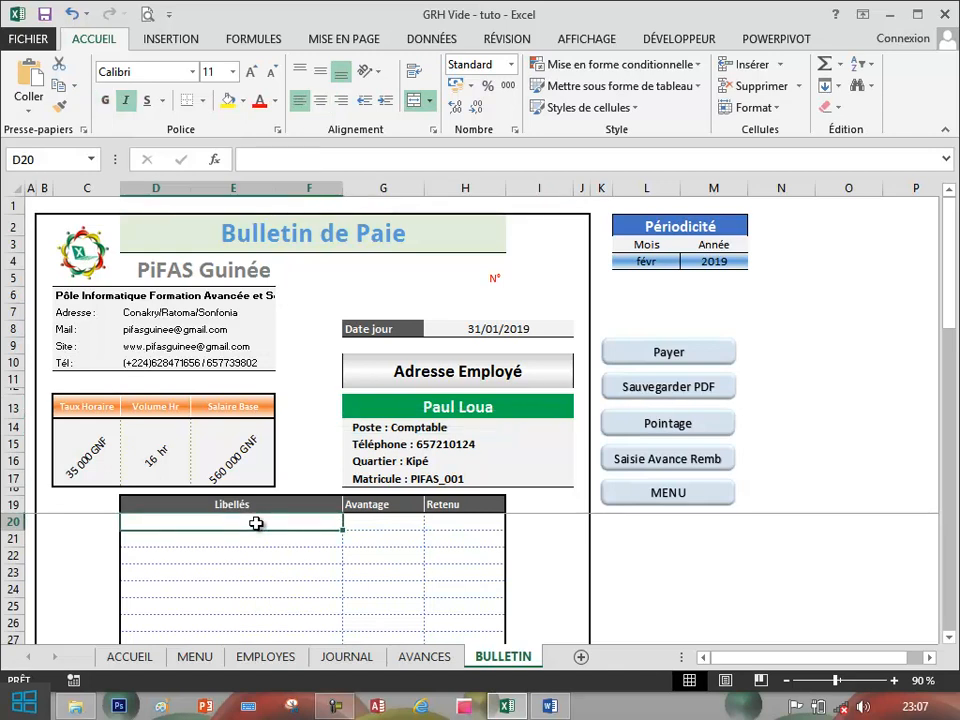
text(=)
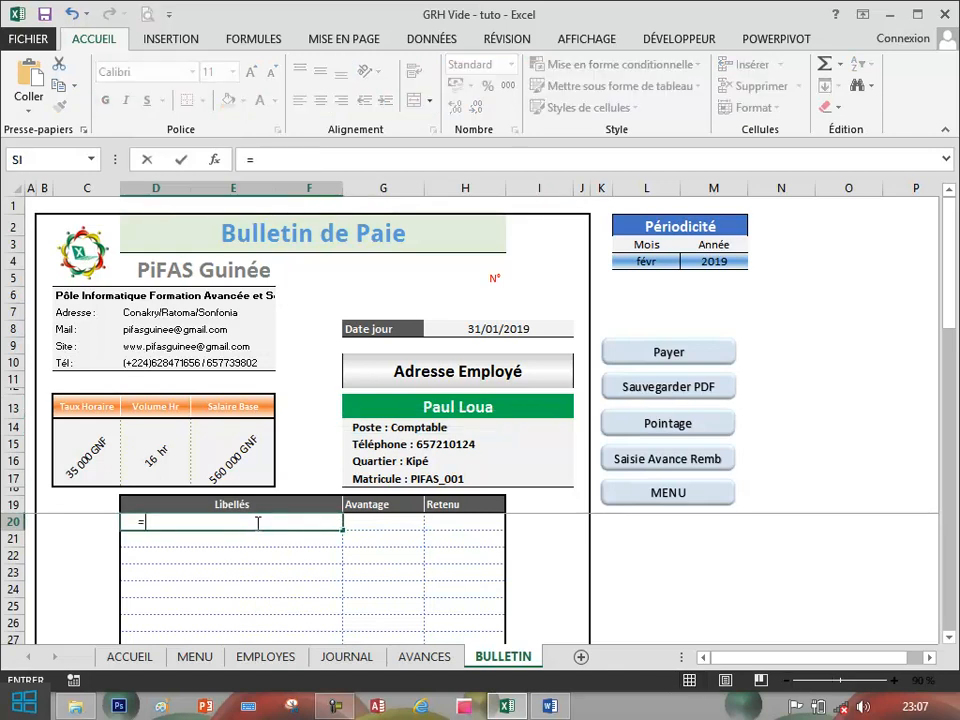
click(205, 657)
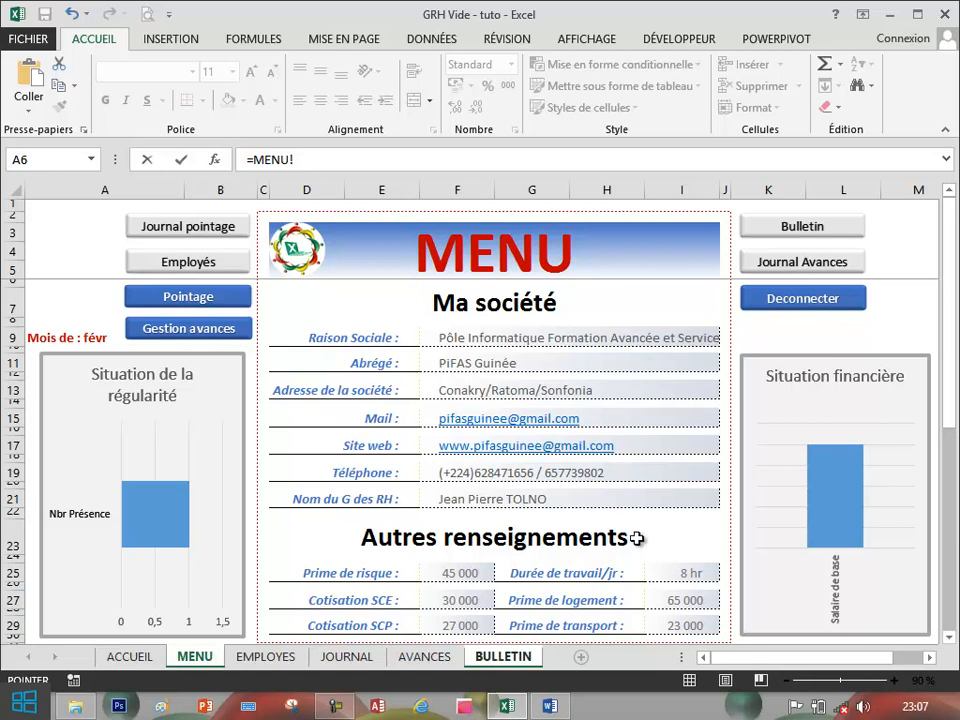
click(368, 577)
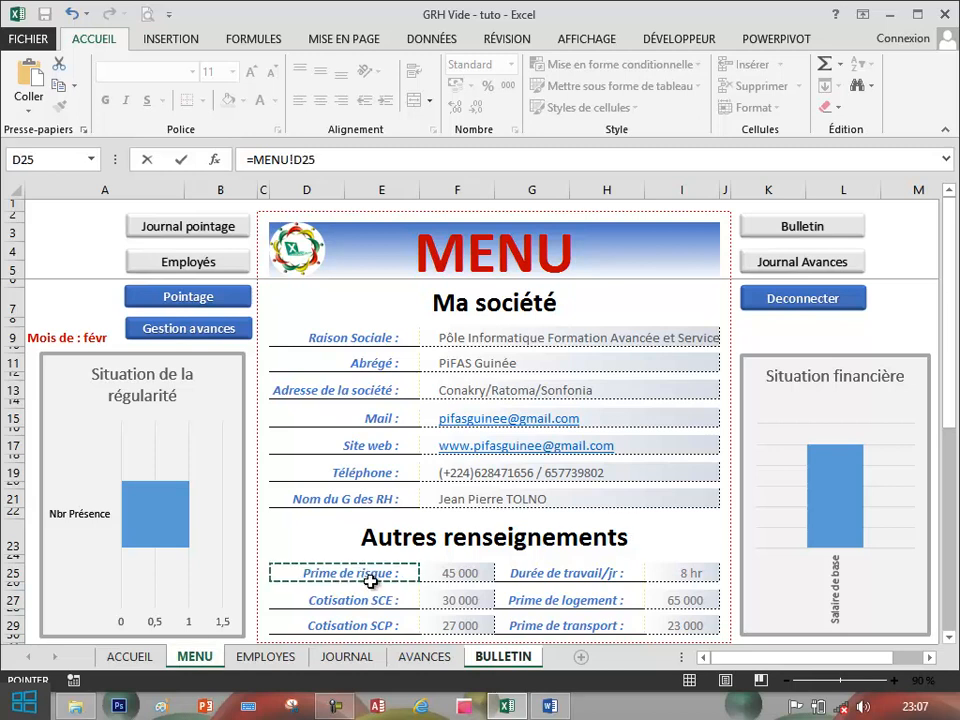
key(Return)
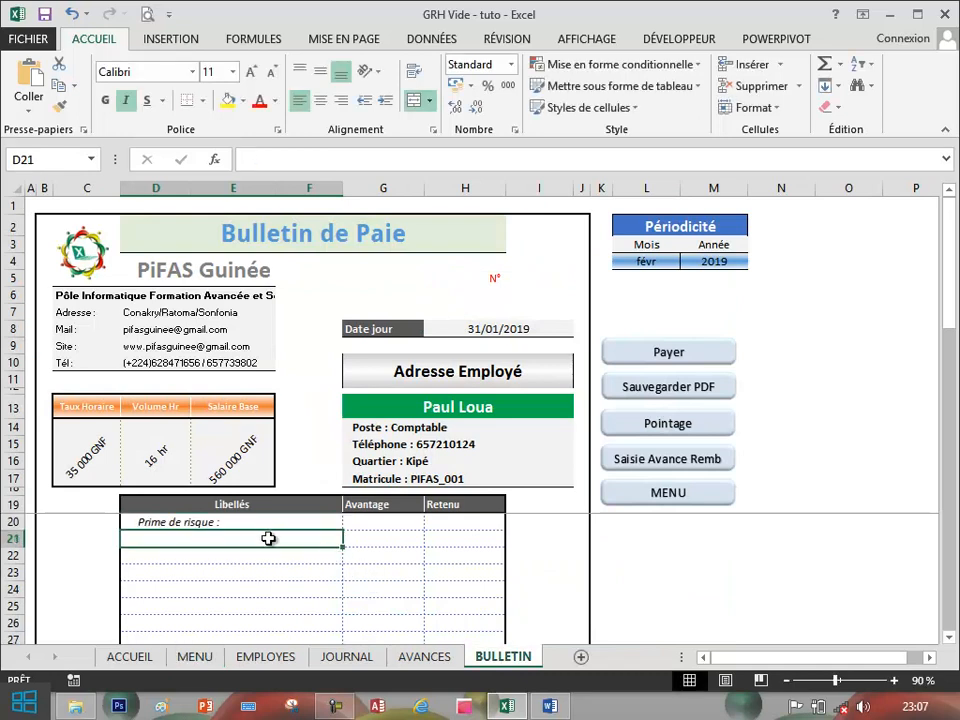
Link the second Libellés row (D21) to the "Cotisation SCE" label on the MENU sheet with =MENU!D27
text(=)
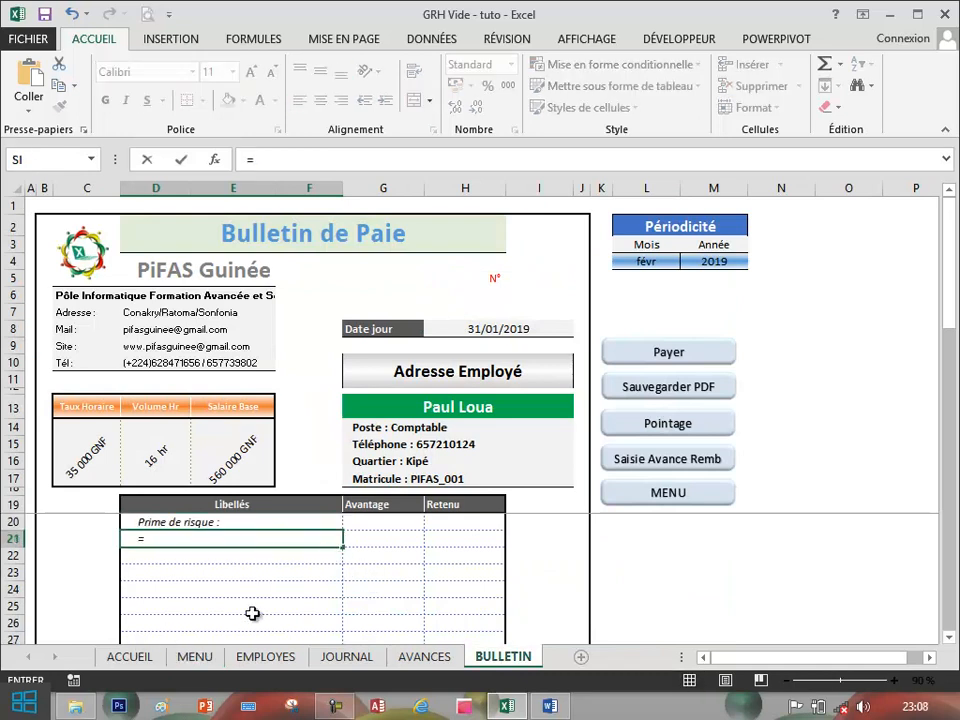
click(198, 657)
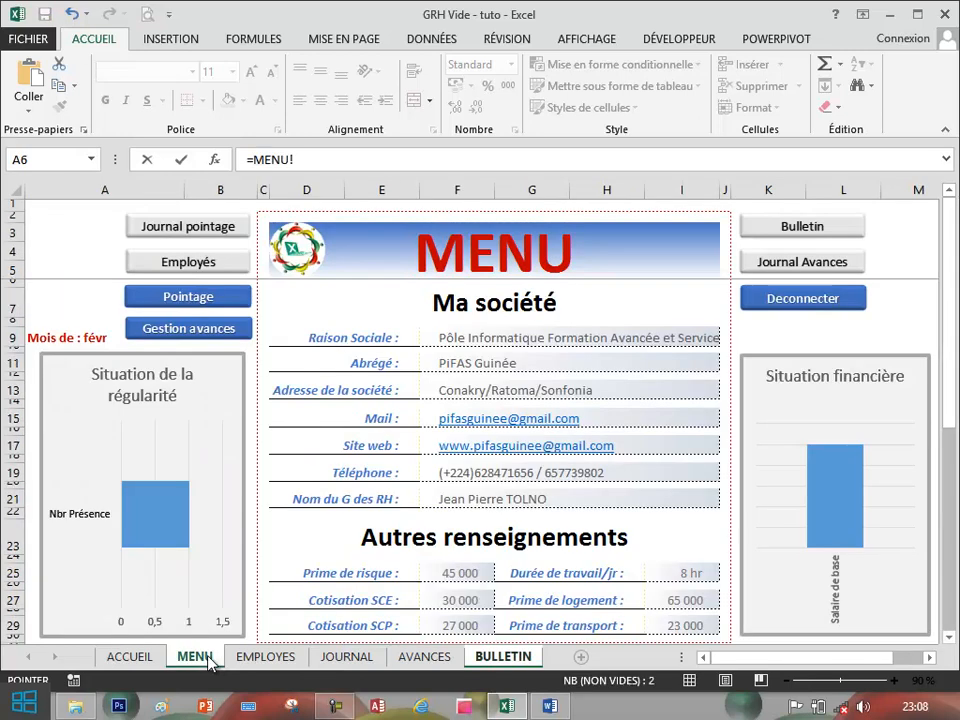
click(376, 601)
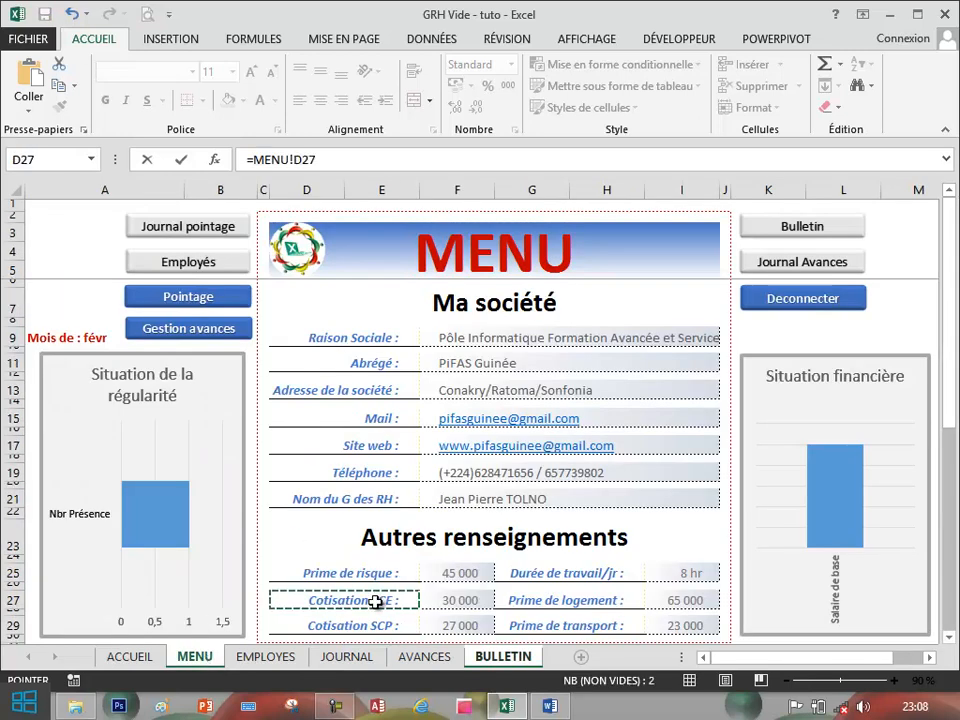
key(Return)
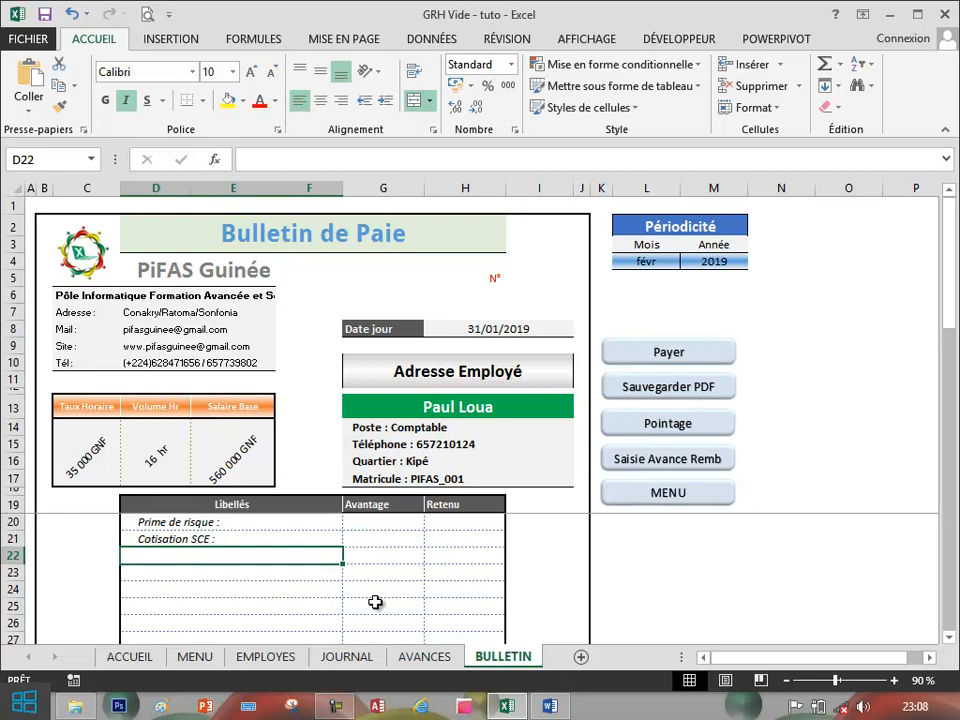
Try to fill the third Libellés row (D22) with a link to the Cotisation SCP amount, =MENU!F29
text(=)
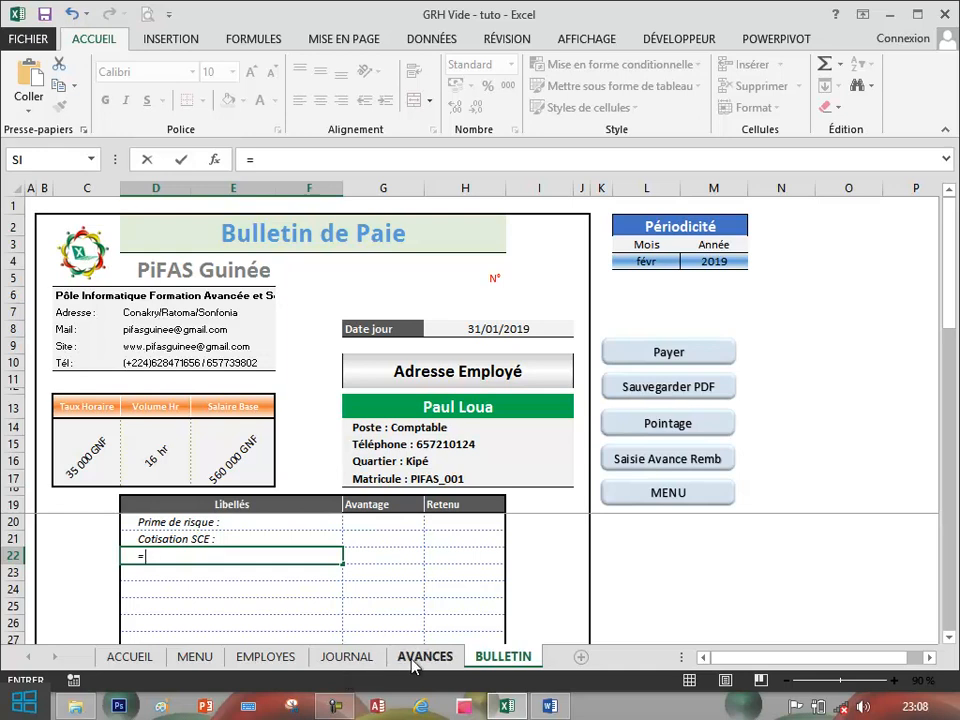
click(196, 655)
click(467, 625)
key(Return)
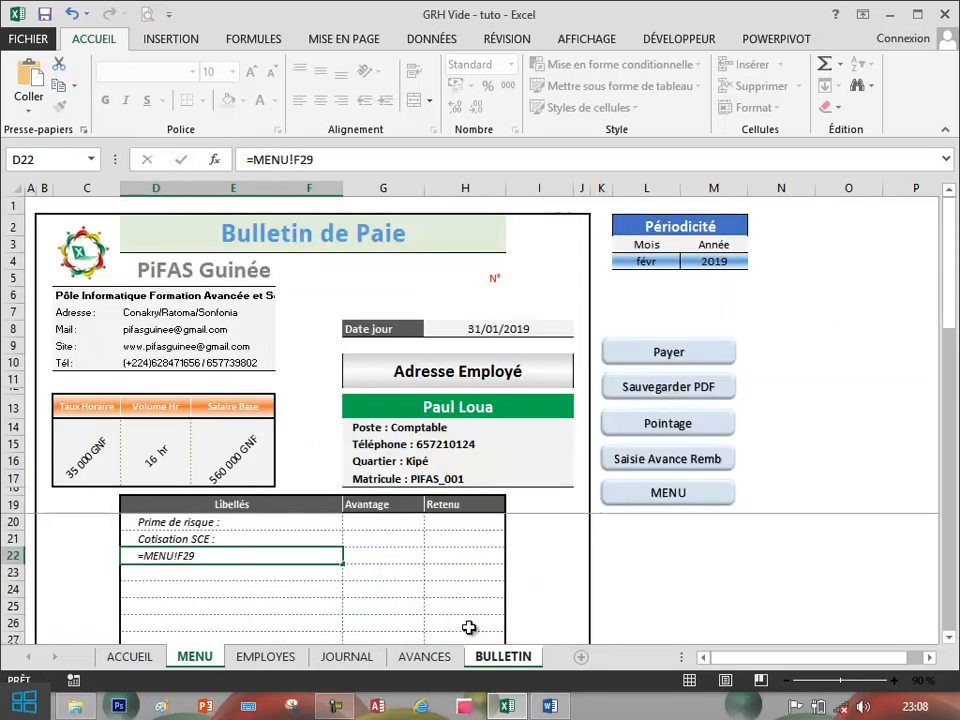
Link the third Libellés row (D22) to the "Cotisation SCP" label on the MENU sheet with =MENU!D29
click(198, 557)
text(=)
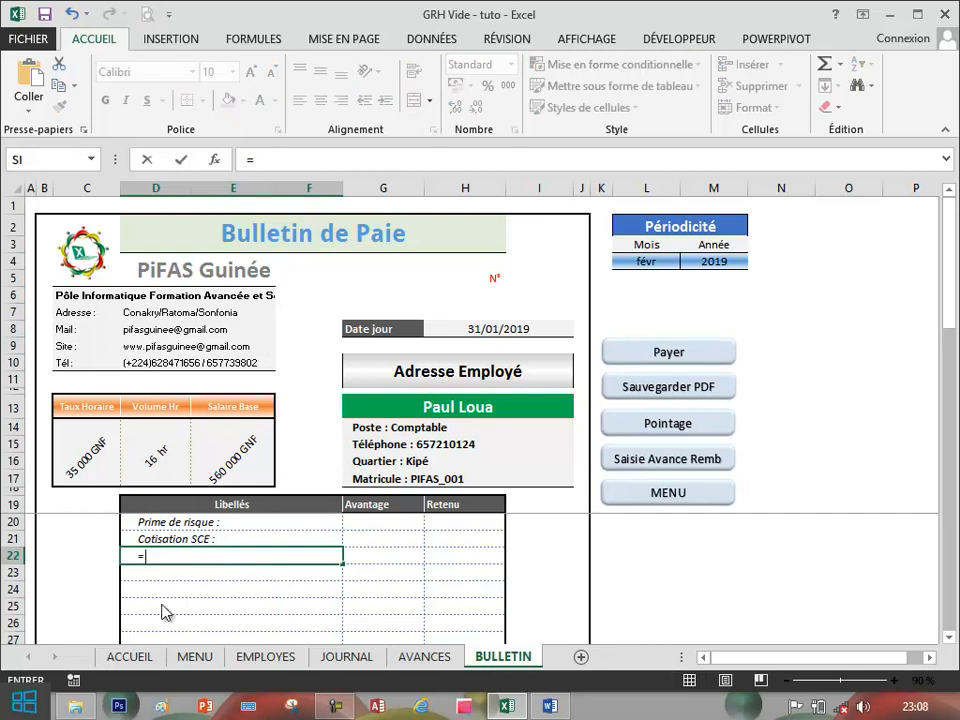
click(198, 662)
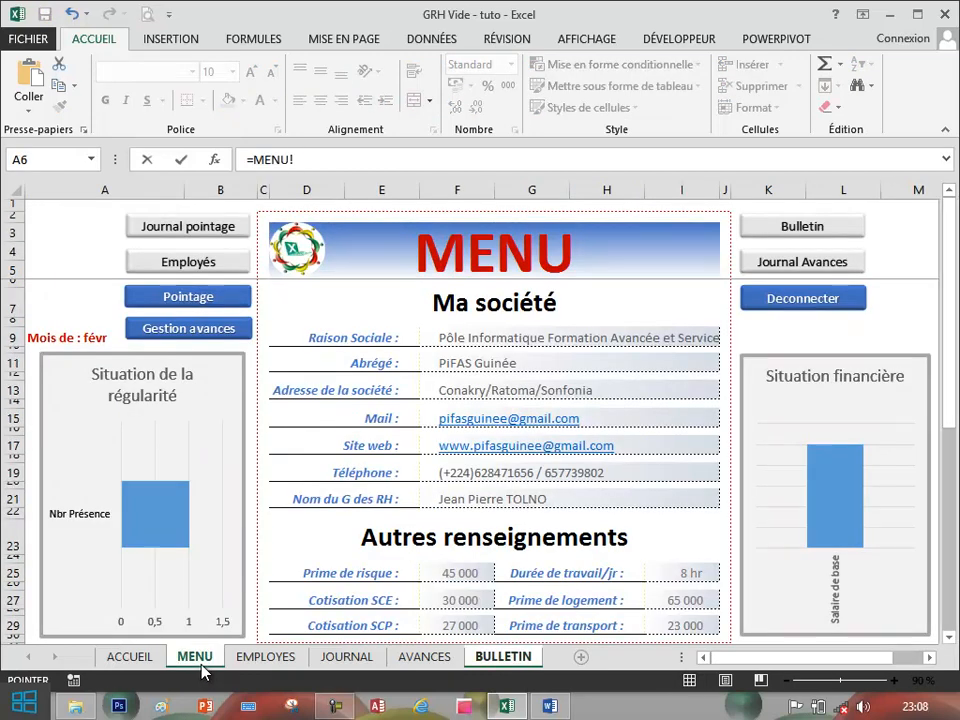
click(381, 601)
click(381, 622)
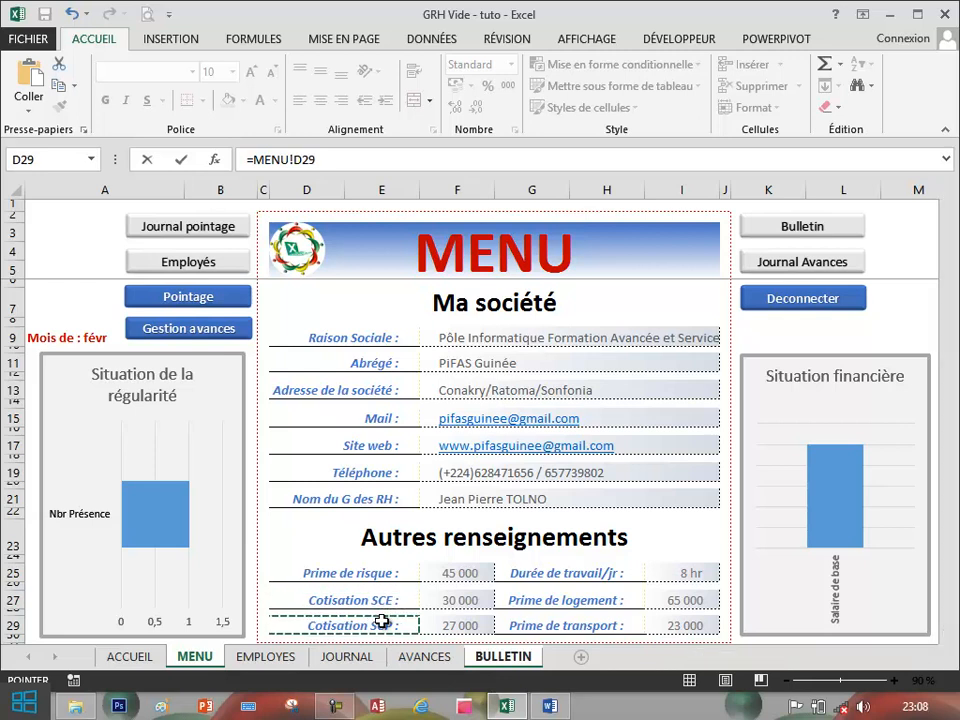
key(Return)
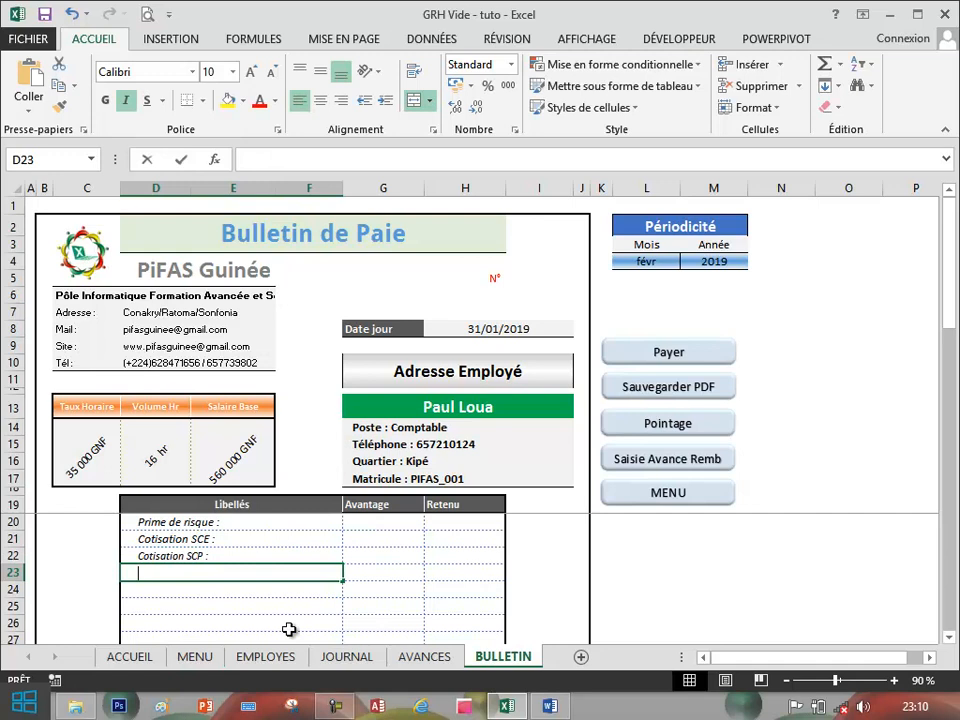
Link the fourth Libellés row (D23) to the "Prime de logement" label on the MENU sheet with =MENU!G27
text(=)
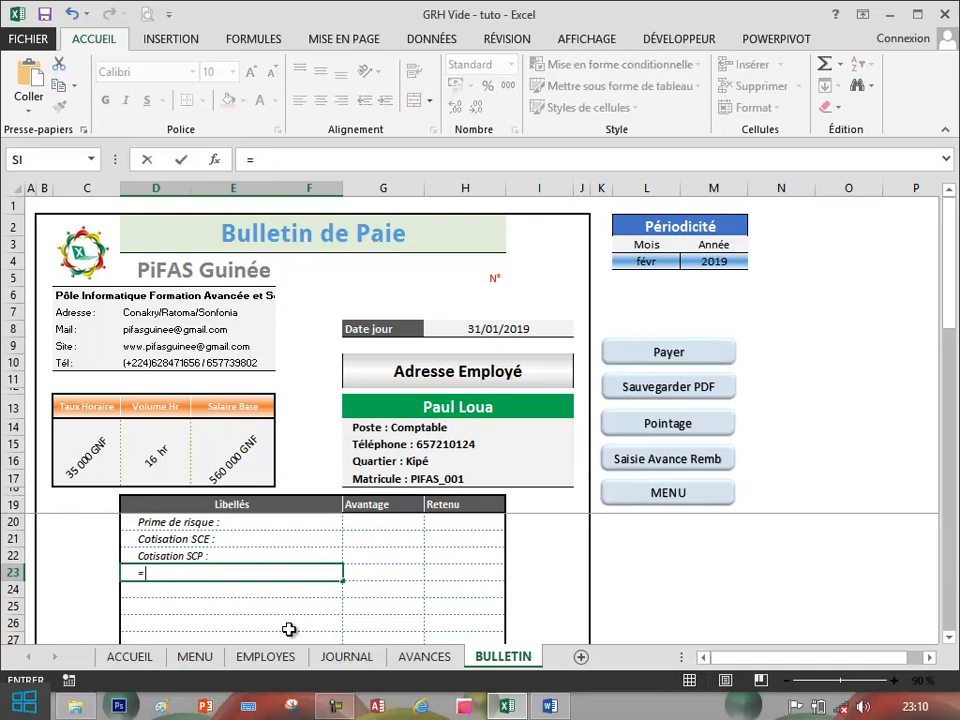
click(207, 663)
click(566, 573)
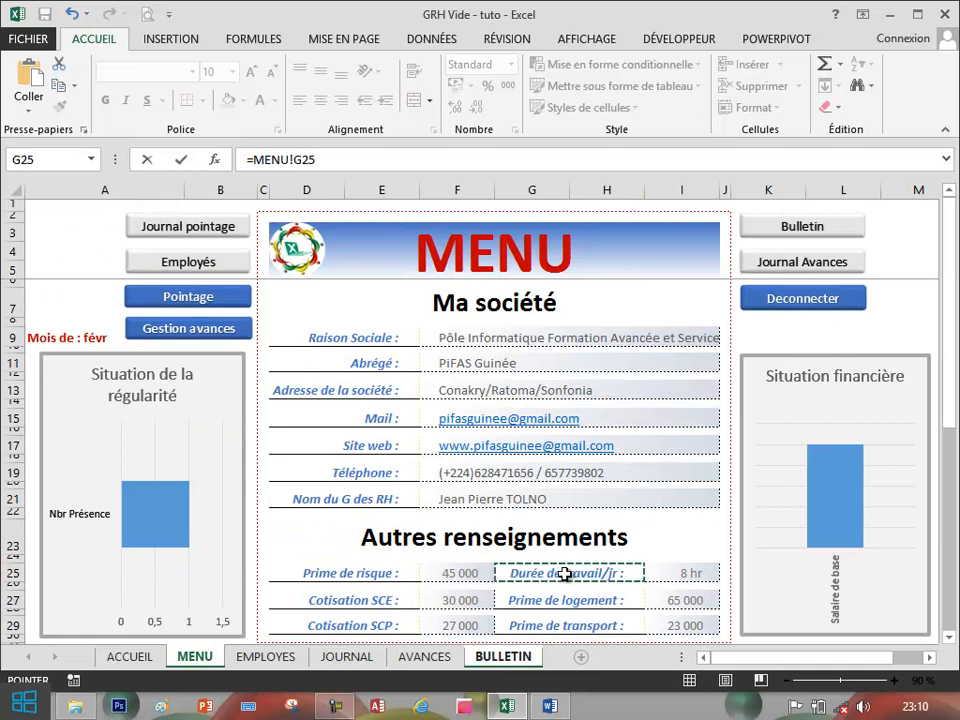
click(566, 600)
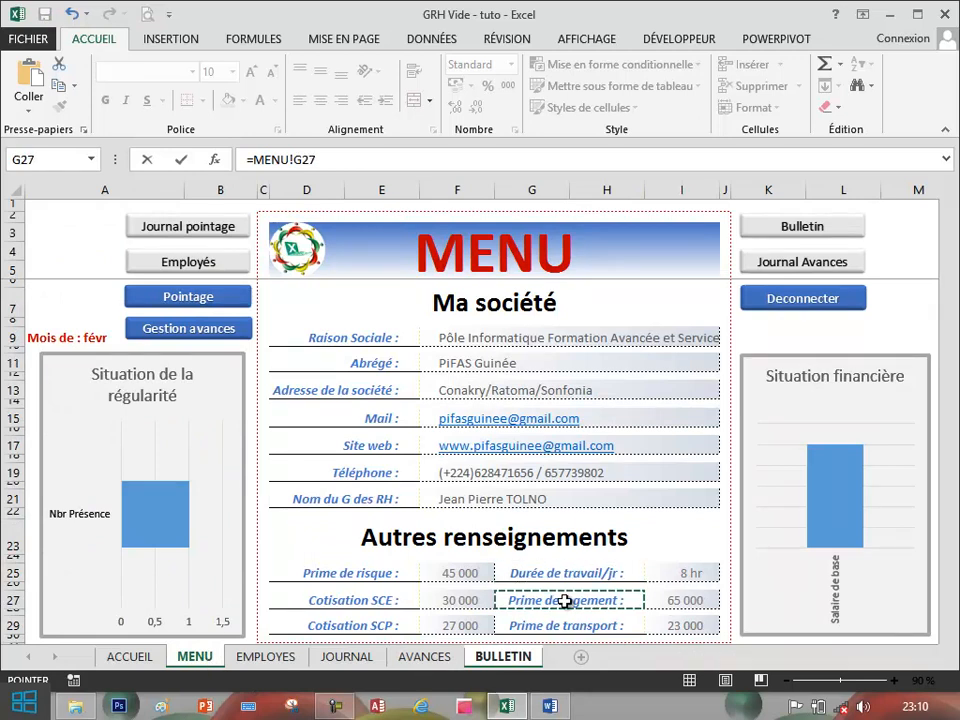
key(Return)
Link the fifth Libellés row (D24) to the "Prime de transport" label in G29 of the MENU sheet
text(=)
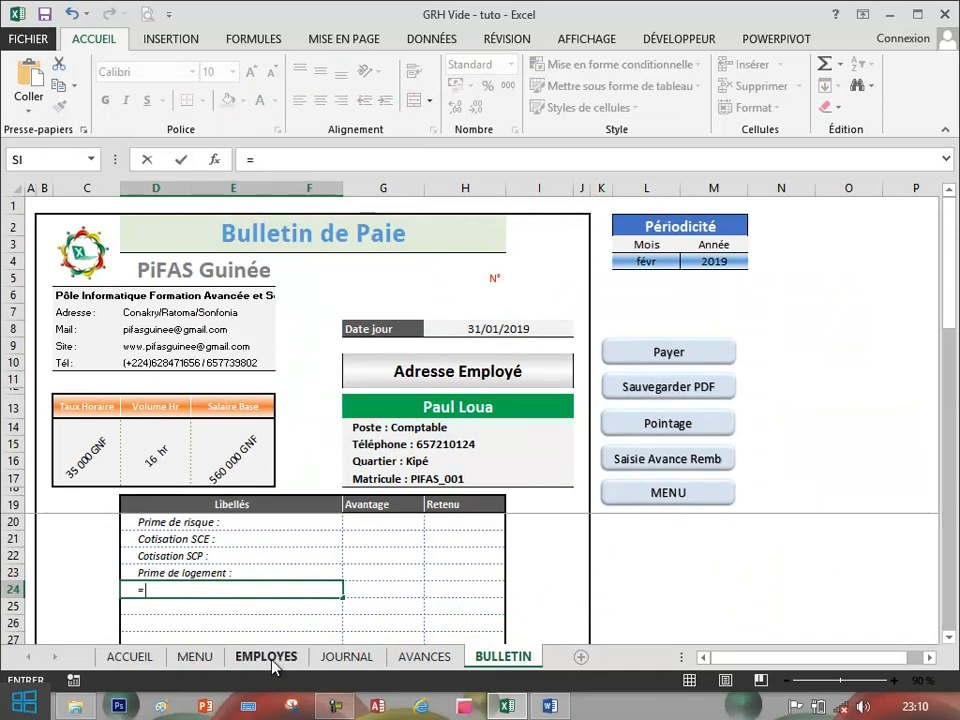
click(210, 659)
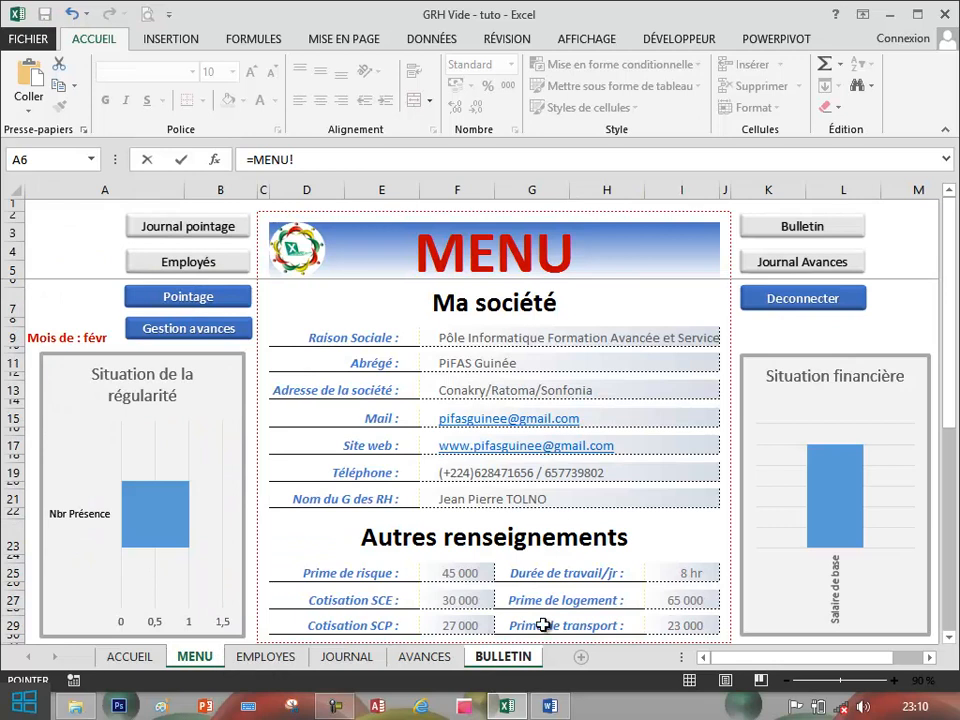
click(580, 620)
key(Return)
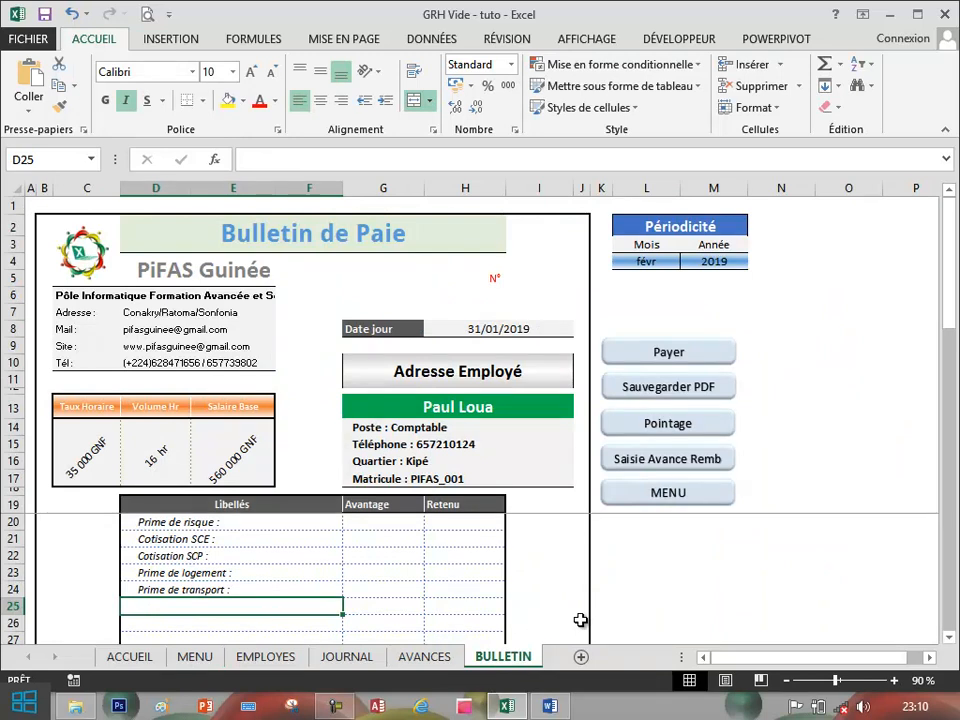
Enter the label "Prime d'ancienneté :" in the sixth Libellés row (D25)
text(Prime d'ancie)
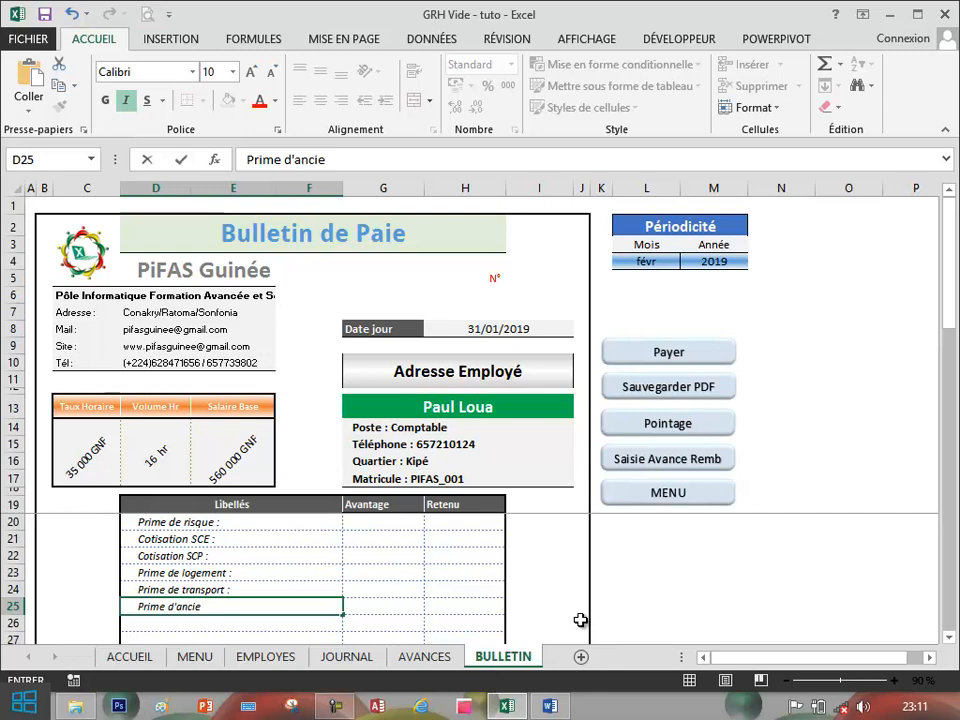
text(nneté)
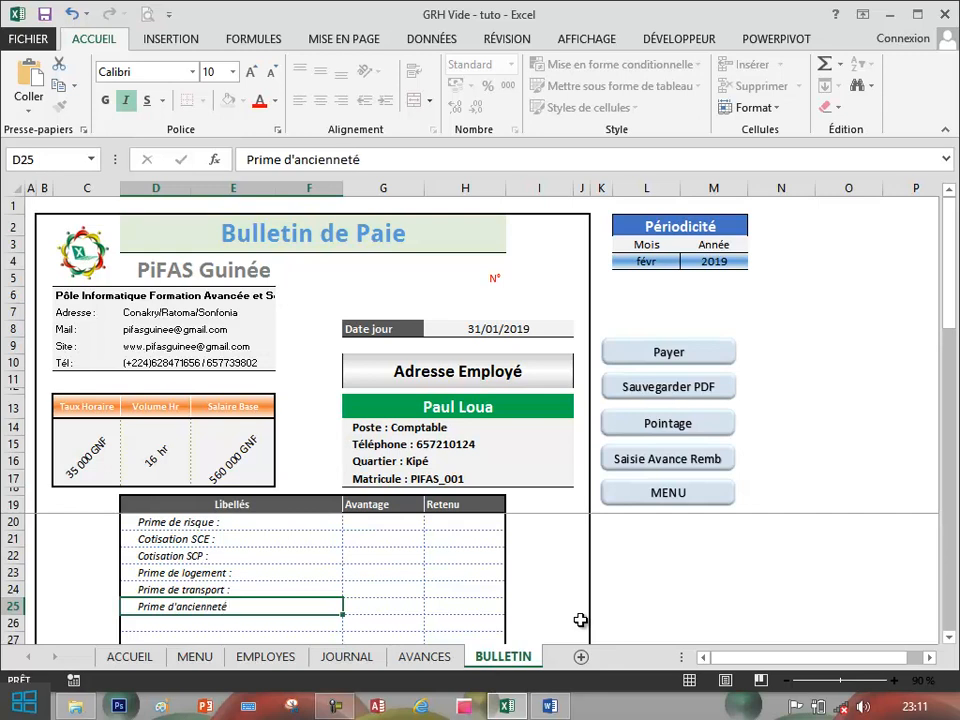
key(Return)
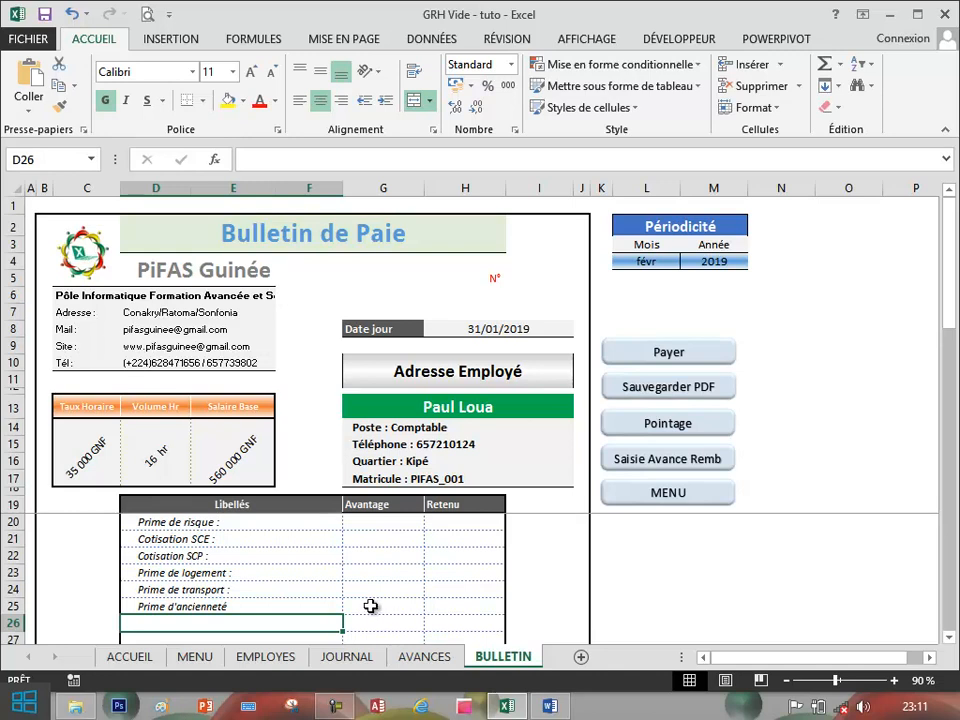
double_click(303, 608)
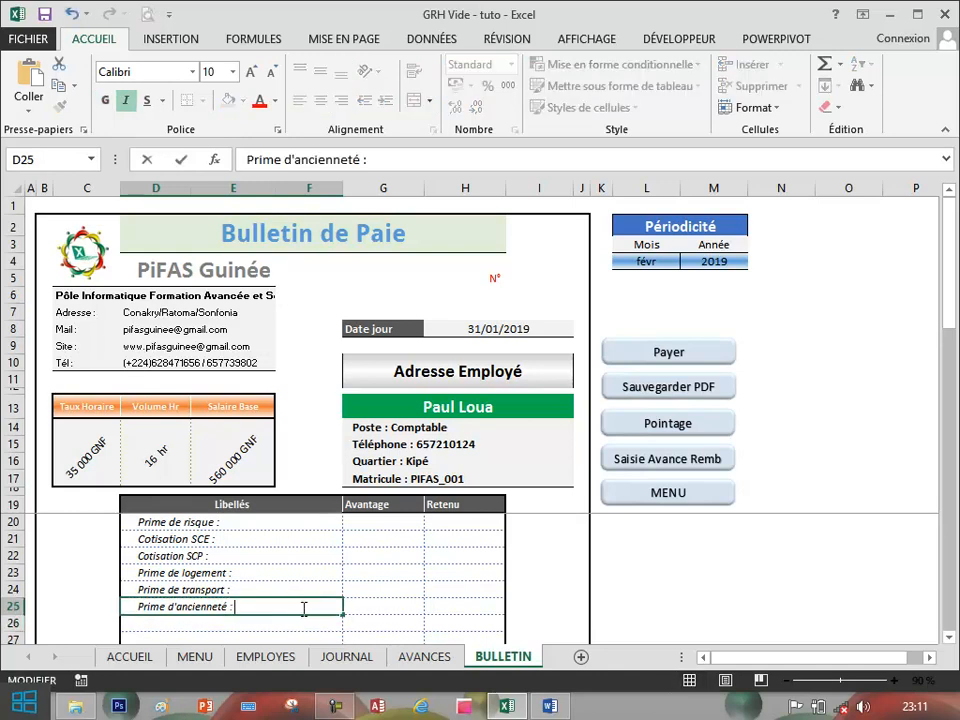
key(Return)
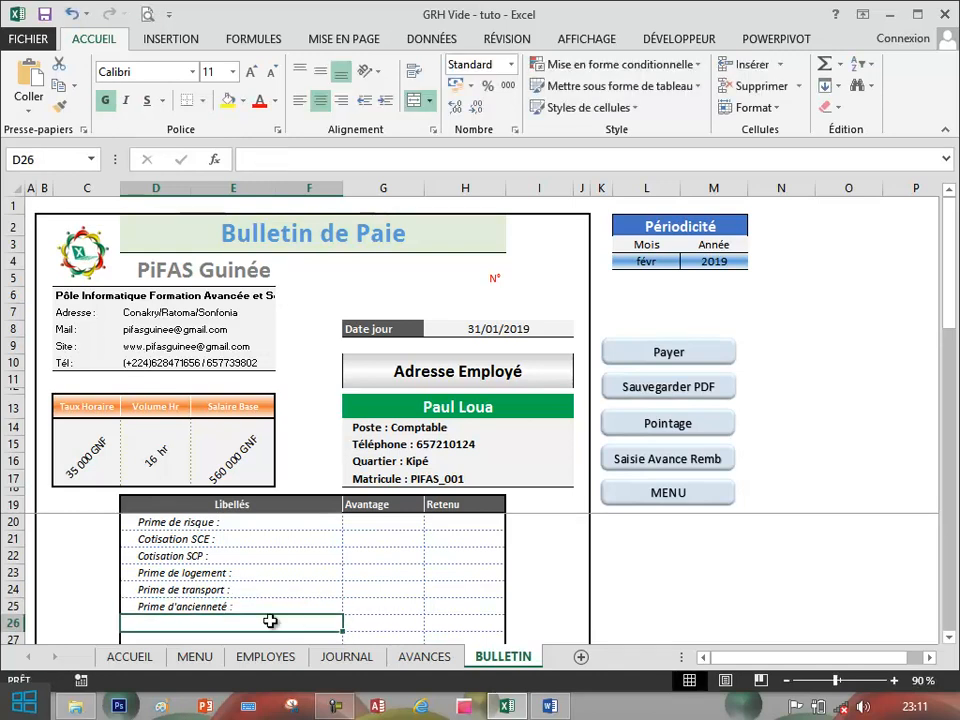
click(262, 657)
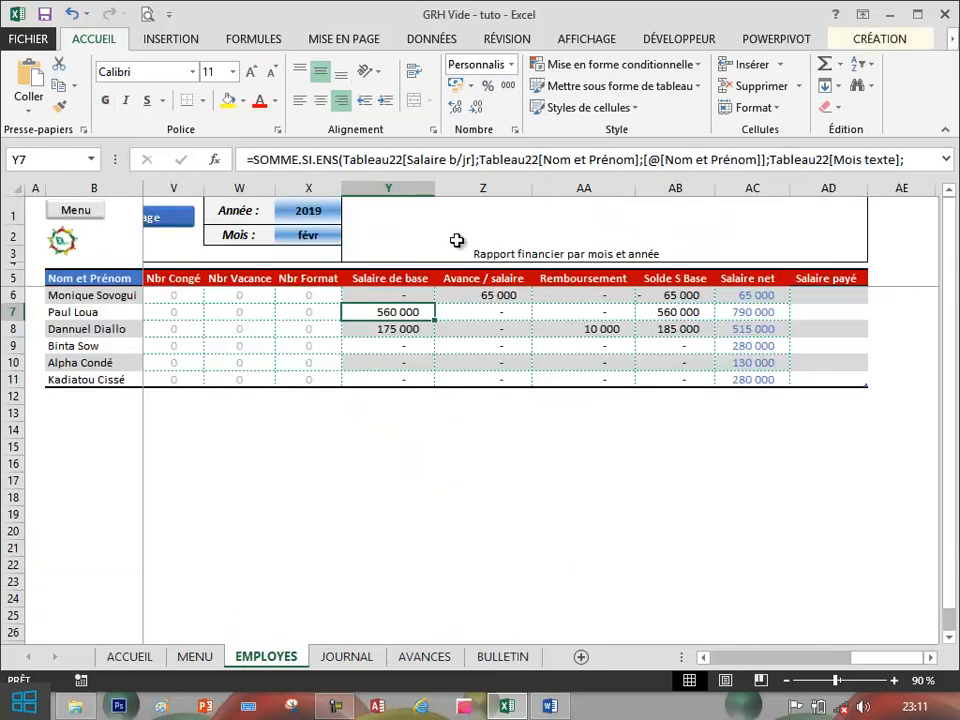
click(362, 657)
click(407, 659)
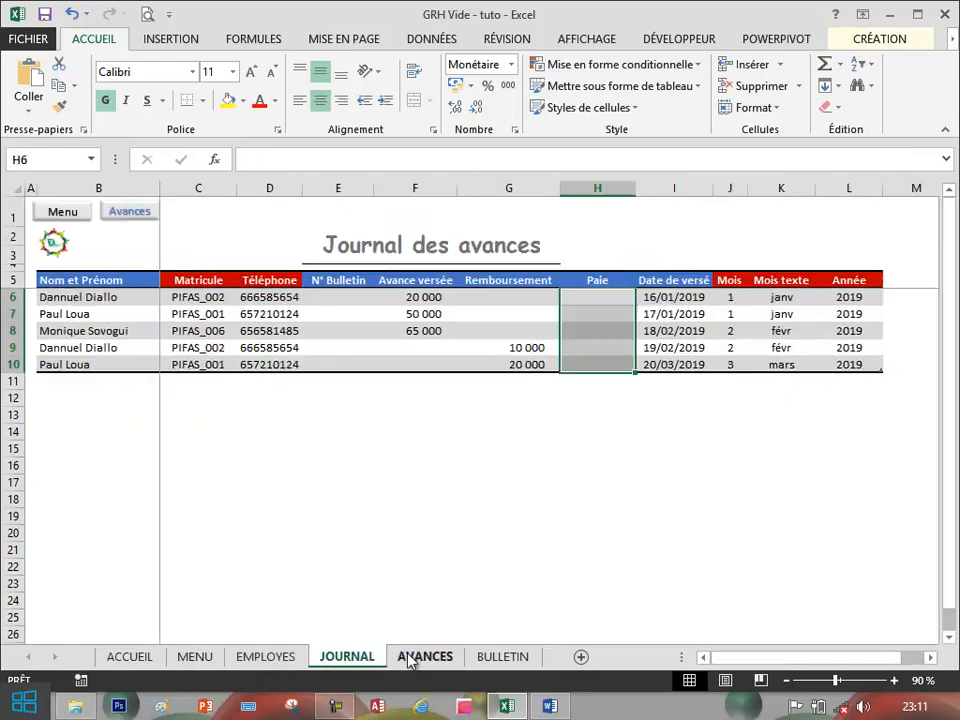
click(497, 662)
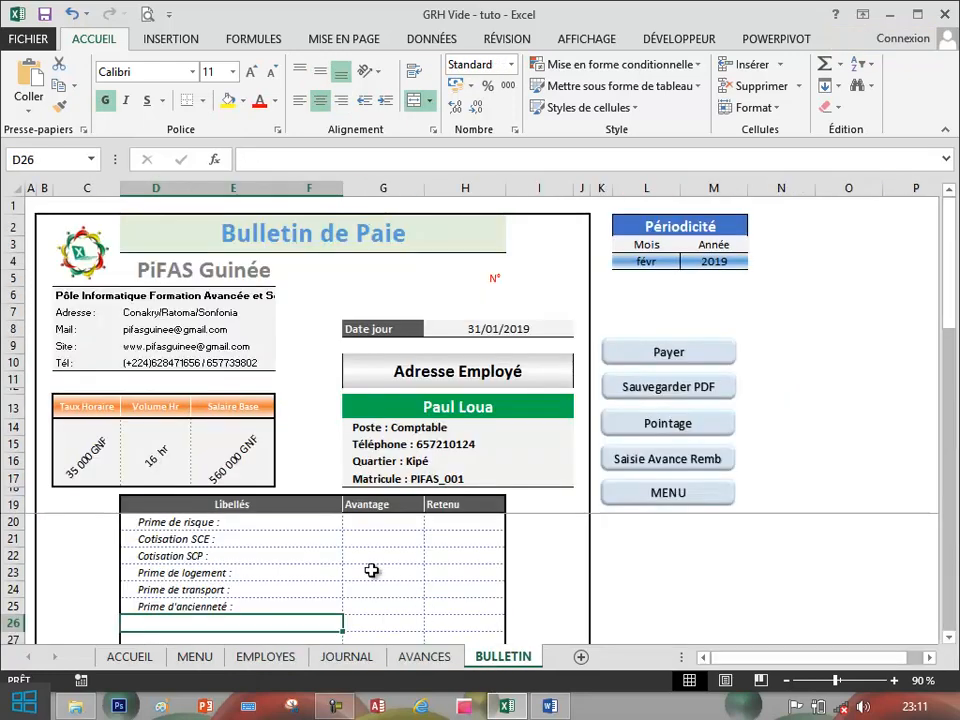
Link the Avantage cell of the Prime de risque row (G20) to its amount on the MENU sheet with =MENU!F25
click(388, 508)
click(390, 520)
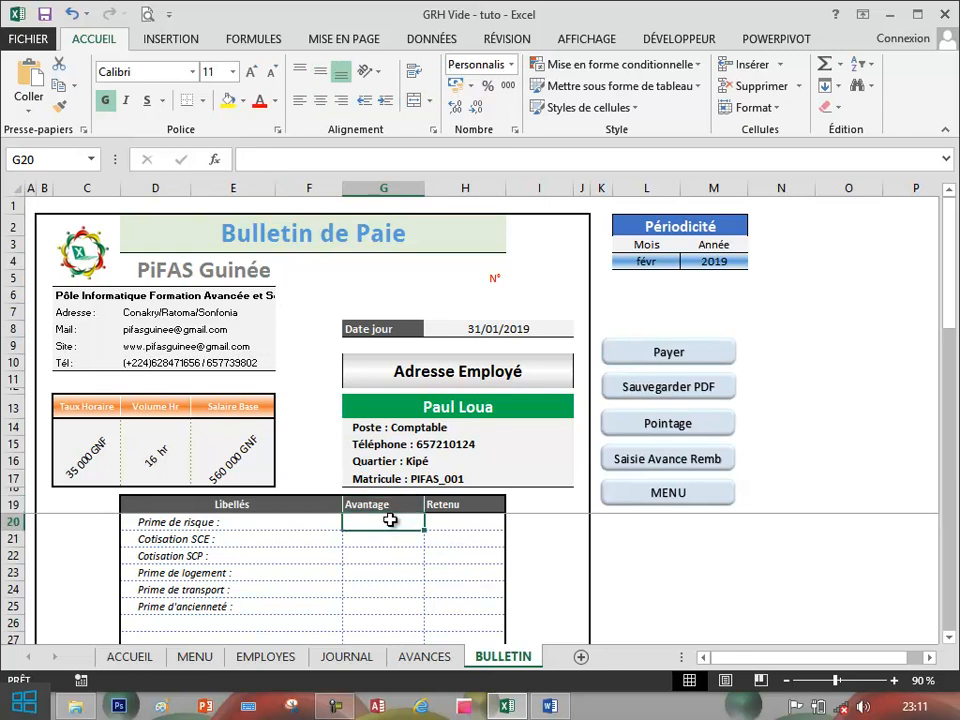
text(=)
click(268, 657)
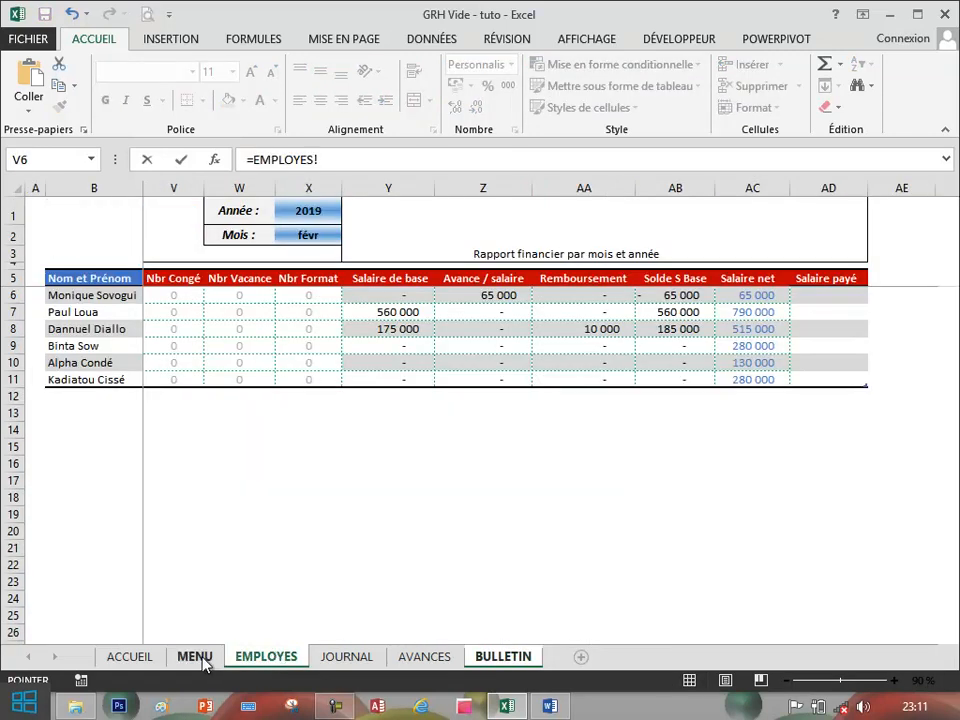
click(200, 658)
click(466, 576)
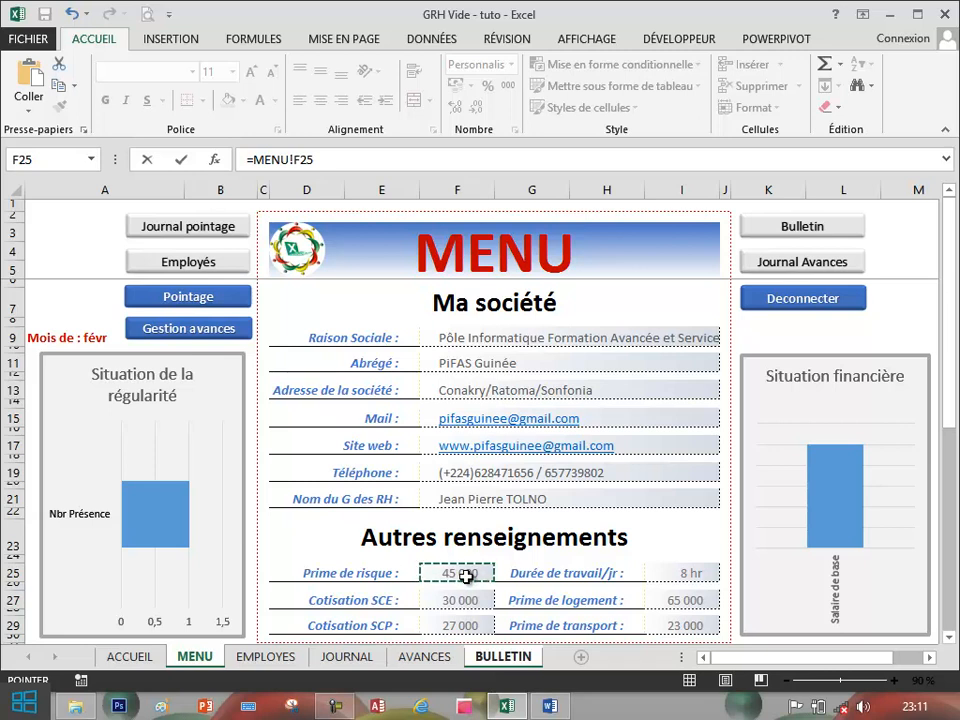
key(Return)
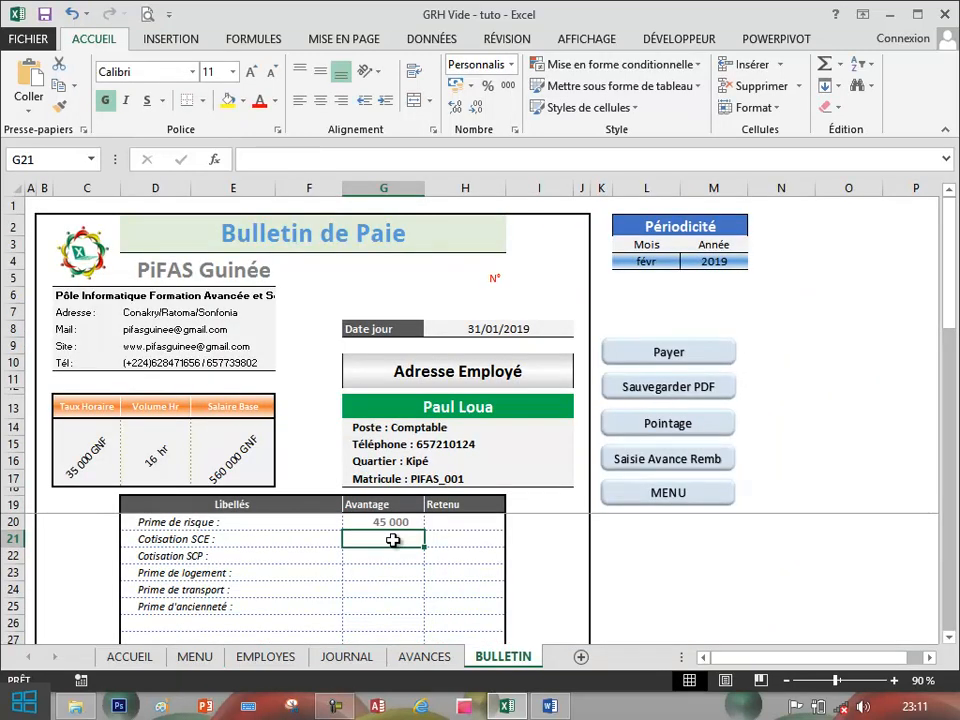
Link the Retenu cell of the Cotisation SCE row (H21) to its amount on the MENU sheet with =MENU!F27
text(=)
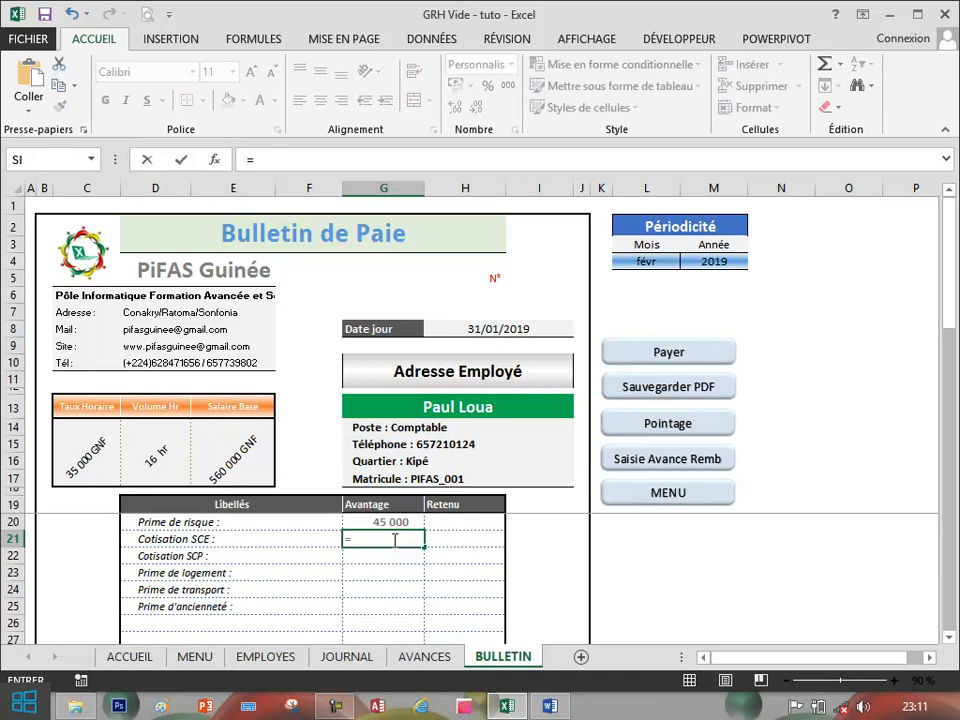
key(Escape)
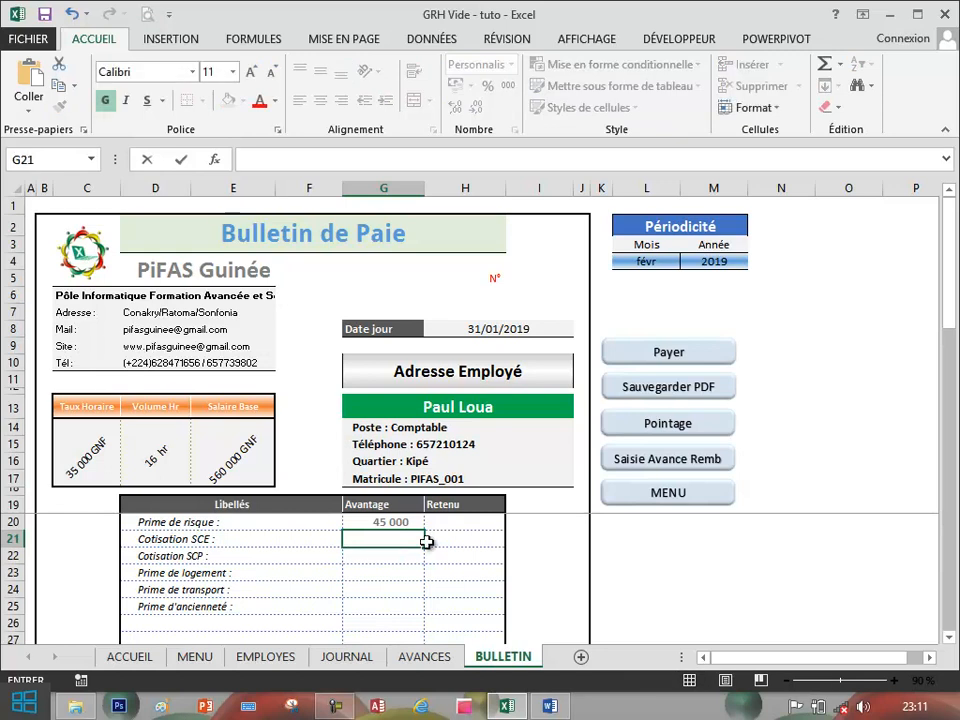
click(467, 540)
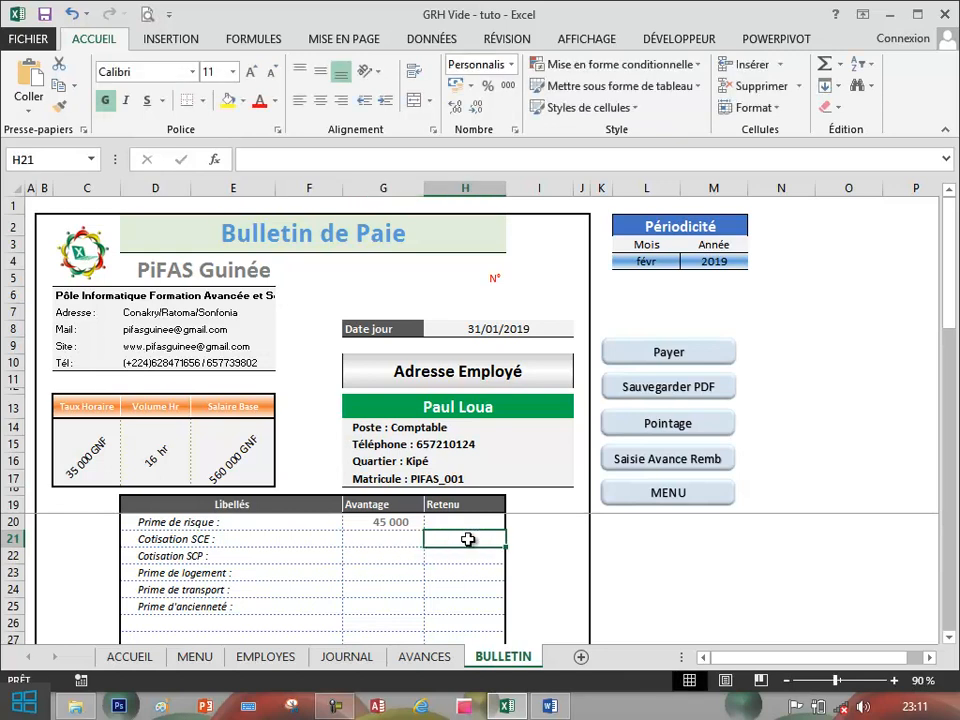
text(=)
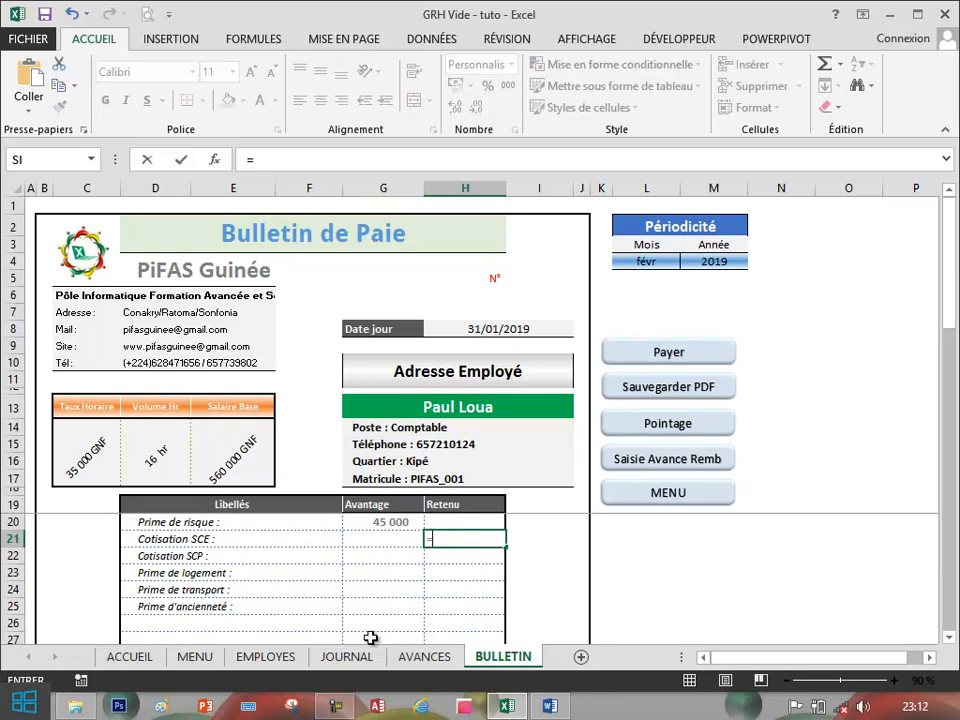
click(207, 656)
click(467, 599)
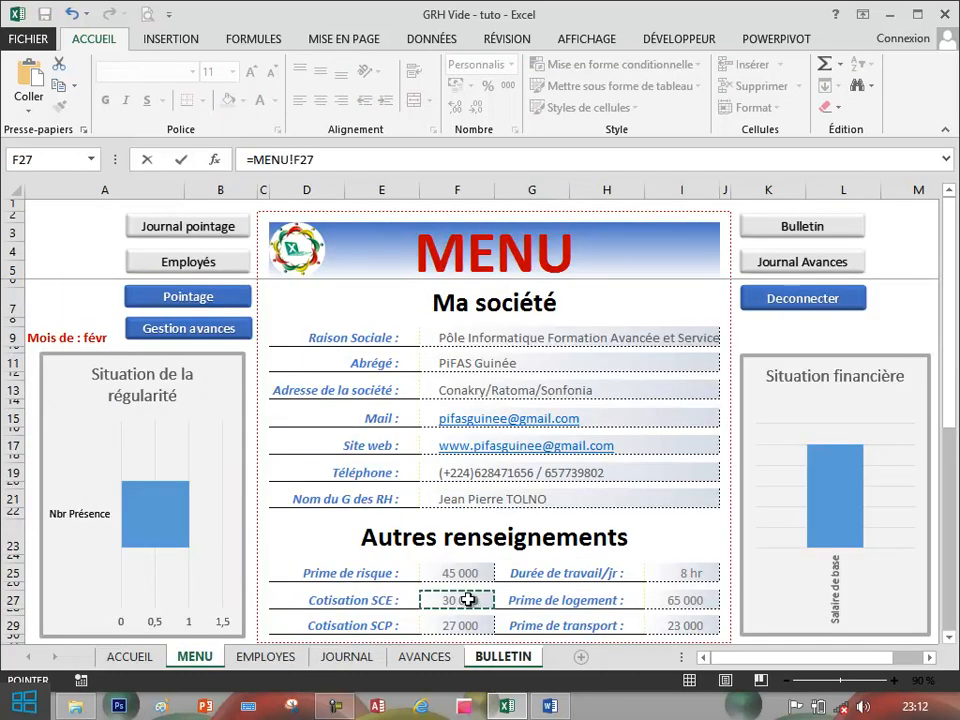
key(Return)
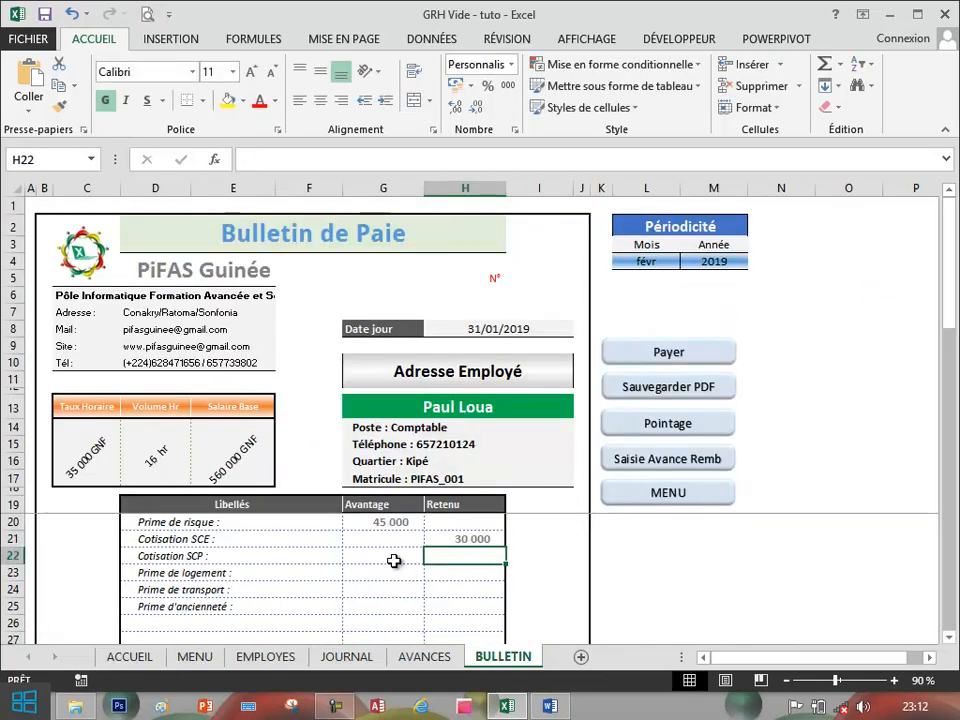
Link the Avantage cell of the Cotisation SCP row (G22) to its amount in F29 of the MENU sheet
click(394, 555)
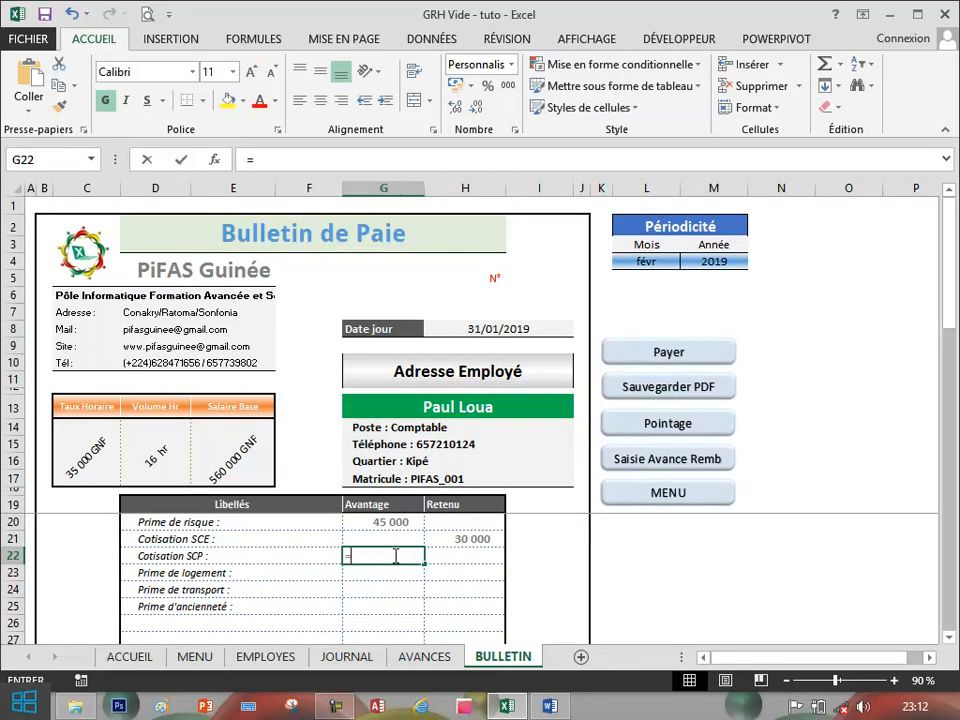
text(=)
click(267, 658)
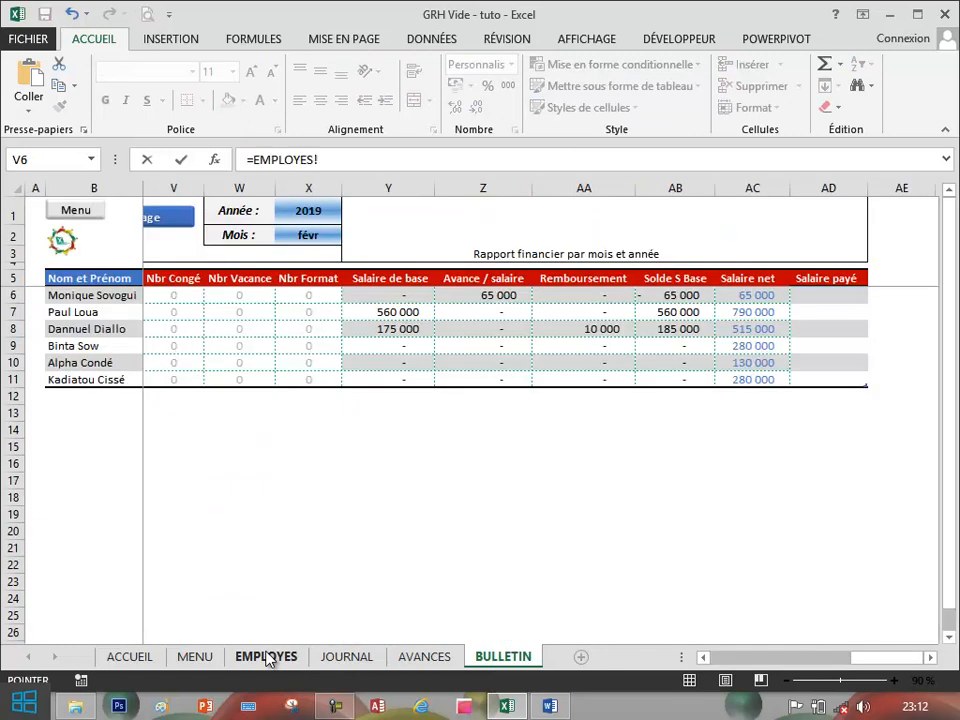
click(205, 658)
click(478, 630)
key(Return)
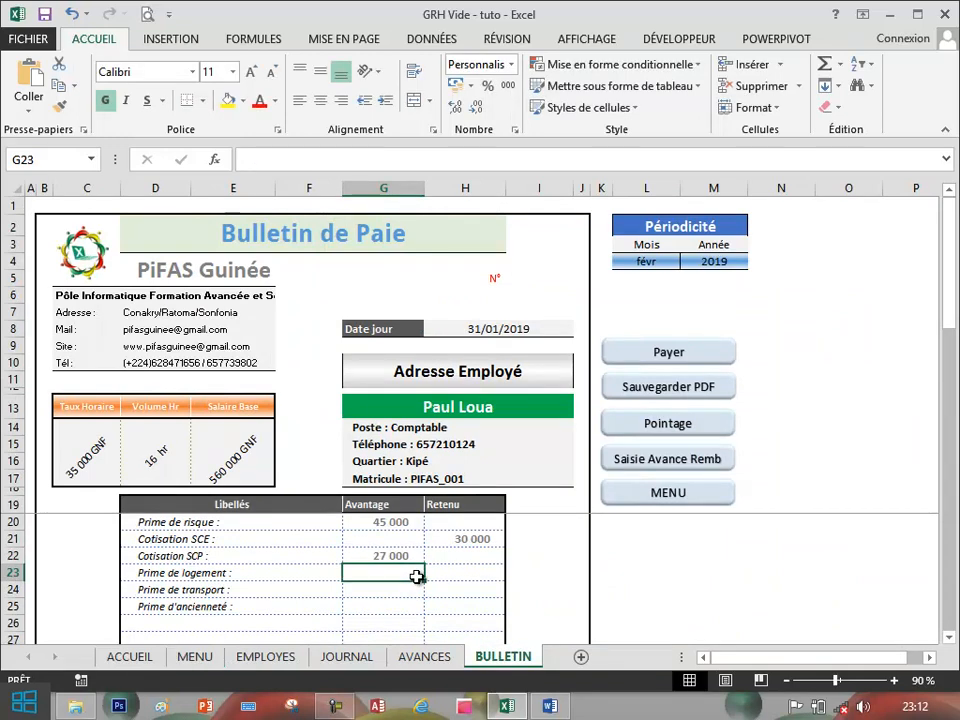
Link the Avantage cell of the Prime de logement row (G23) to its amount in I27 of the MENU sheet
text(=)
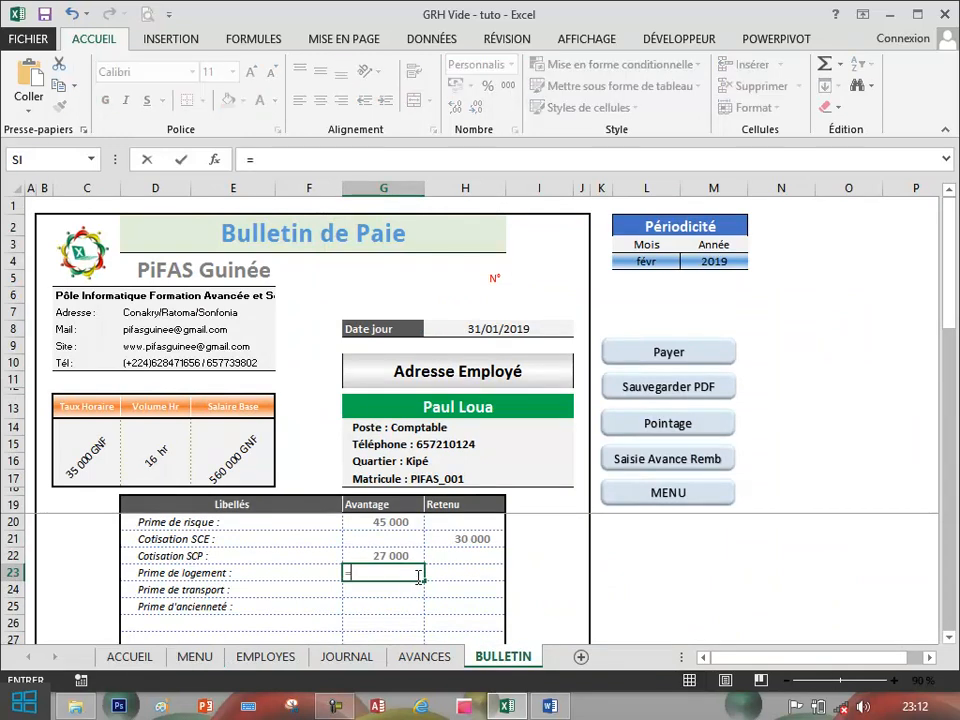
click(215, 658)
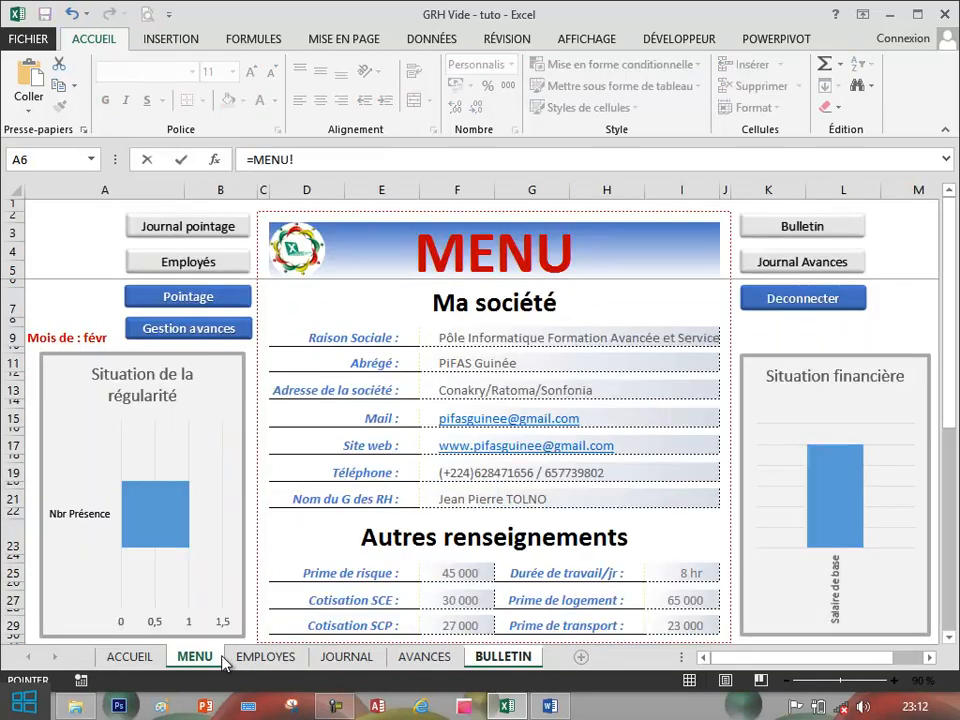
click(699, 601)
key(Return)
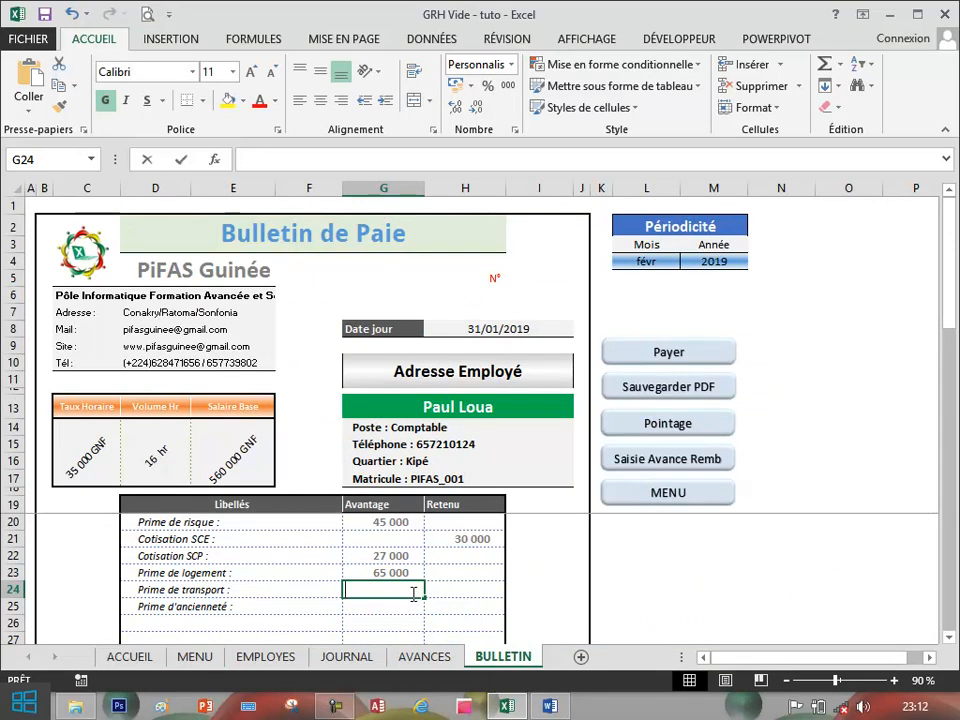
Link the Avantage cell of the Prime de transport row (G24) to its amount on the MENU sheet with =MENU!I29
text(=)
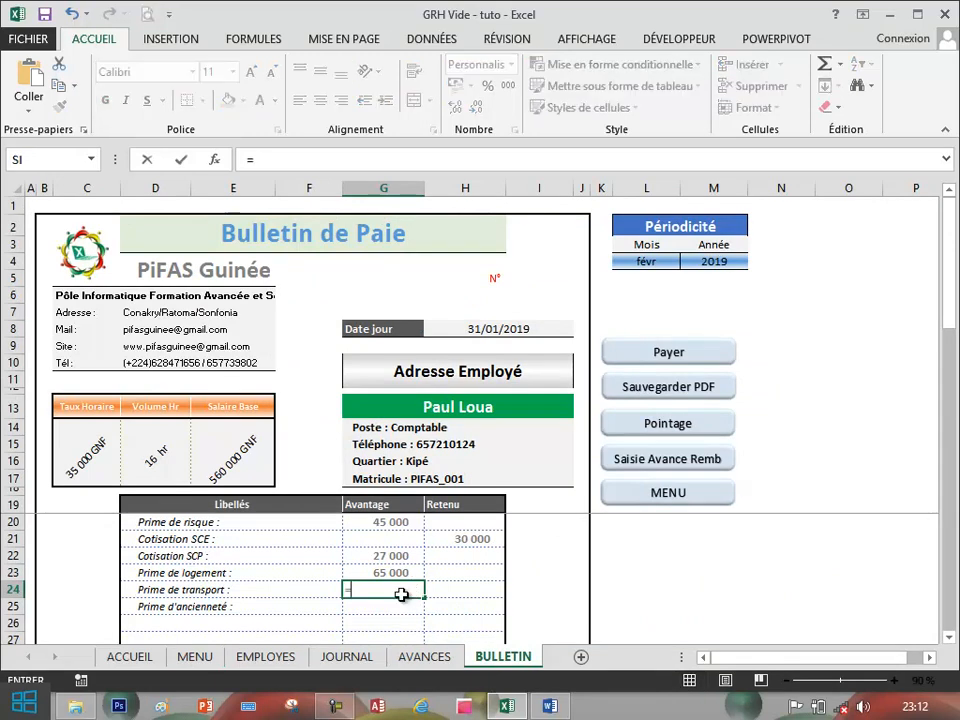
click(222, 664)
click(257, 664)
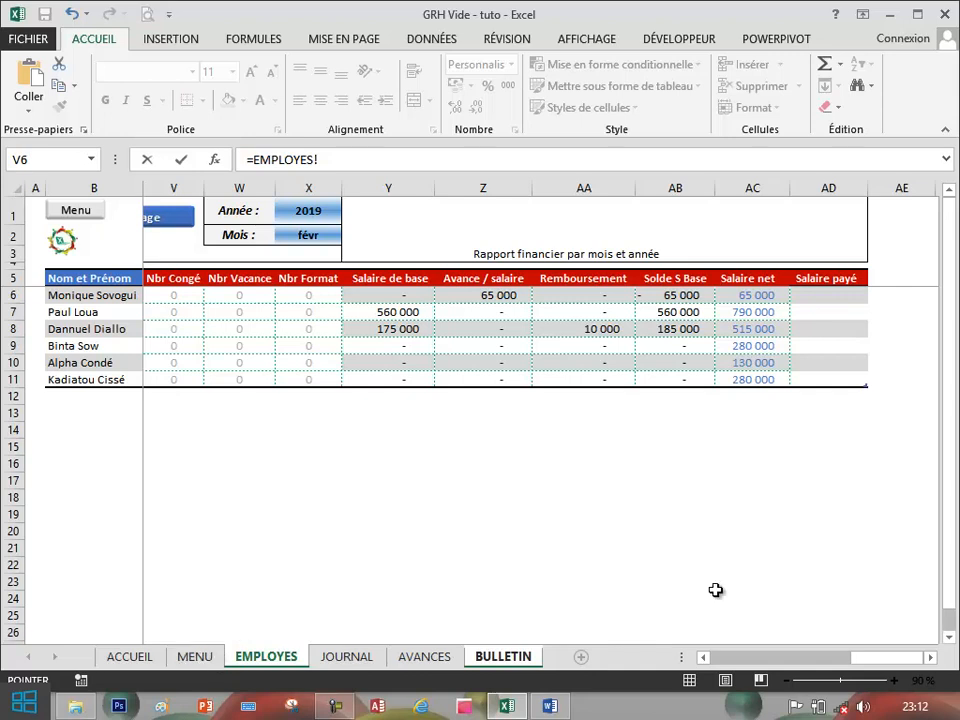
click(208, 662)
click(697, 620)
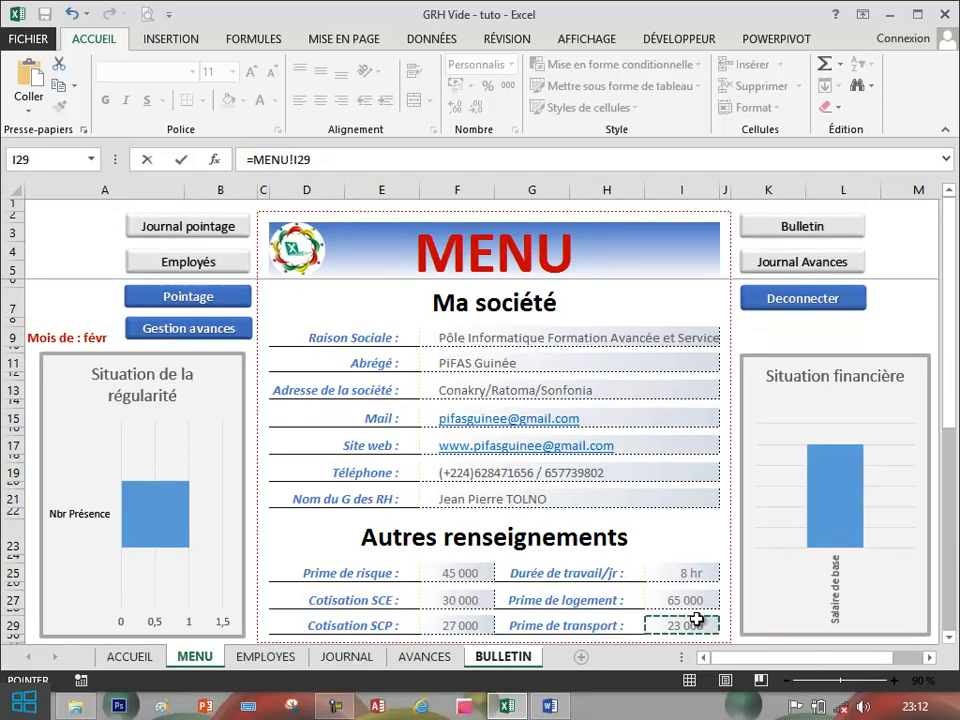
key(Return)
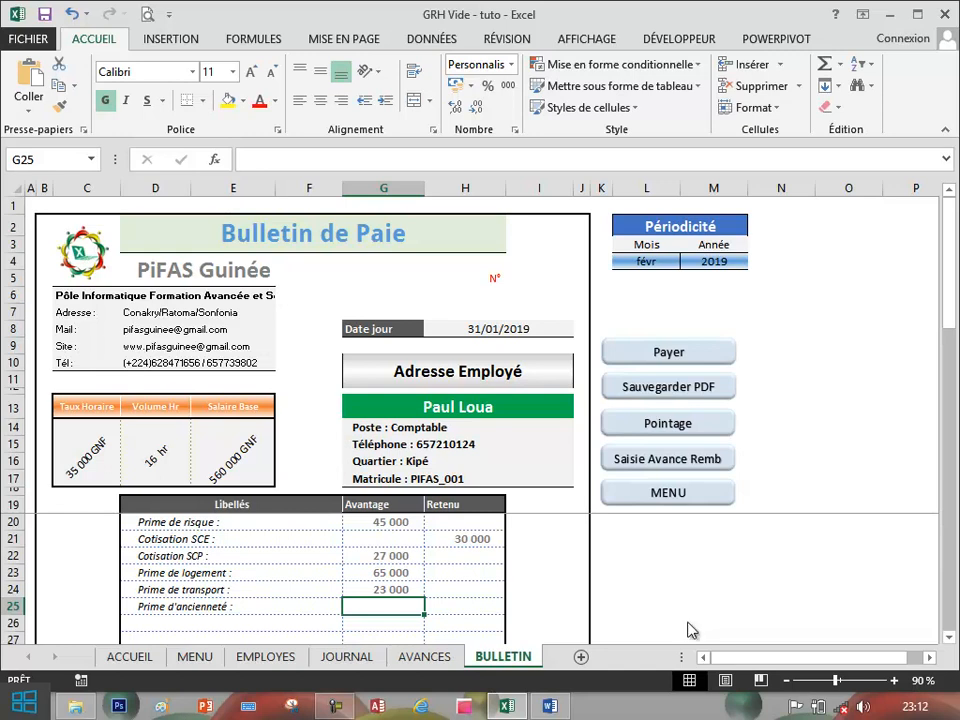
Examine the Anciennété and Prime d'ancienneté columns and their formulas on the EMPLOYES sheet
click(268, 641)
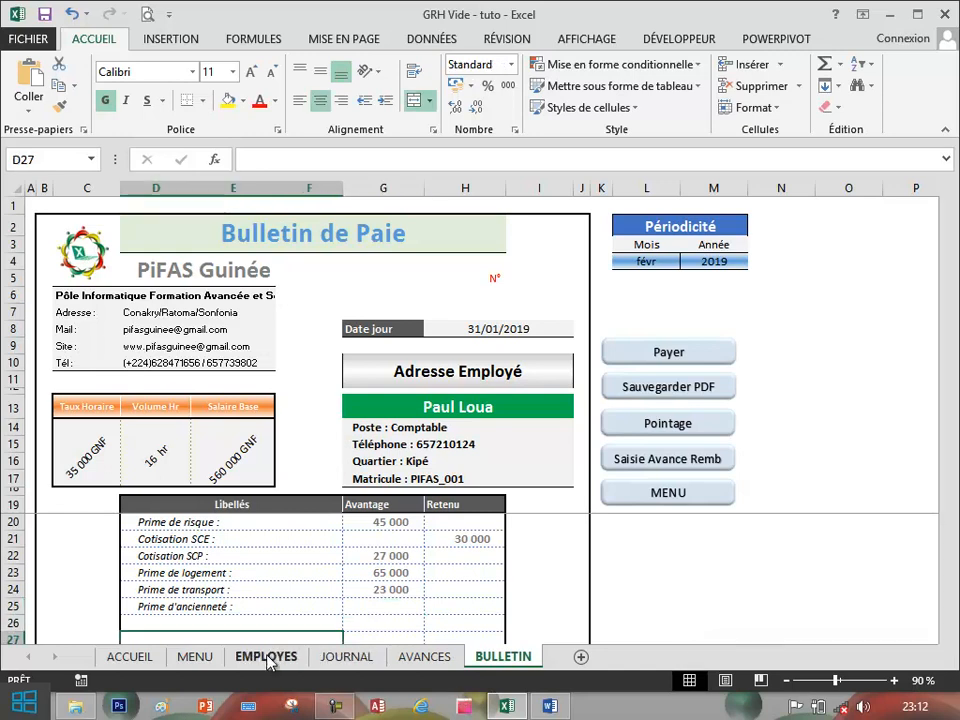
click(266, 657)
scroll(757, 668, left, 7)
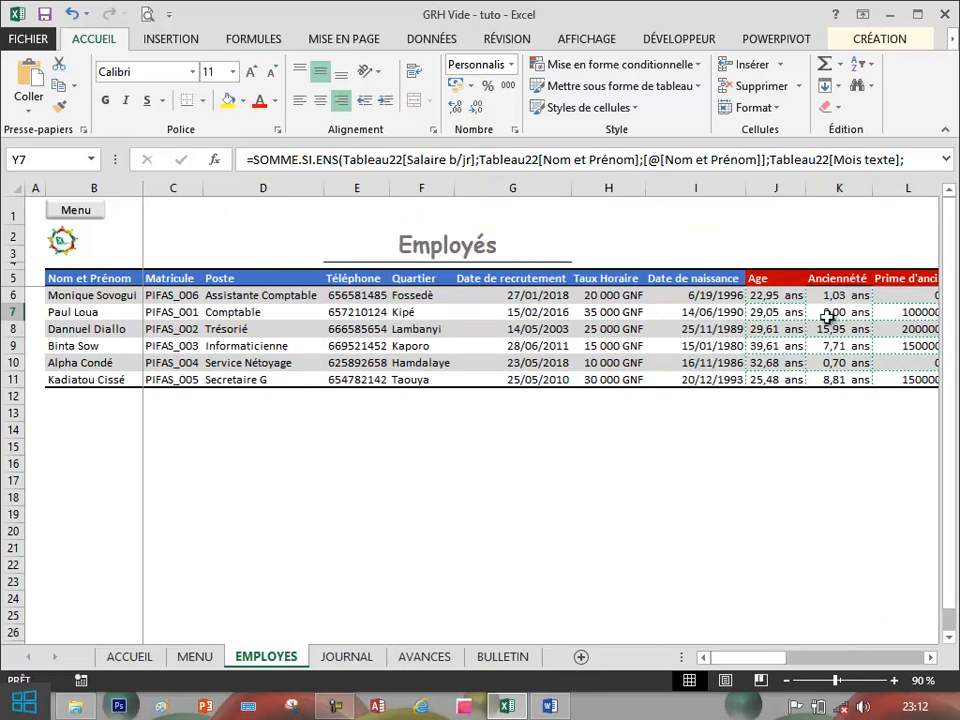
click(900, 312)
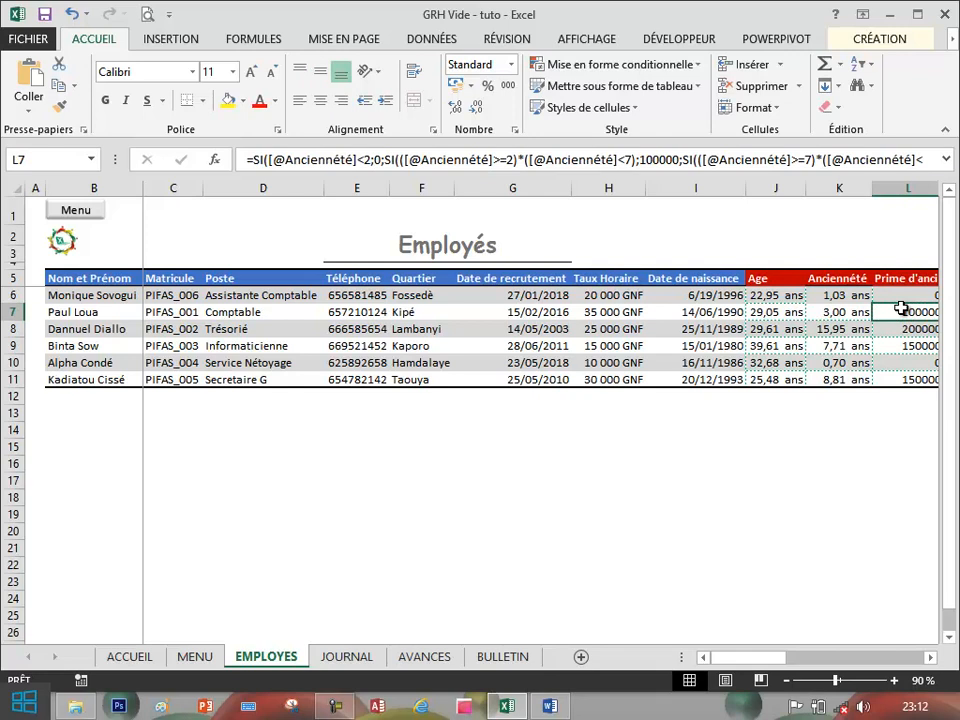
click(630, 328)
click(718, 341)
click(770, 330)
click(835, 329)
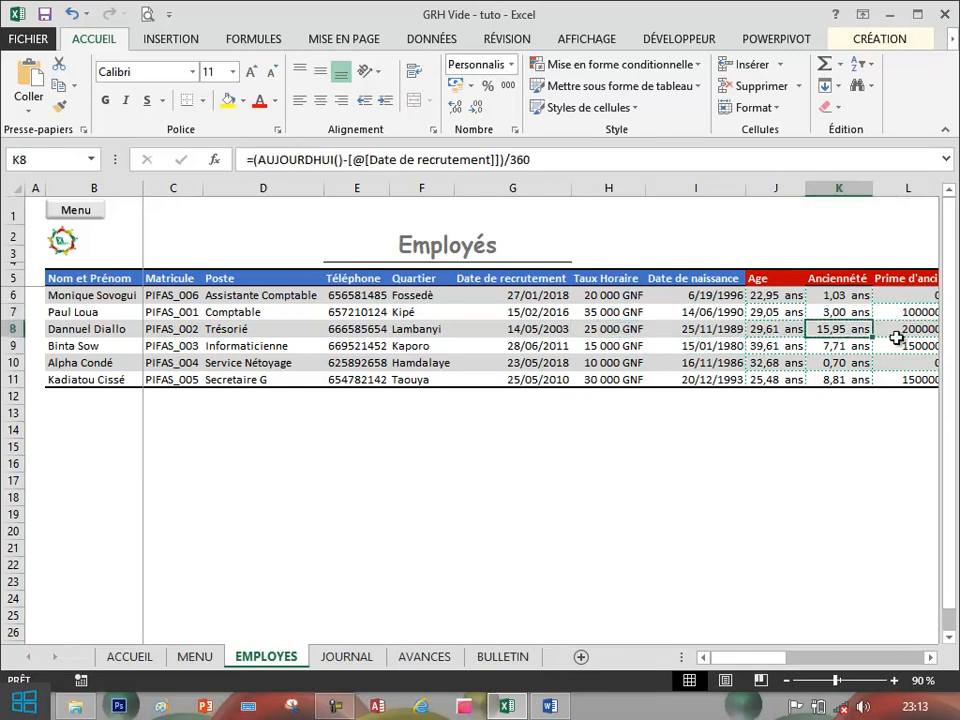
Copy the RECHERCHEV formula from the Taux Horaire cell (C14) of the BULLETIN sheet
click(900, 343)
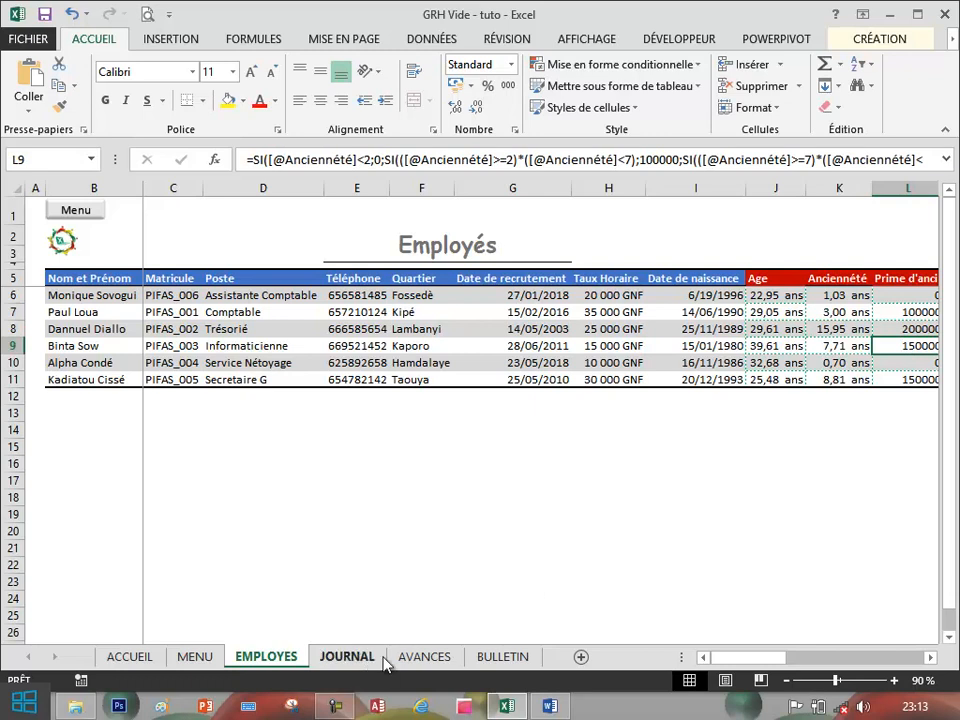
click(492, 652)
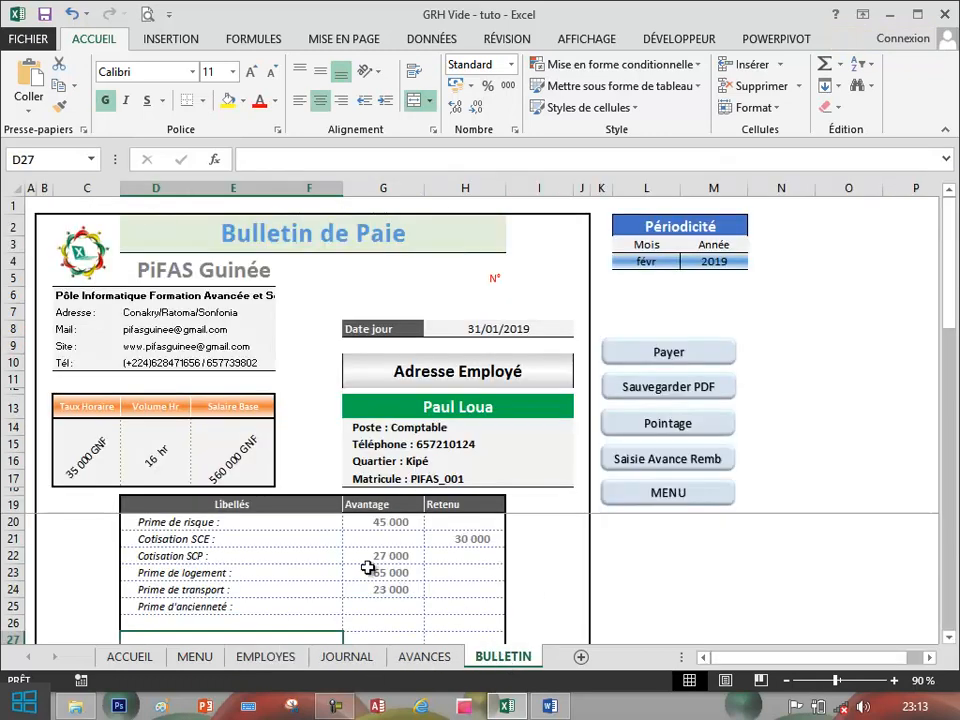
click(86, 450)
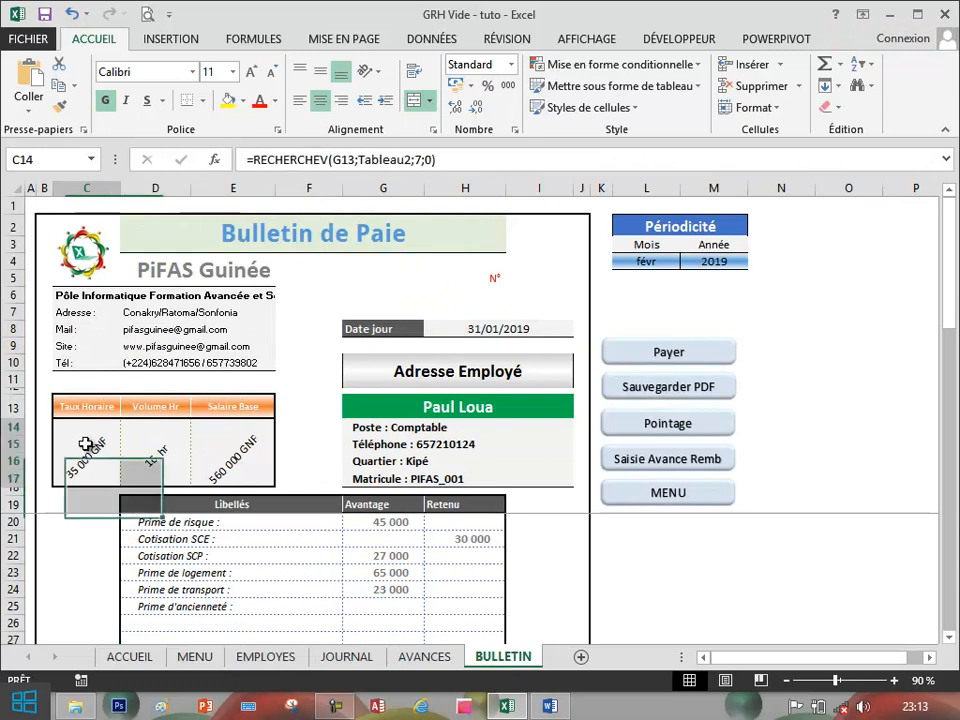
click(455, 159)
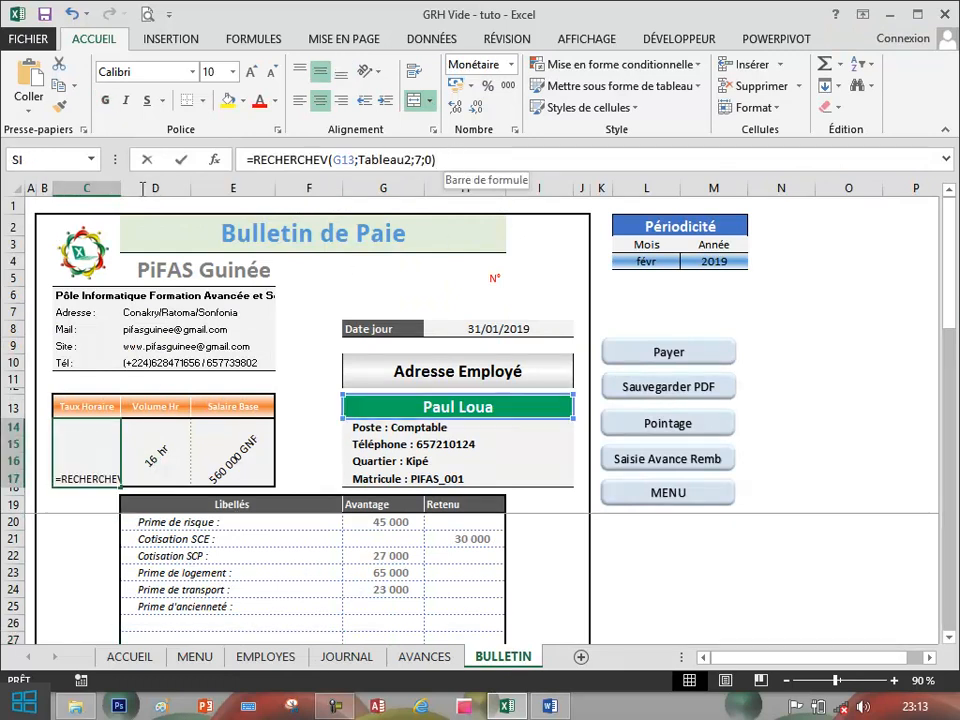
drag(257, 188, 213, 159)
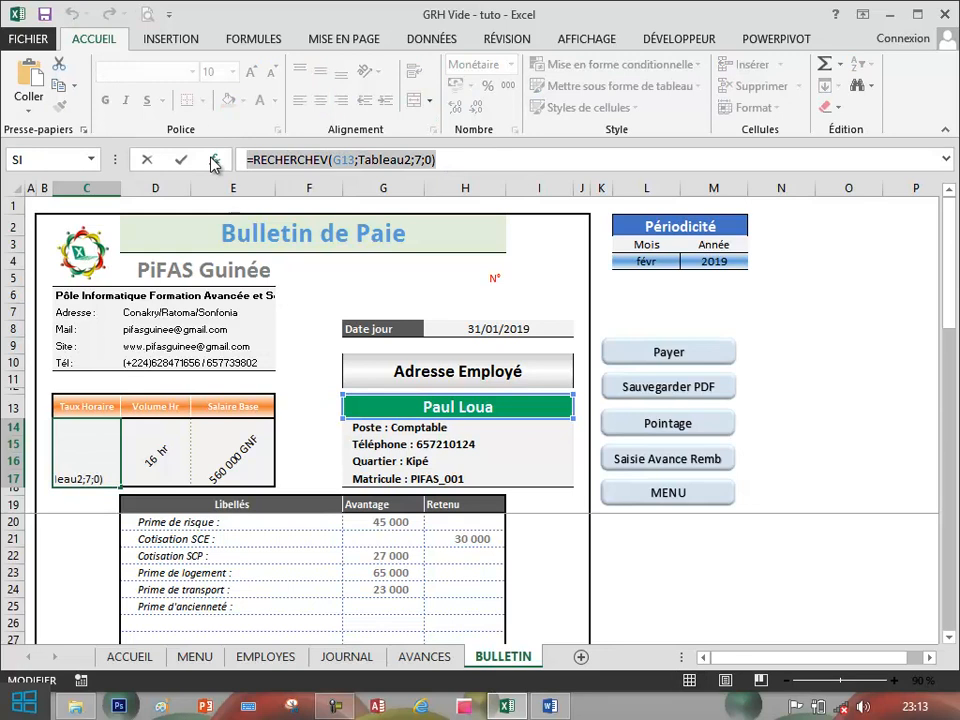
key(Return)
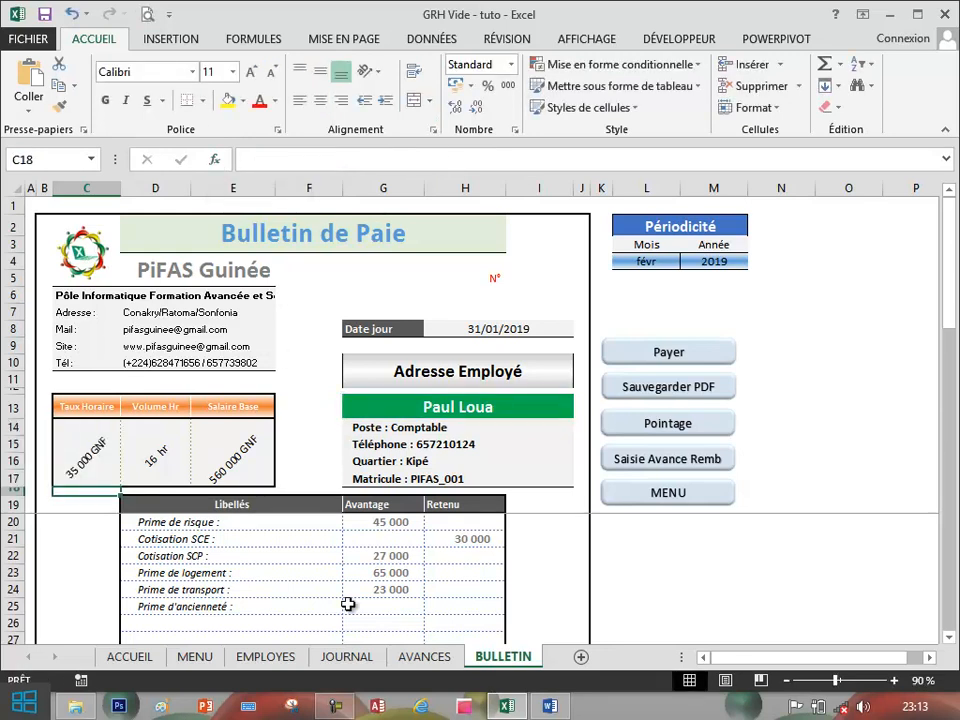
Paste the RECHERCHEV formula into the Prime d'ancienneté row's Avantage cell (G25) and change its column index to the Prime d'ancienneté column of Tableau2
click(397, 603)
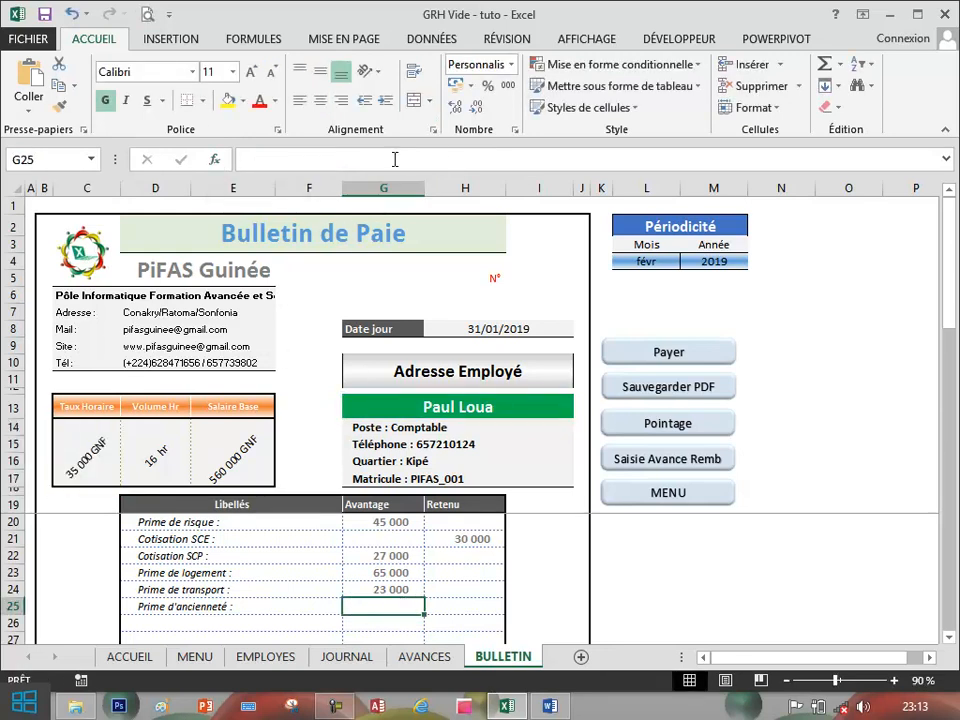
key(ctrl+v)
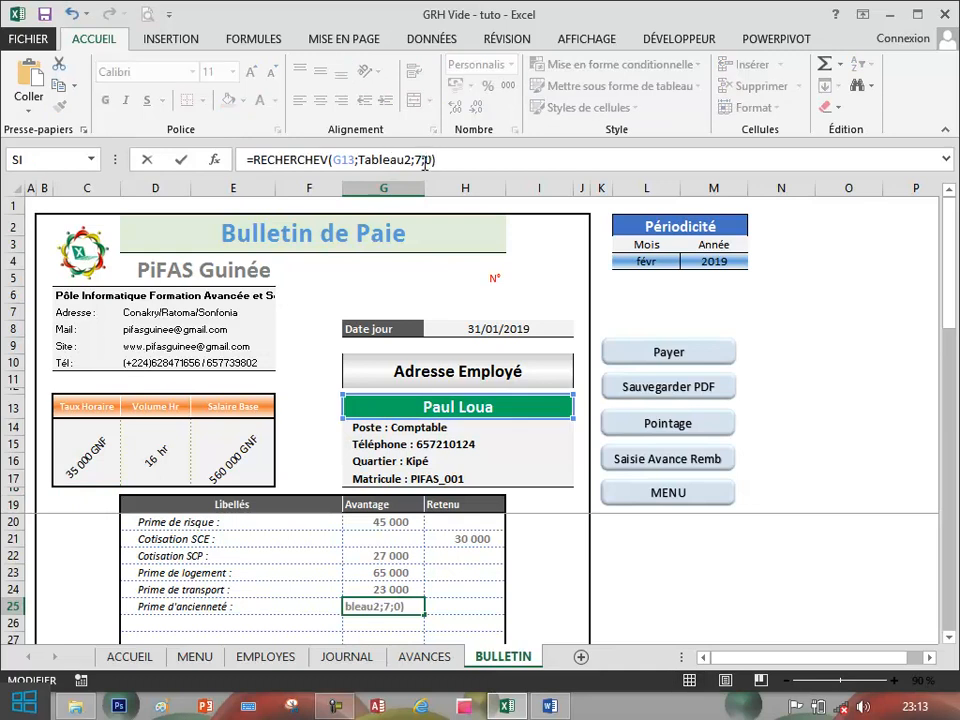
click(417, 160)
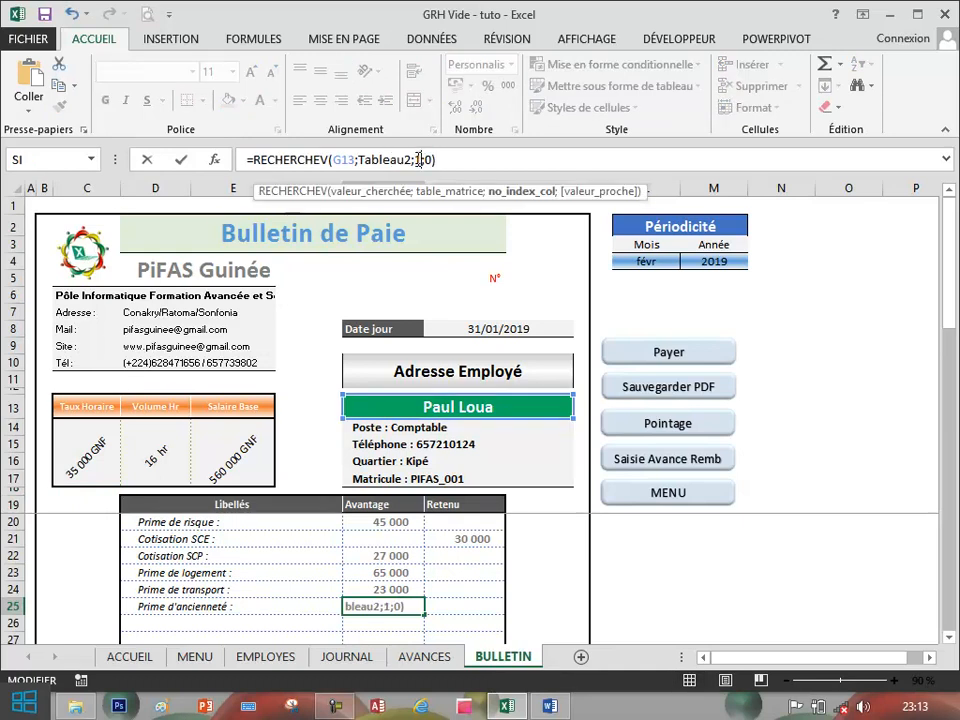
key(Return)
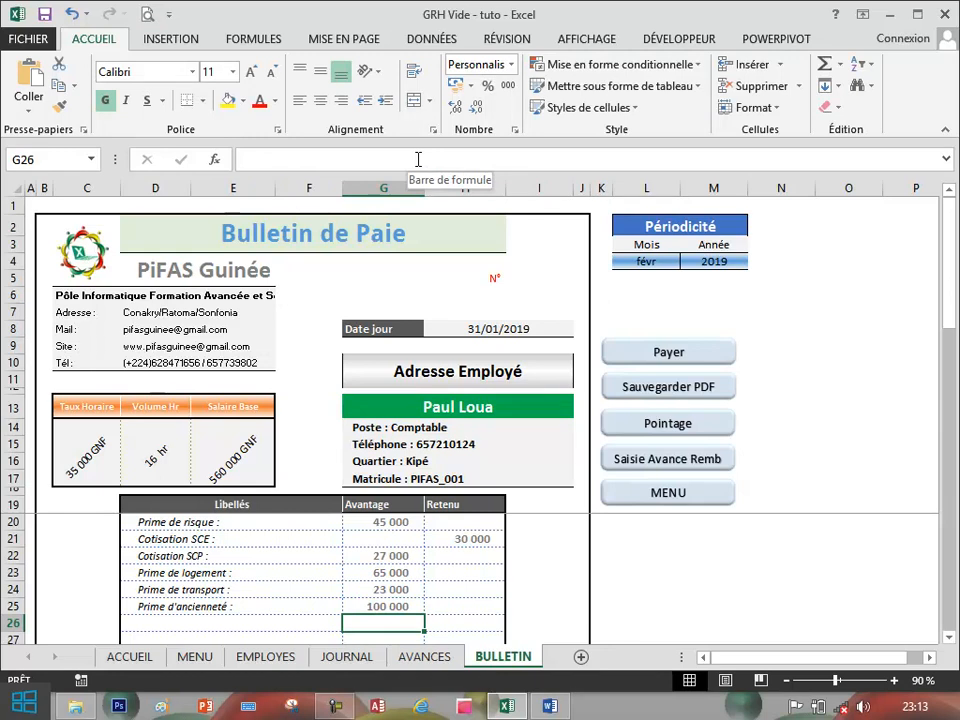
Total the Avantage column in G43 with =SOMME(G20:G42) and extend the formula to the Retenu total in H43
scroll(418, 160, down, 3)
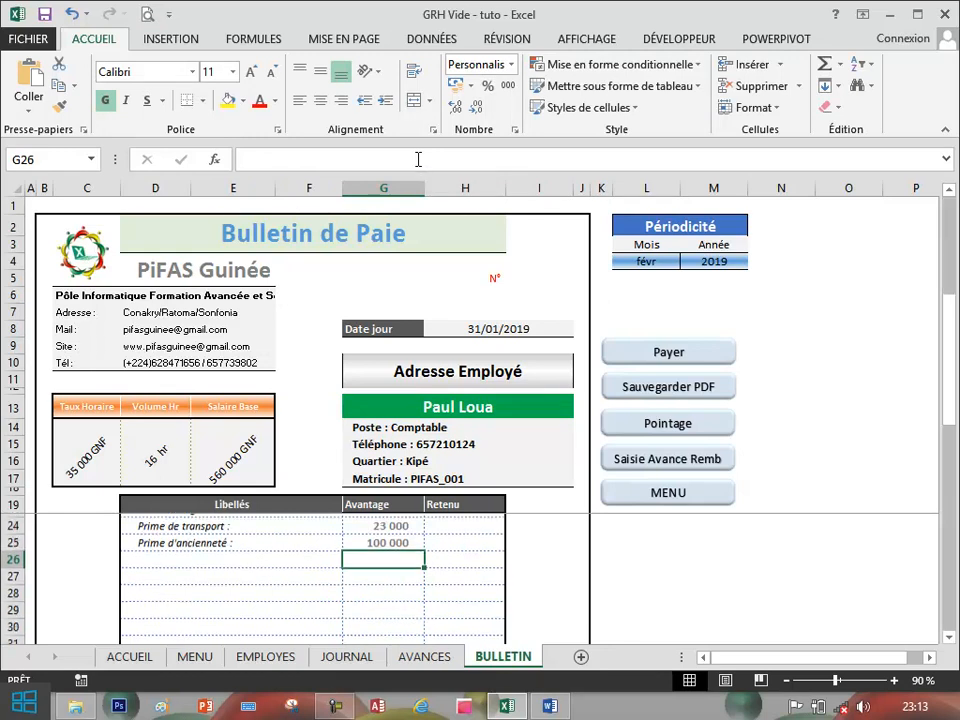
scroll(418, 160, up, 3)
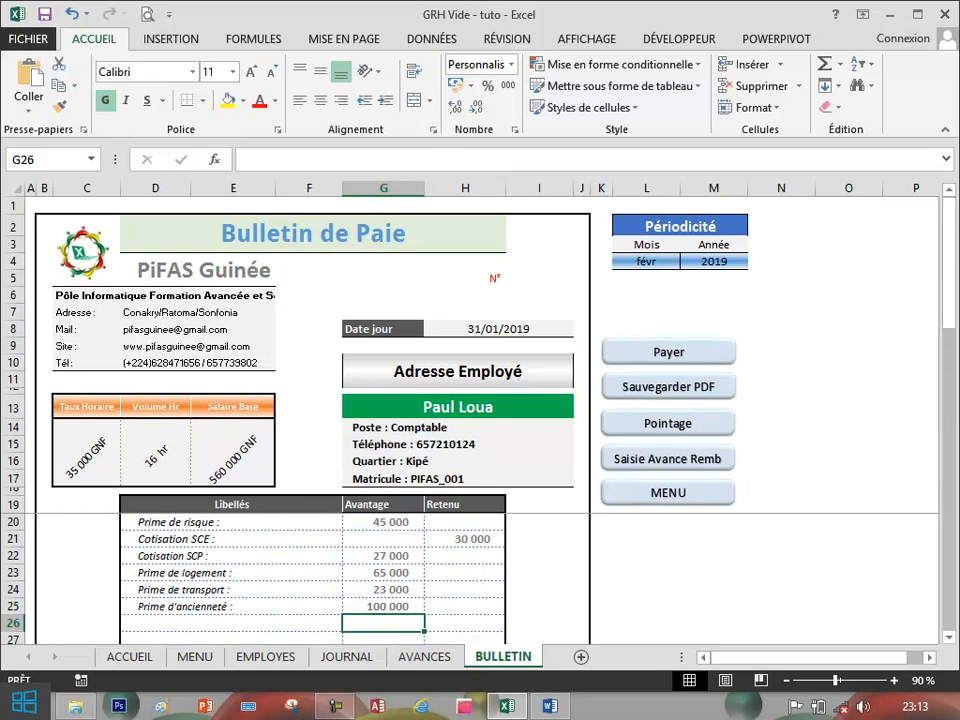
drag(946, 335, 952, 494)
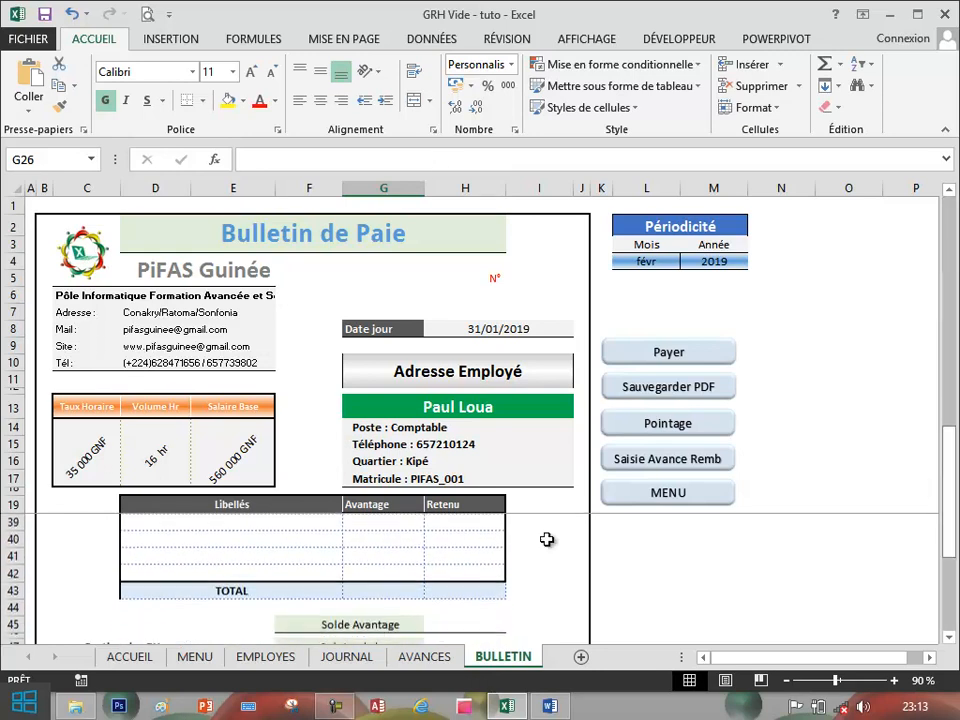
click(380, 590)
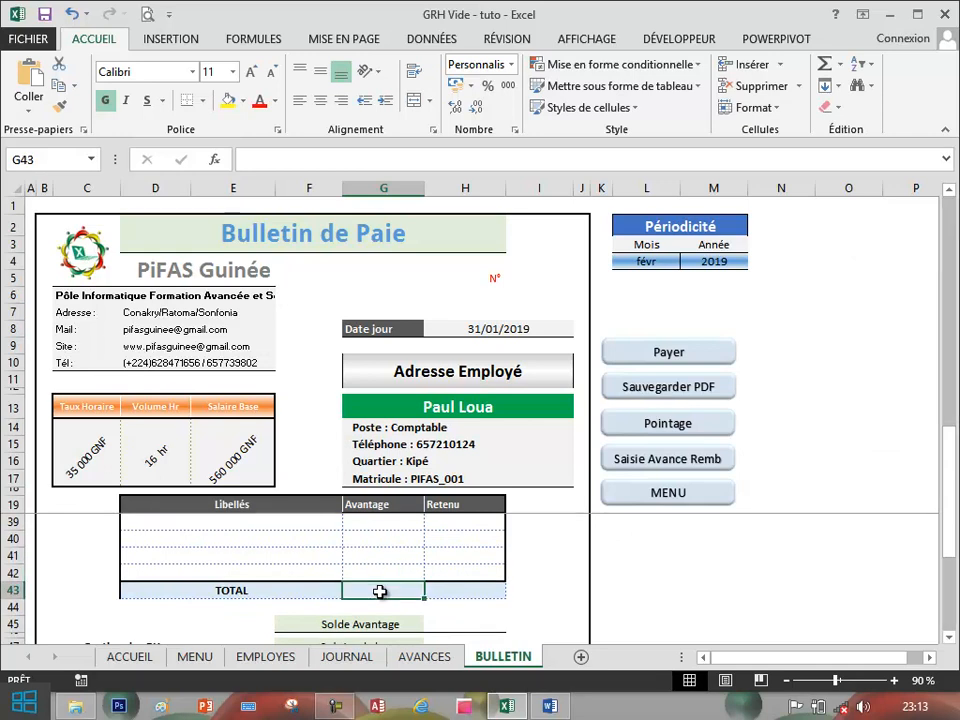
text(=som)
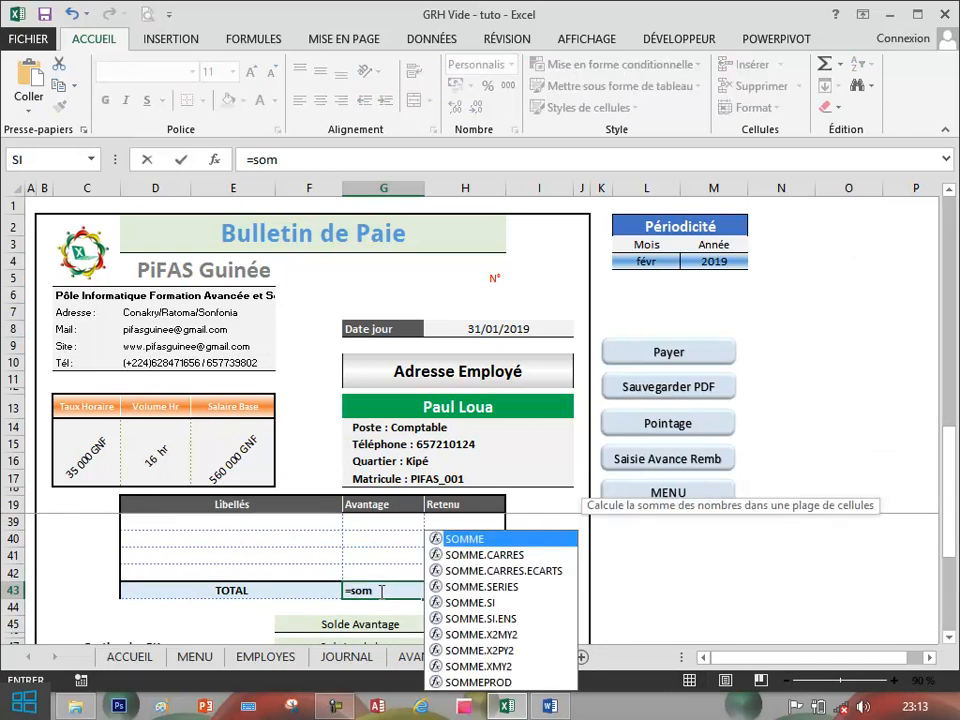
key(Tab)
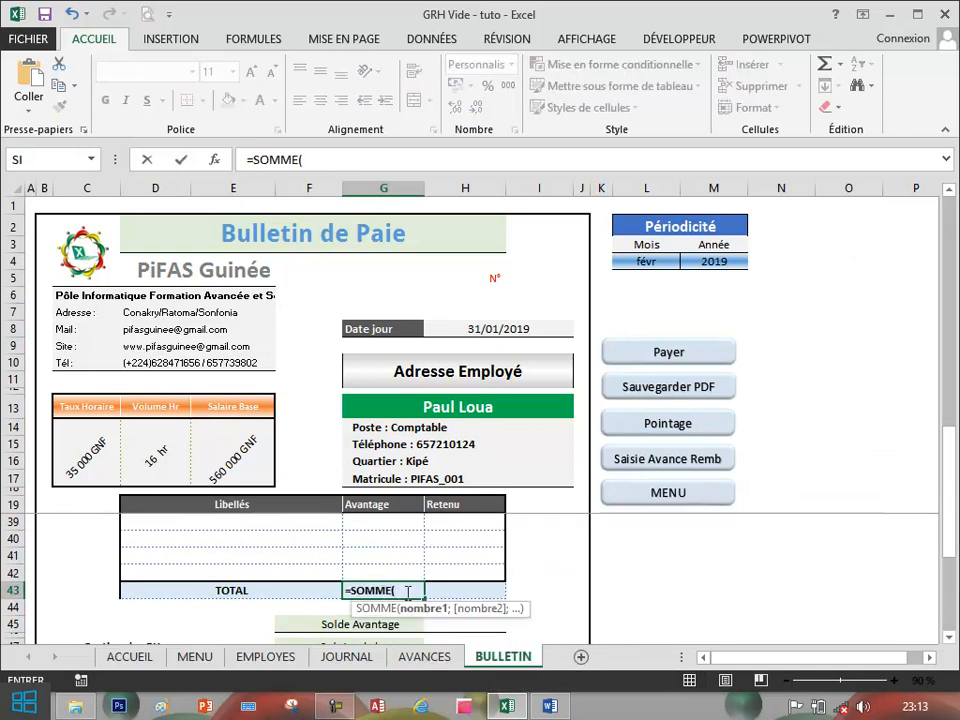
drag(400, 572, 388, 521)
key(Return)
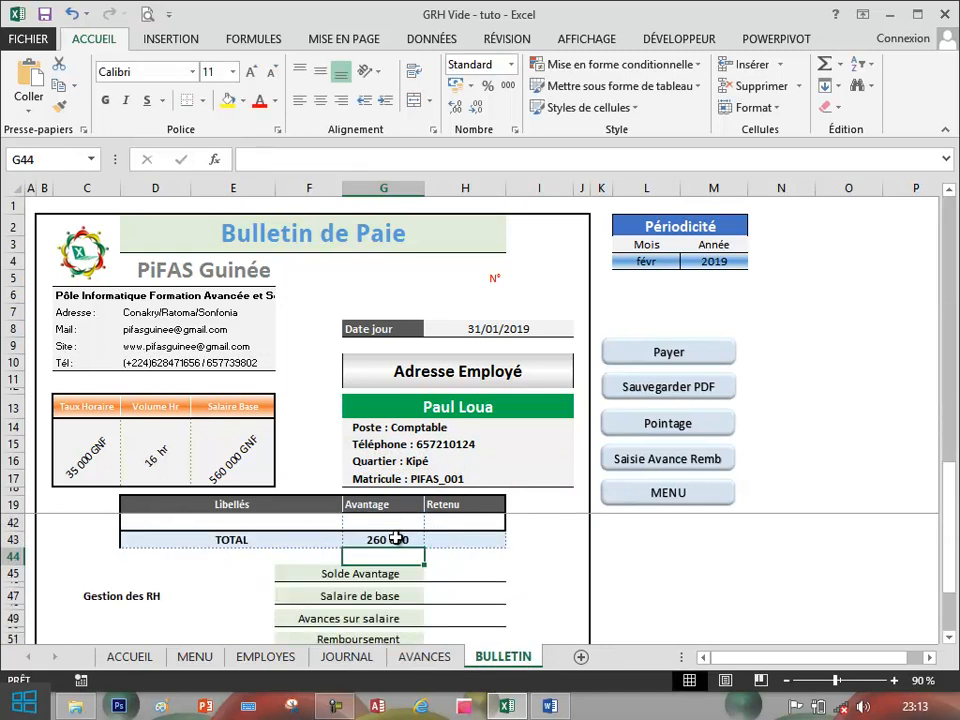
click(392, 539)
drag(424, 549, 484, 552)
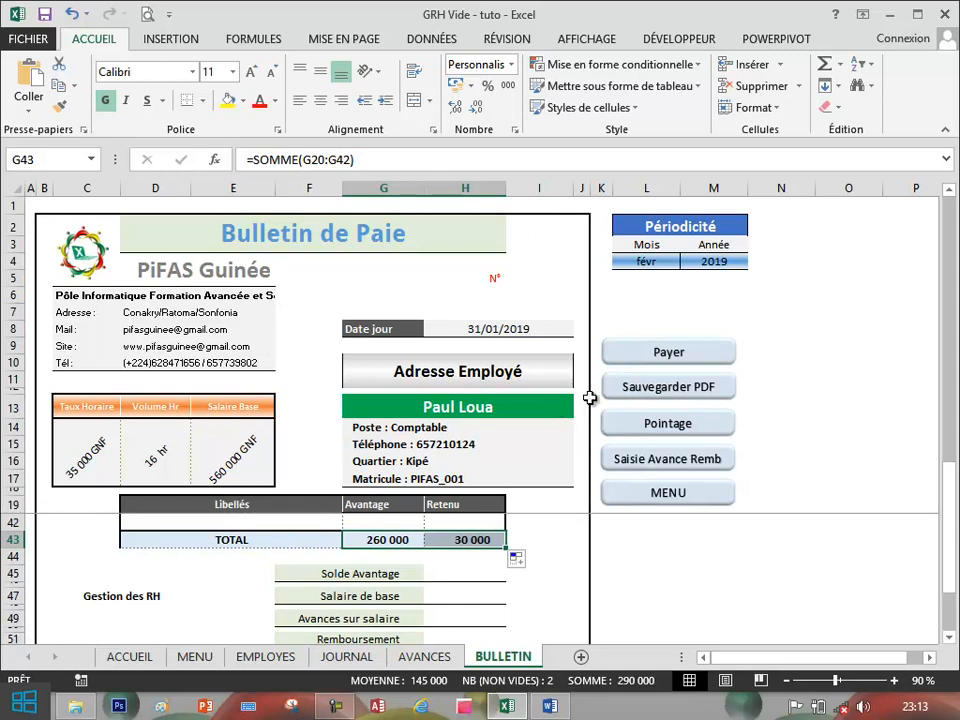
Test the payslip totals by choosing the first, then the third employee from the name list in G13
click(557, 404)
click(580, 409)
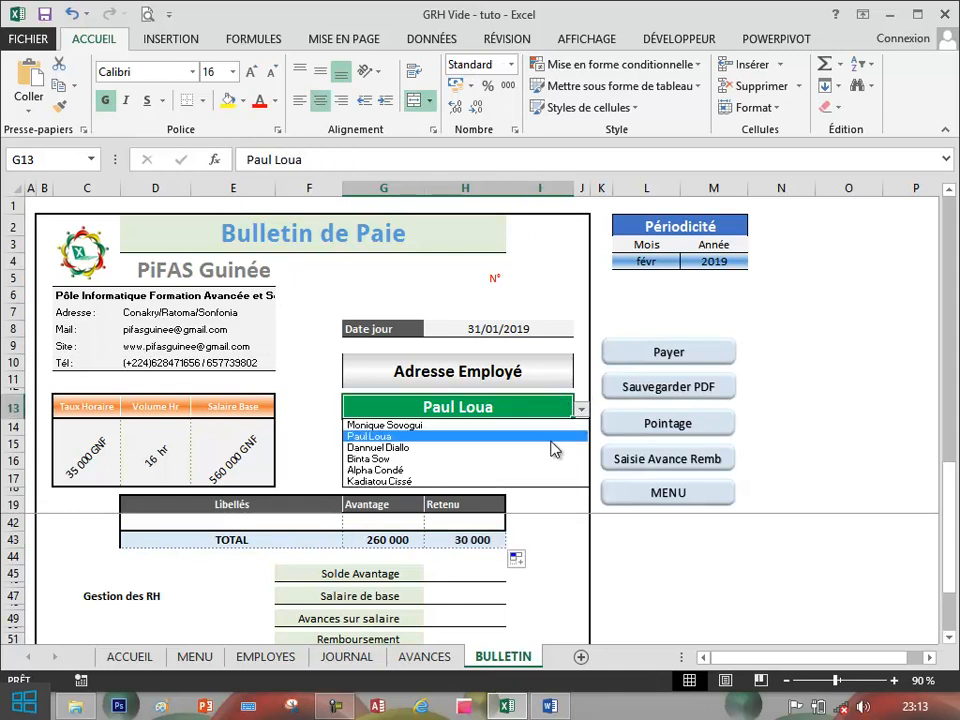
click(545, 424)
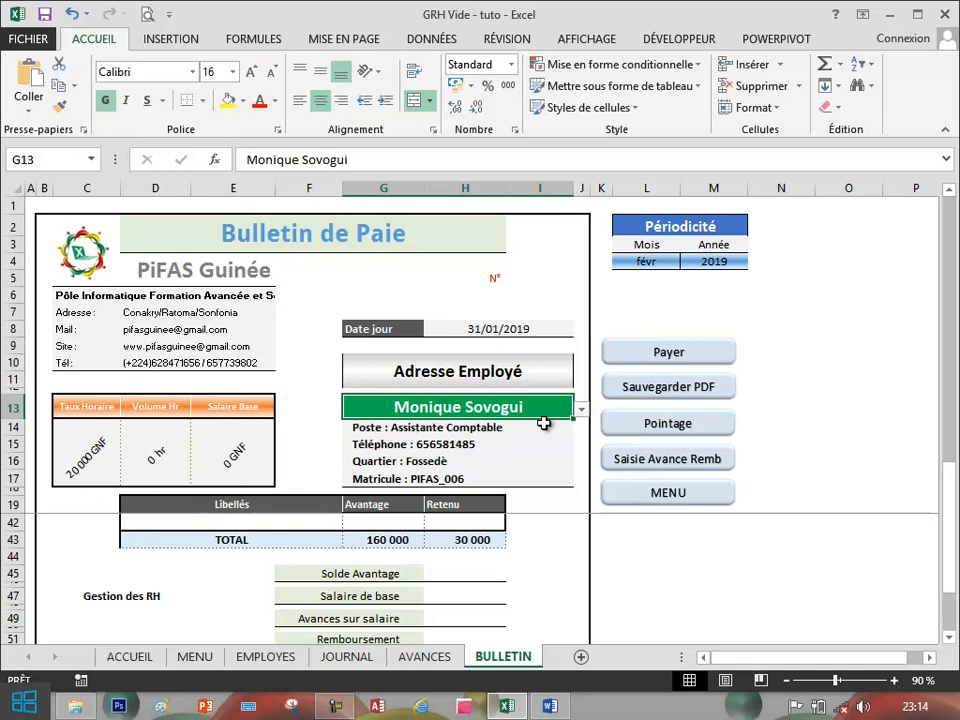
click(580, 412)
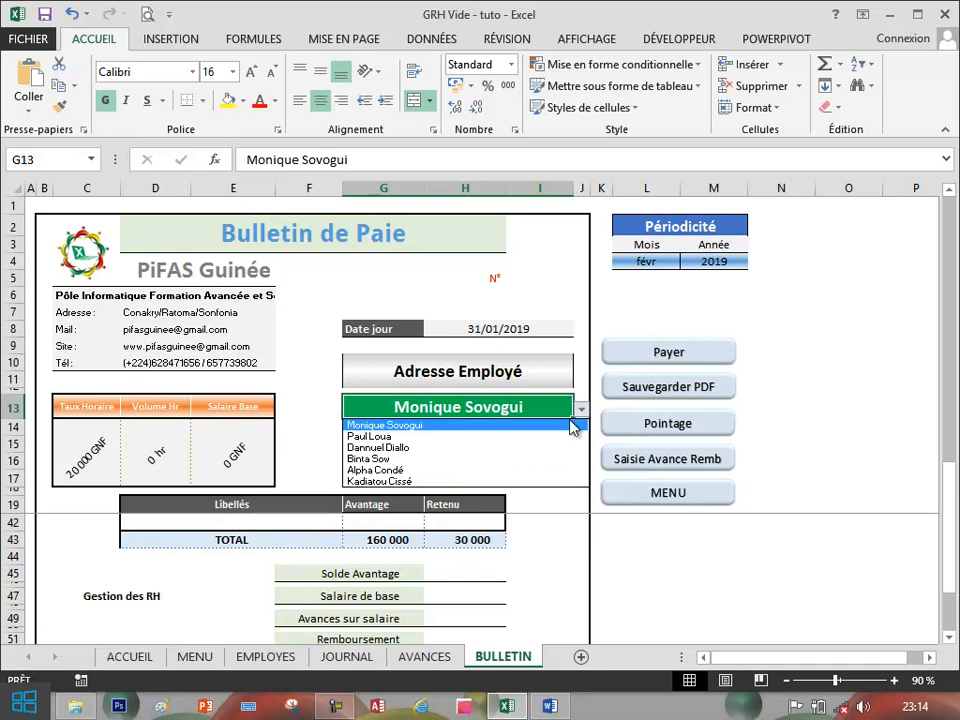
click(561, 449)
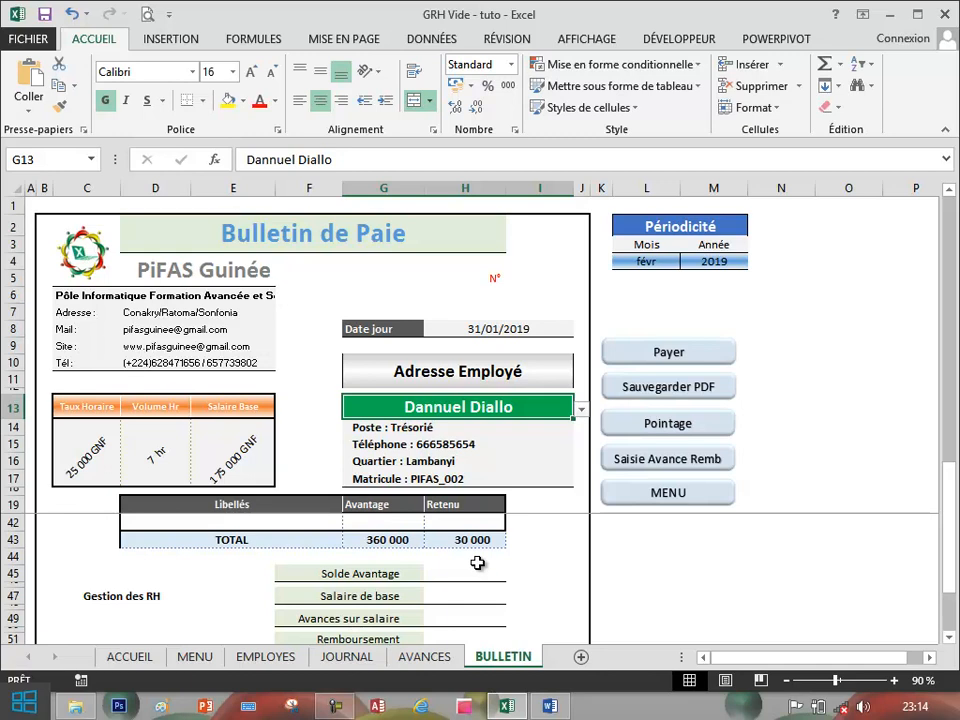
Calculate the Solde Avantage in H45 by subtracting the Retenu total from the Avantage total with =G43-H43
click(480, 576)
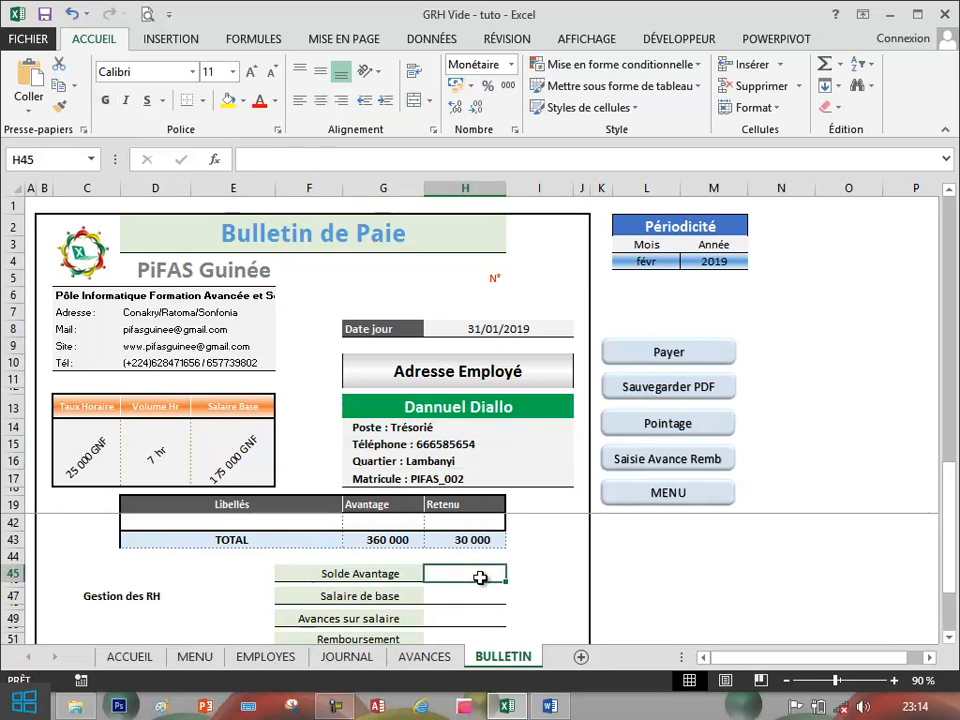
text(=)
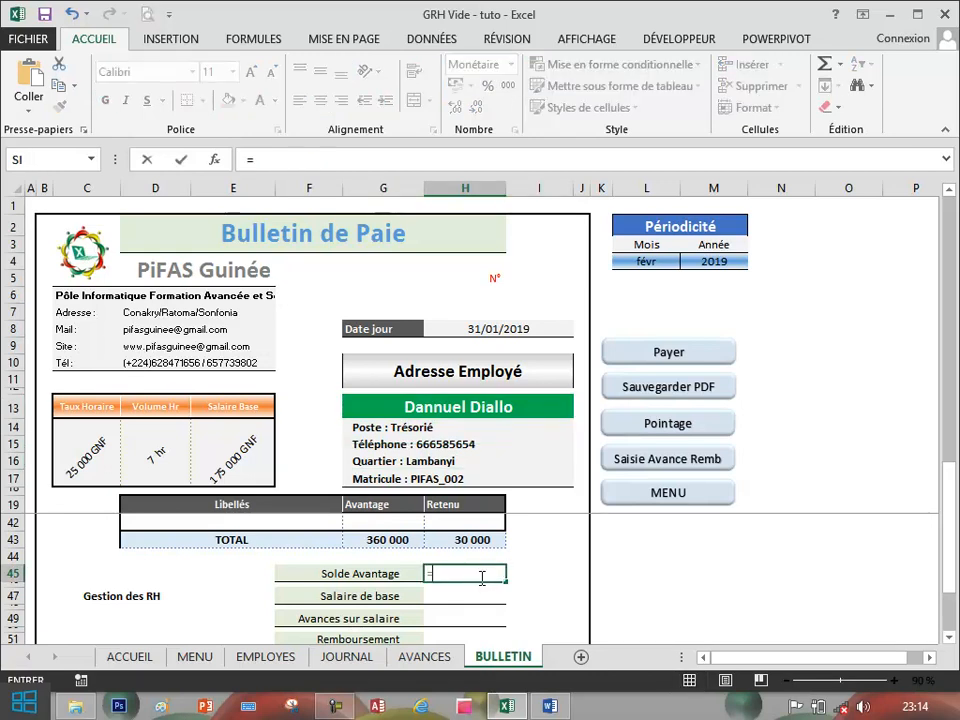
click(377, 539)
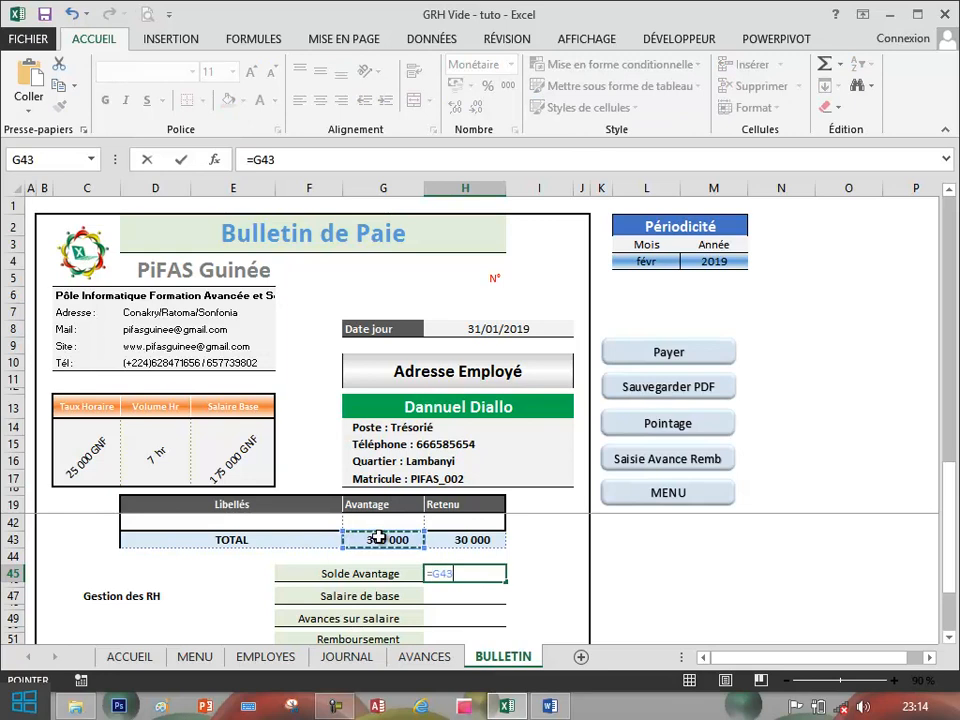
text(-)
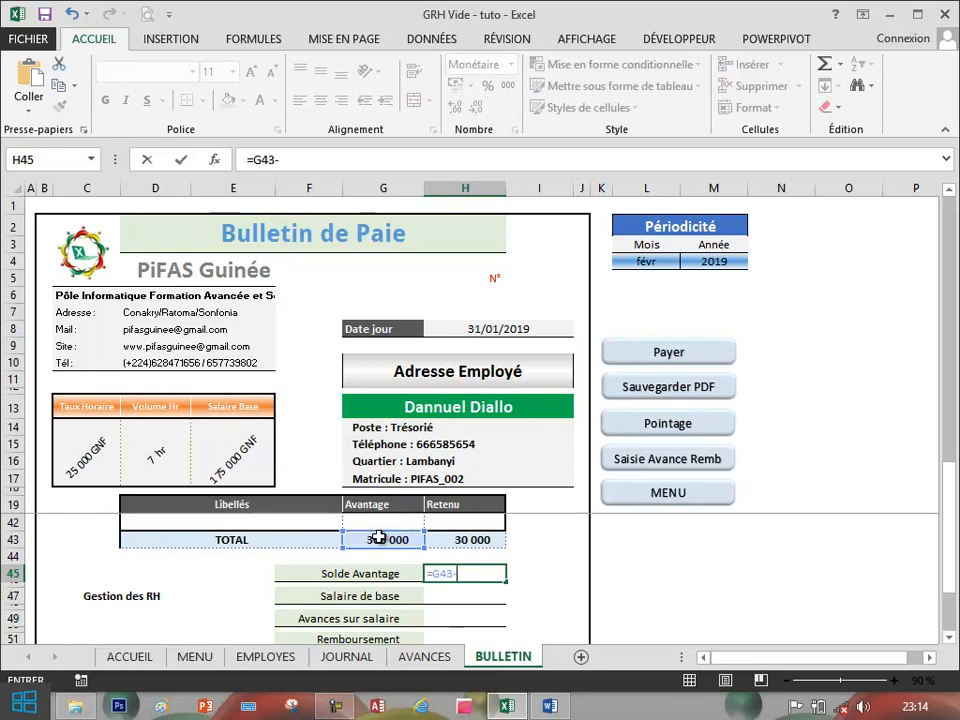
click(447, 540)
key(Return)
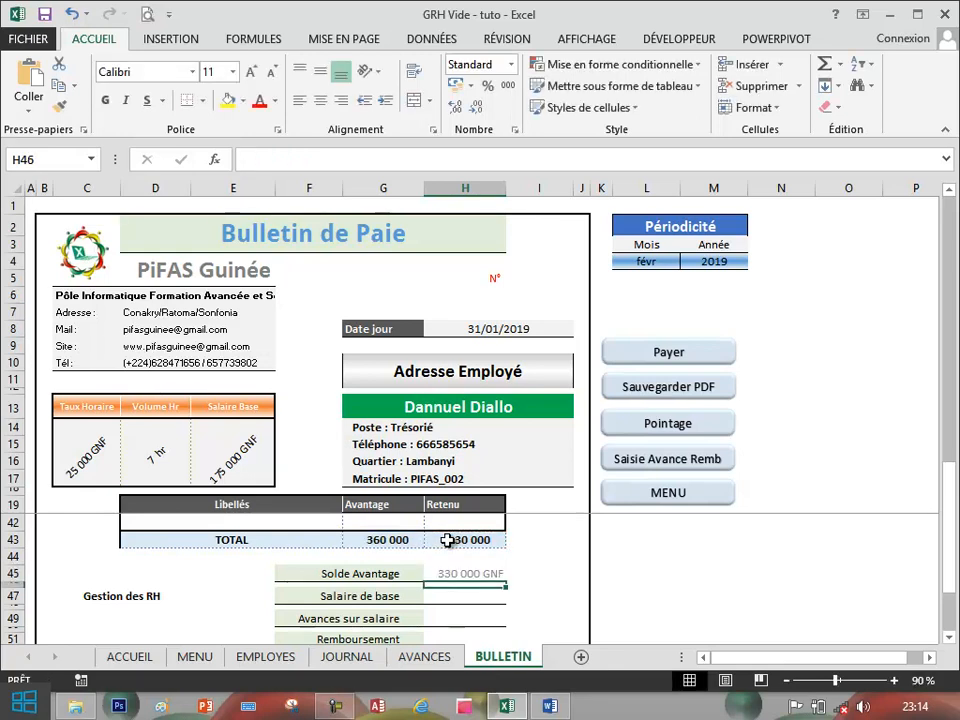
Link the Salaire de base cell (H47) to the Salaire Base amount in E14
click(482, 596)
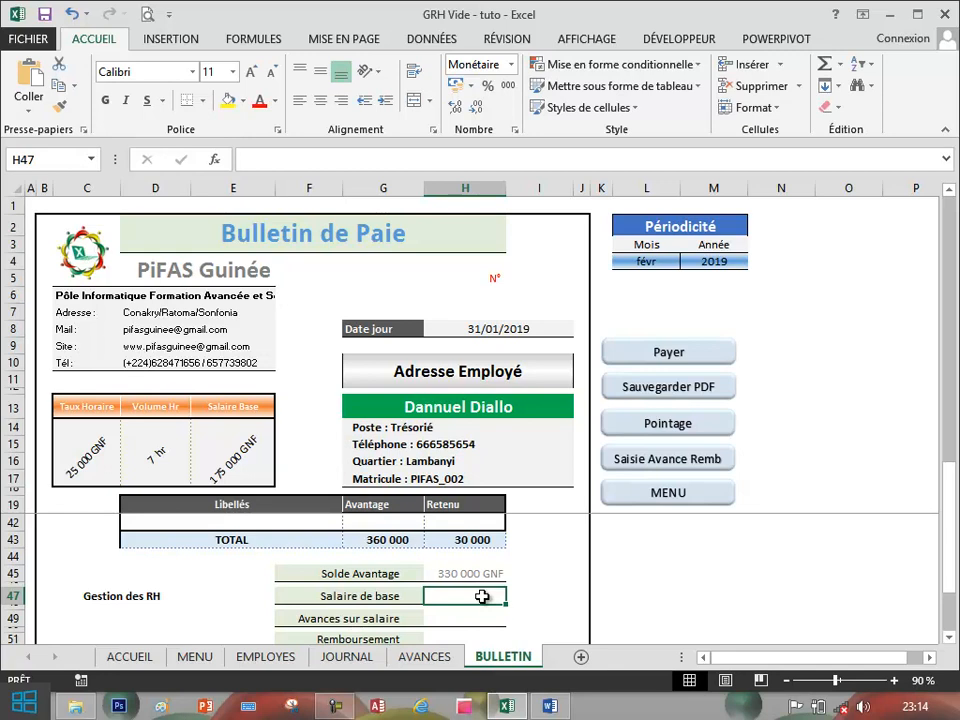
text(=)
scroll(483, 596, up, 7)
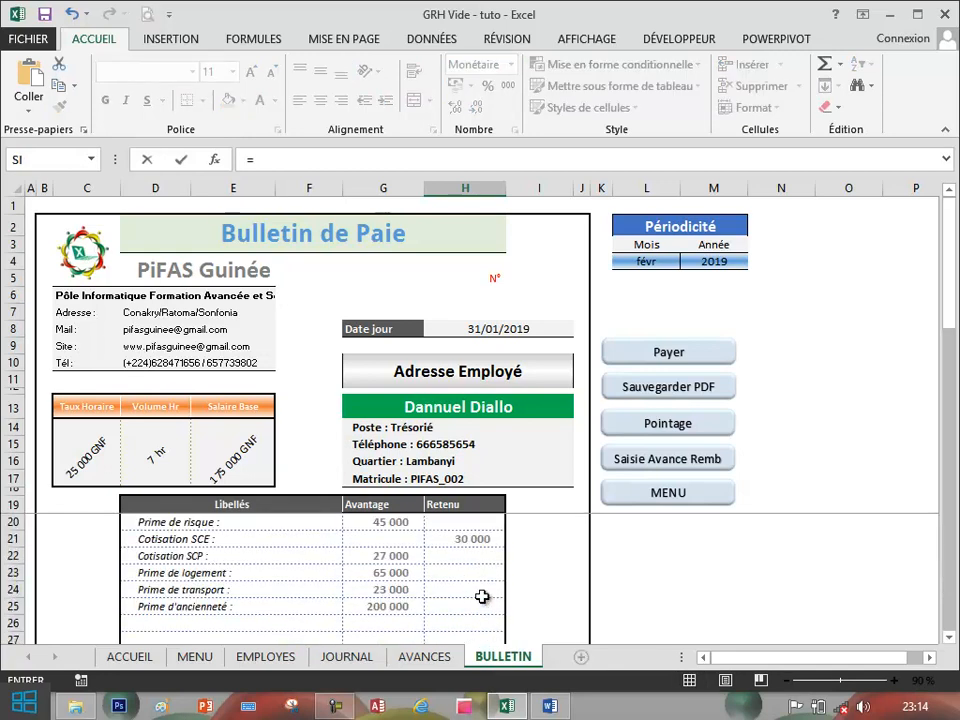
click(214, 445)
key(Return)
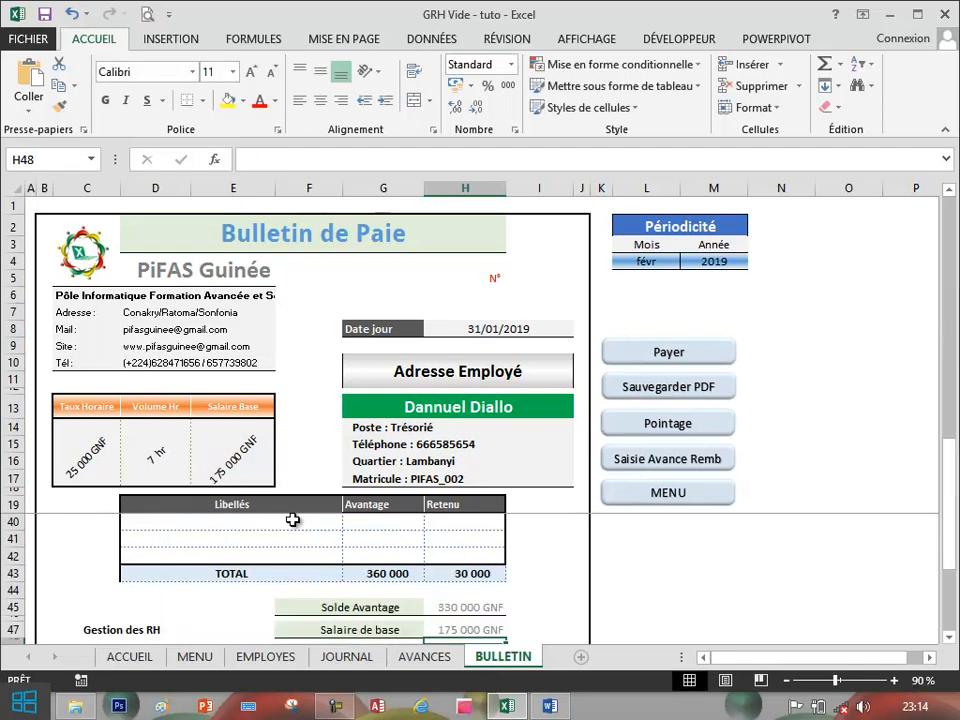
Examine the full SOMME.SI.ENS formula of the Salaire Base cell (E14) as a model for the Avances sur salaire cell (H49)
scroll(400, 560, down, 4)
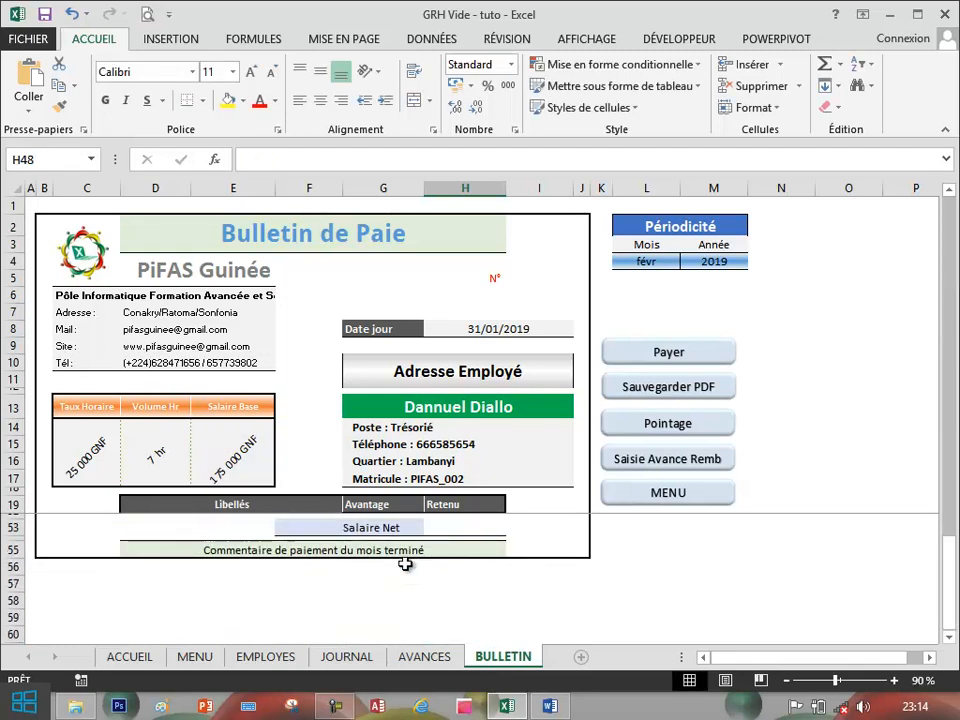
scroll(404, 565, up, 1)
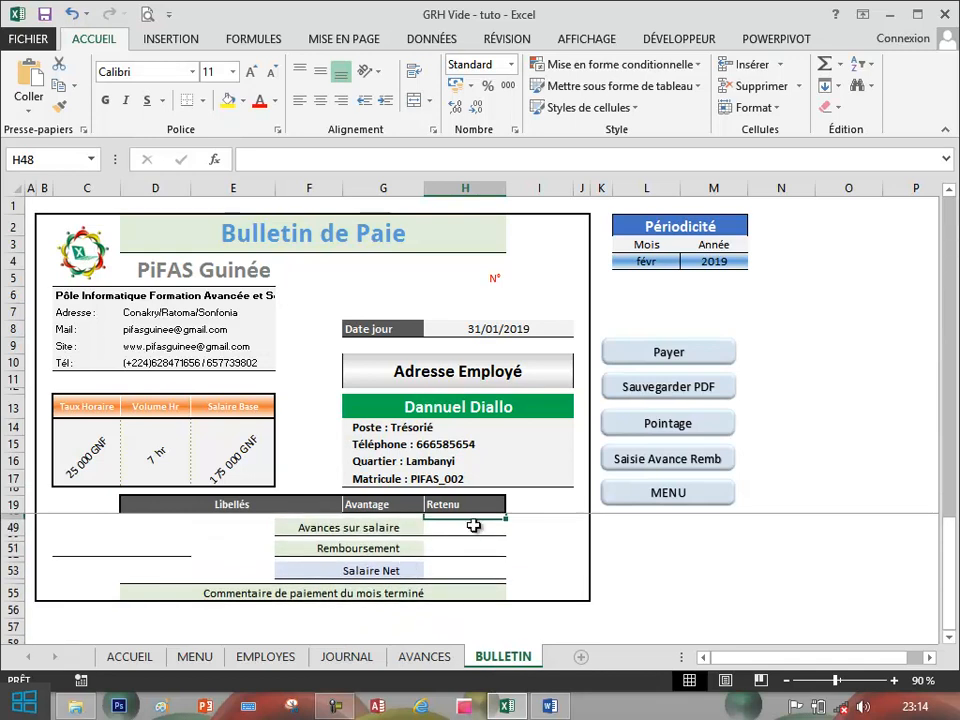
click(474, 526)
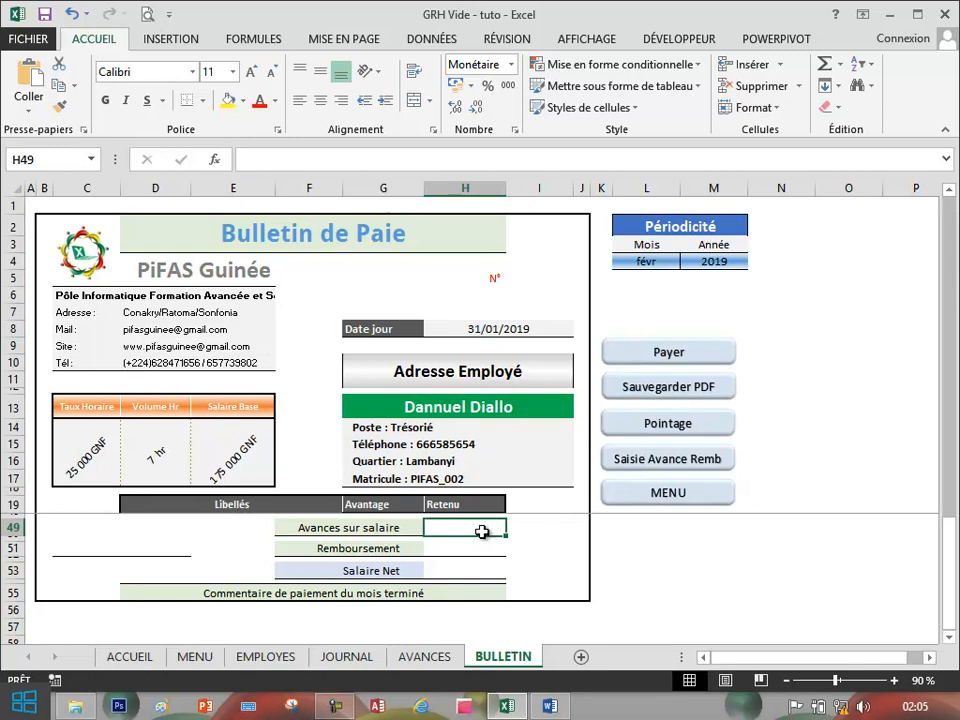
click(246, 445)
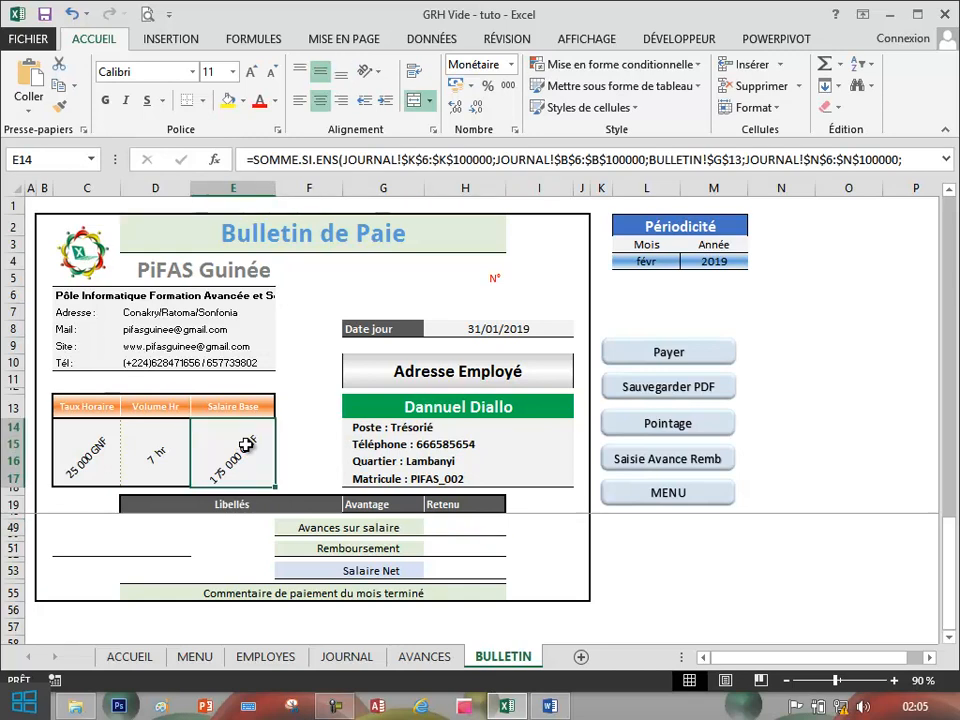
click(946, 162)
click(946, 162)
click(457, 528)
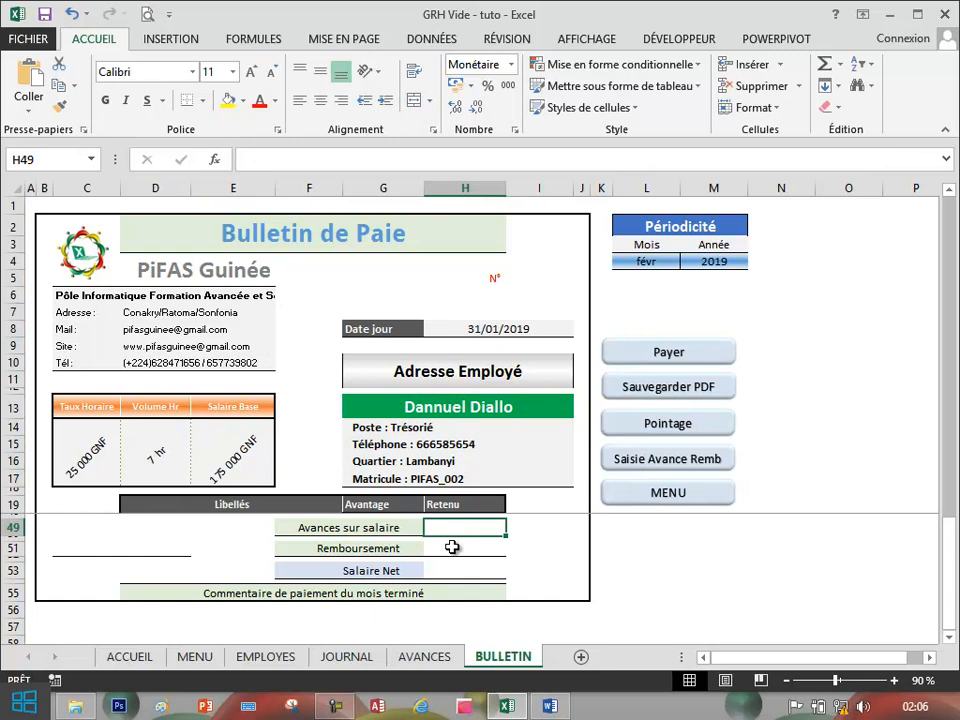
Start a SOMME.SI.ENS formula in the Avances sur salaire cell (H49), summing the Avance versée column of the AVANCES sheet
click(452, 547)
click(461, 527)
click(424, 658)
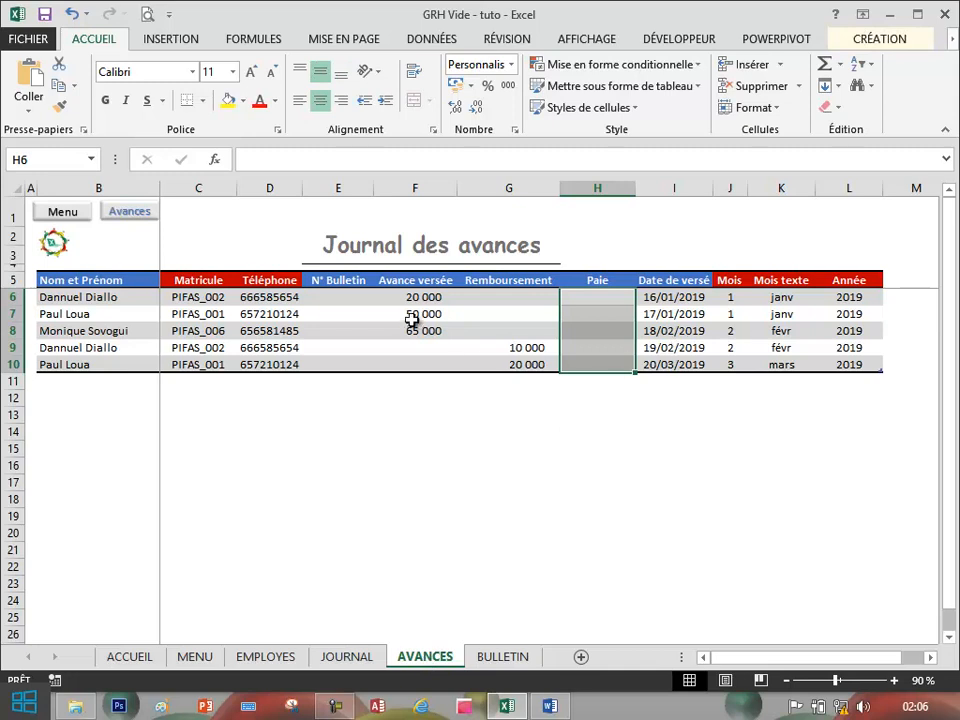
click(502, 658)
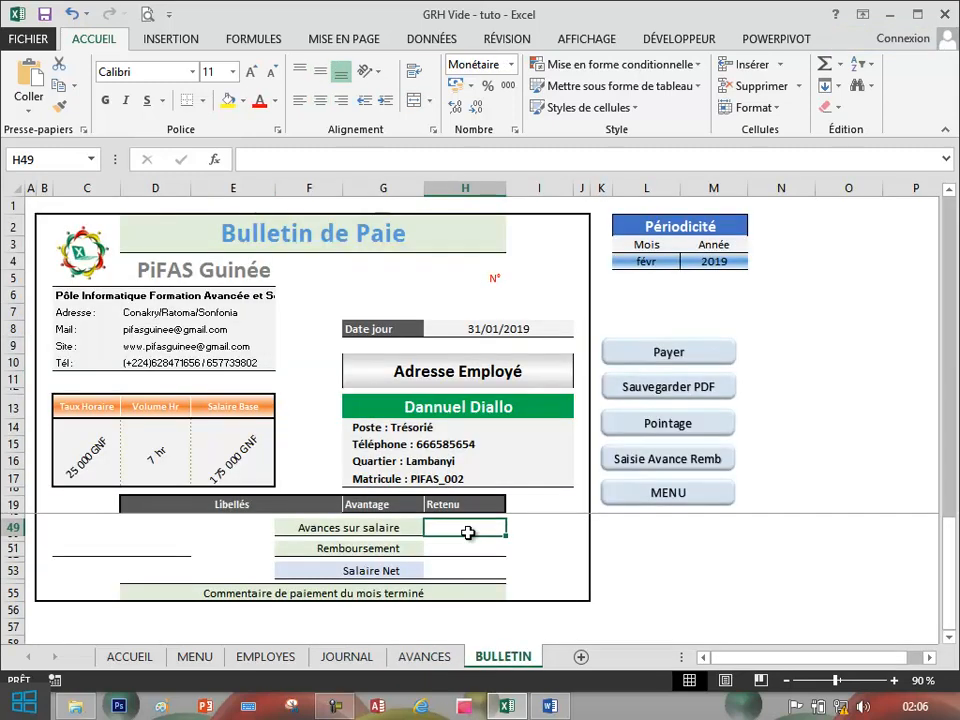
text(=som)
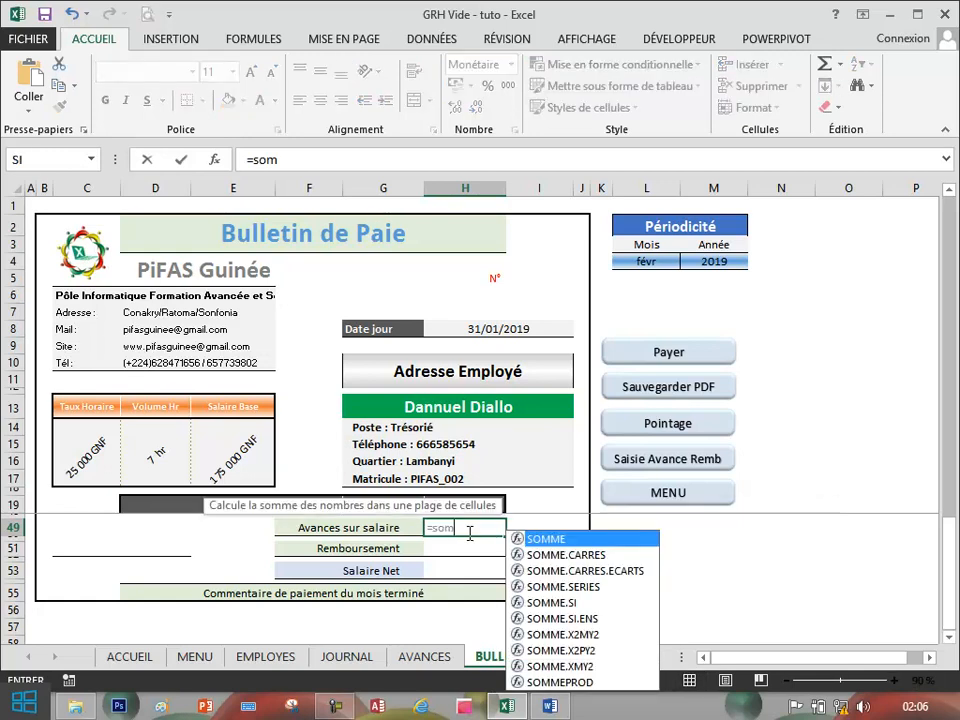
double_click(562, 618)
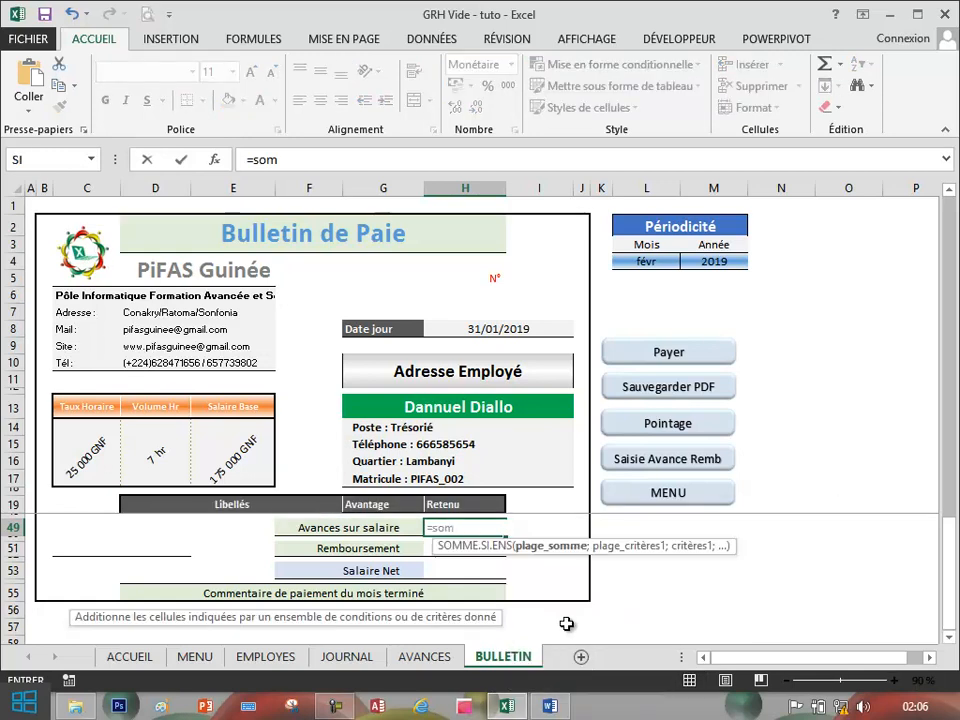
click(425, 656)
drag(428, 296, 431, 371)
text(;)
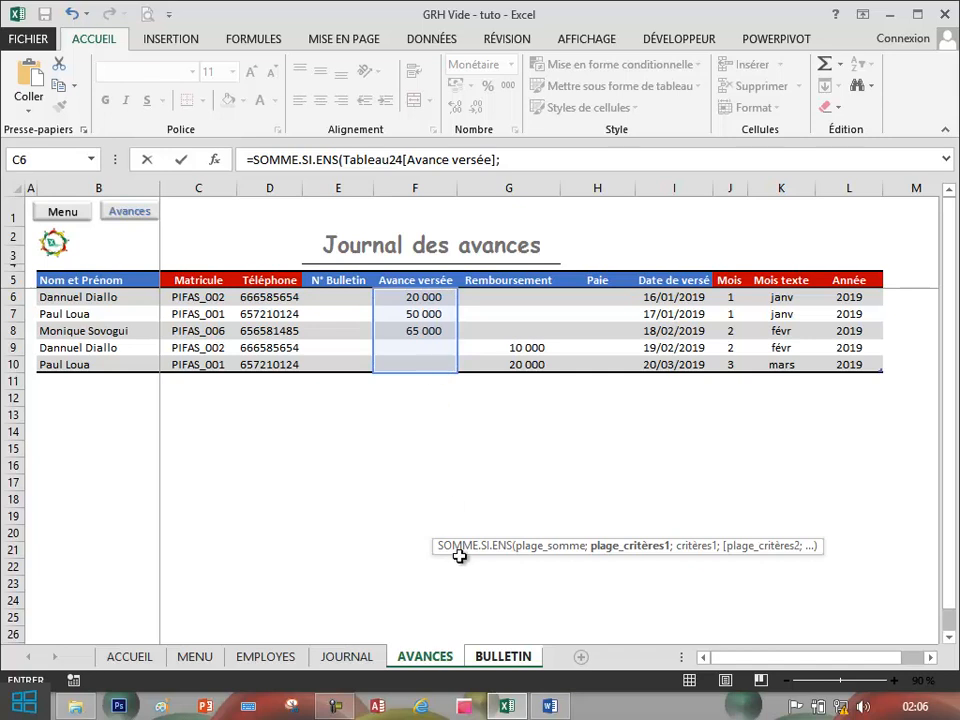
Add the first criterion to the H49 formula, matching the Nom et Prénom column with the employee name in G13 of BULLETIN
drag(101, 298, 101, 360)
text(;)
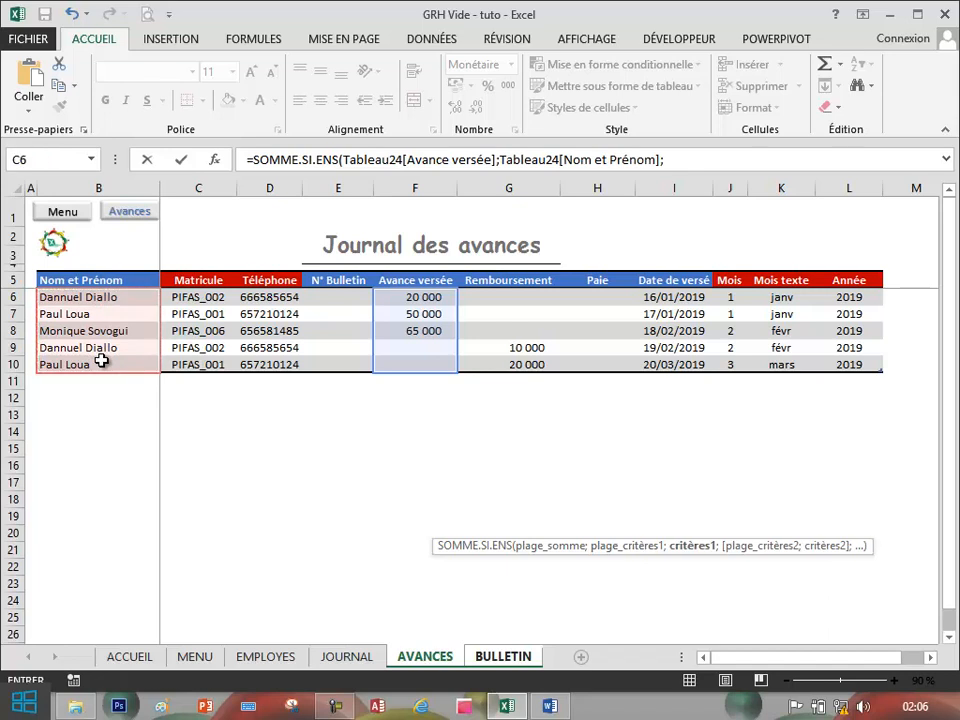
click(492, 657)
click(484, 407)
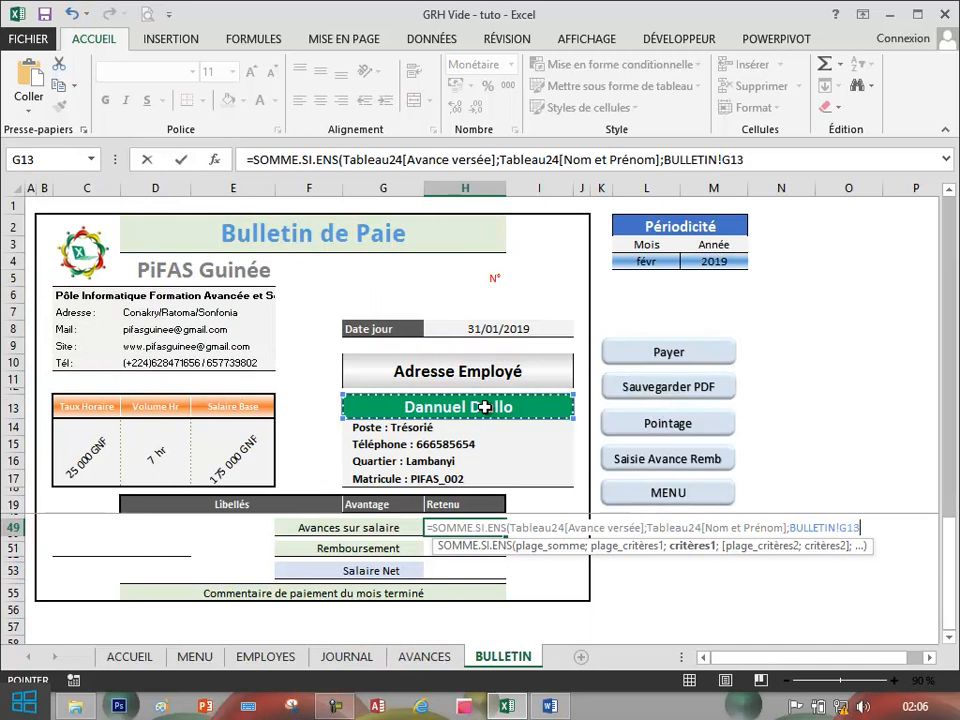
text(;)
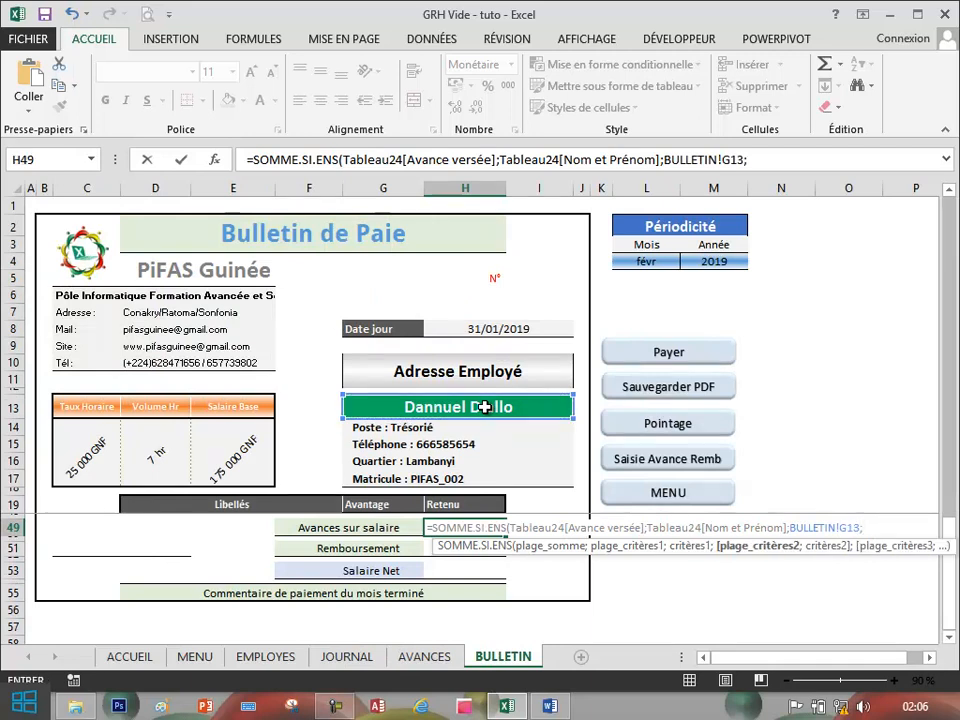
Add the month criterion to the H49 formula, matching Mois texte with L4 of BULLETIN, and return to AVANCES for the third criteria range
click(440, 660)
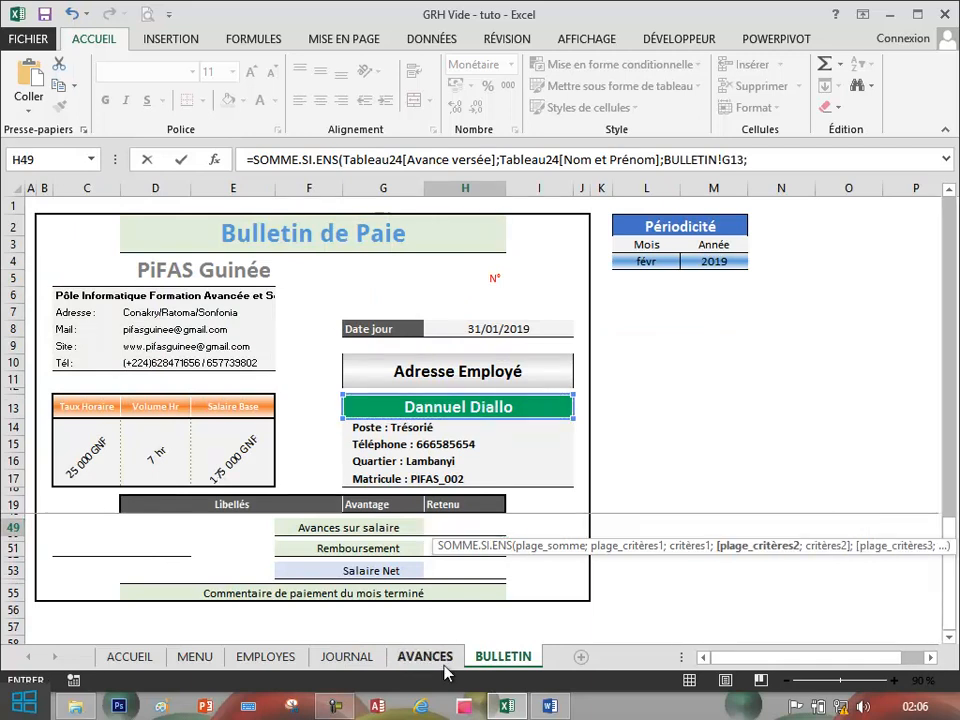
drag(785, 304, 784, 358)
text(;)
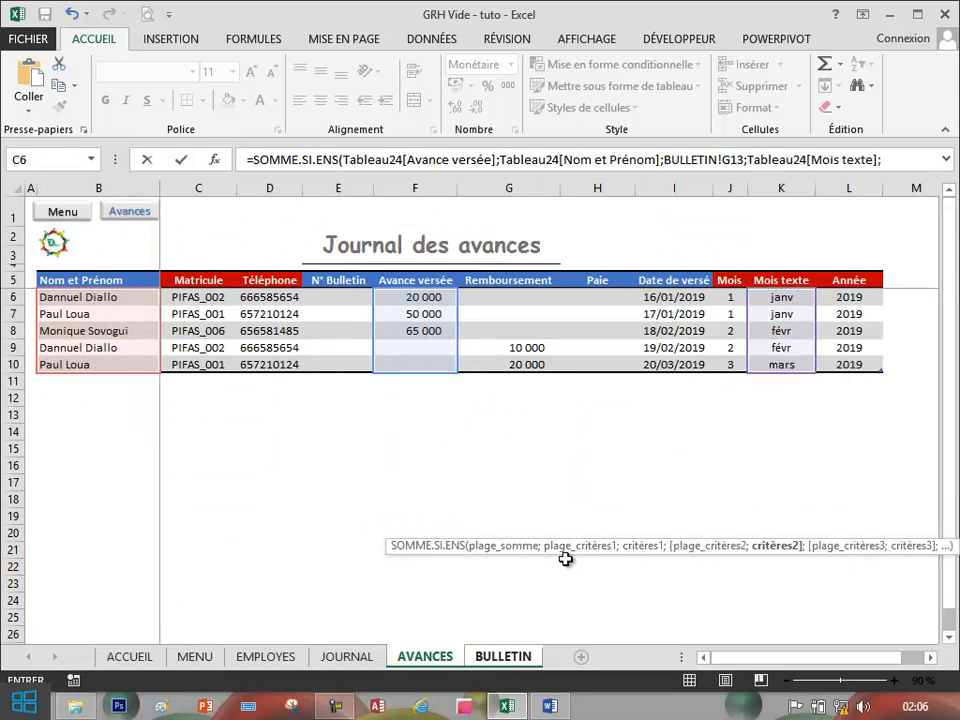
click(497, 657)
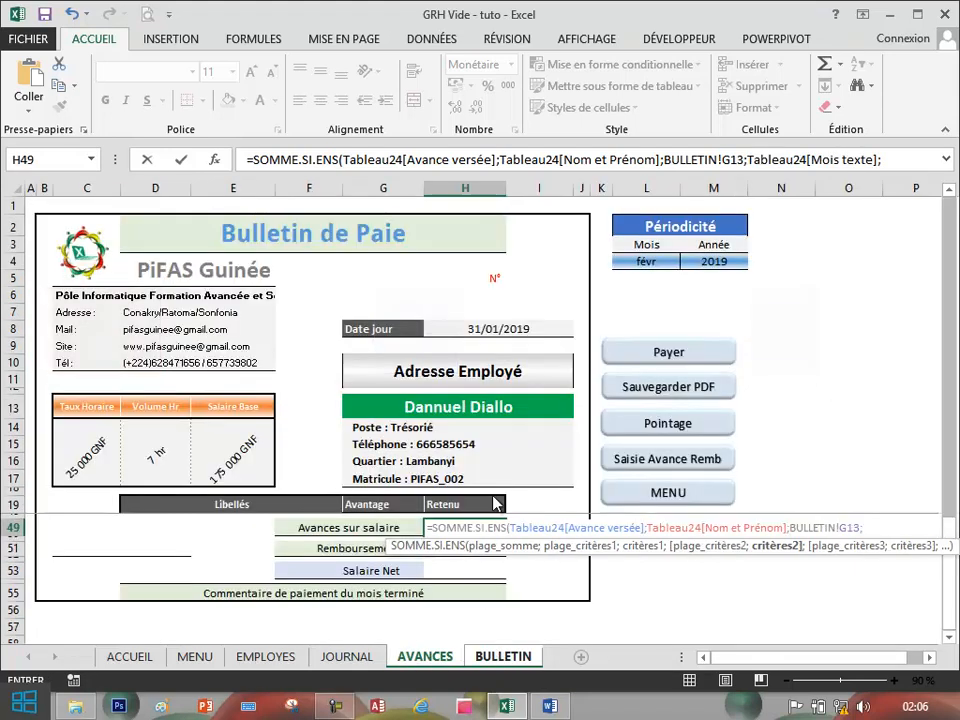
click(654, 262)
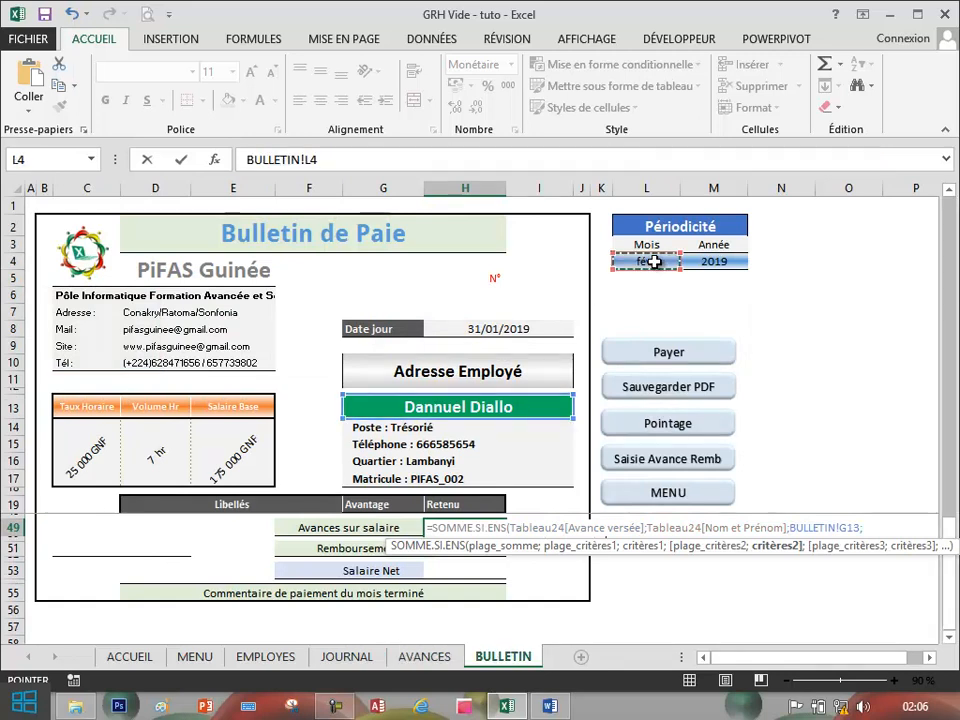
text(;)
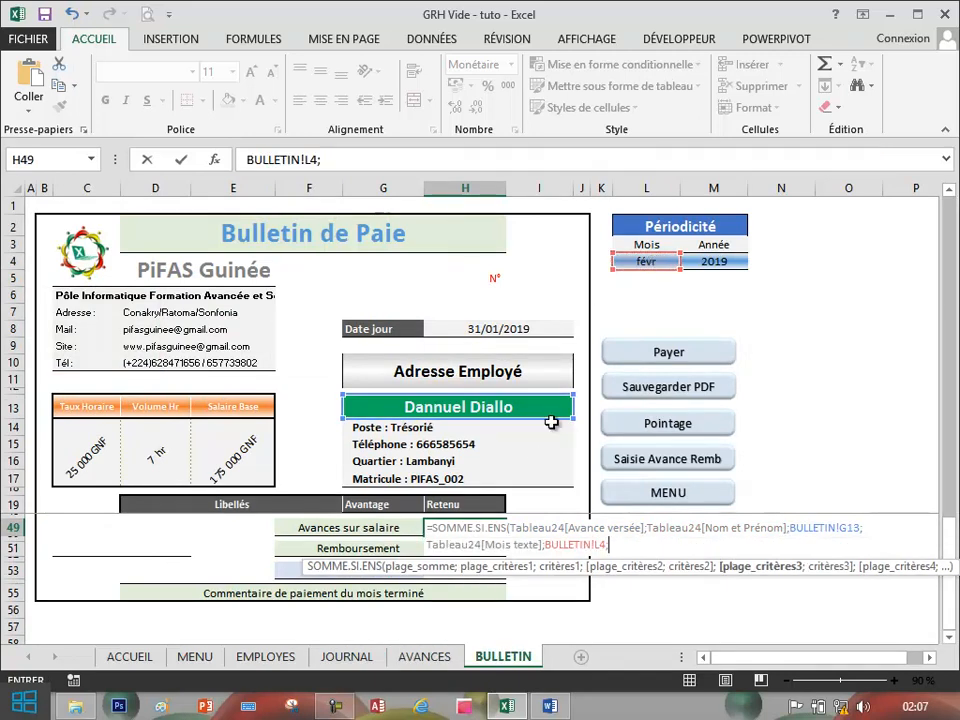
click(423, 657)
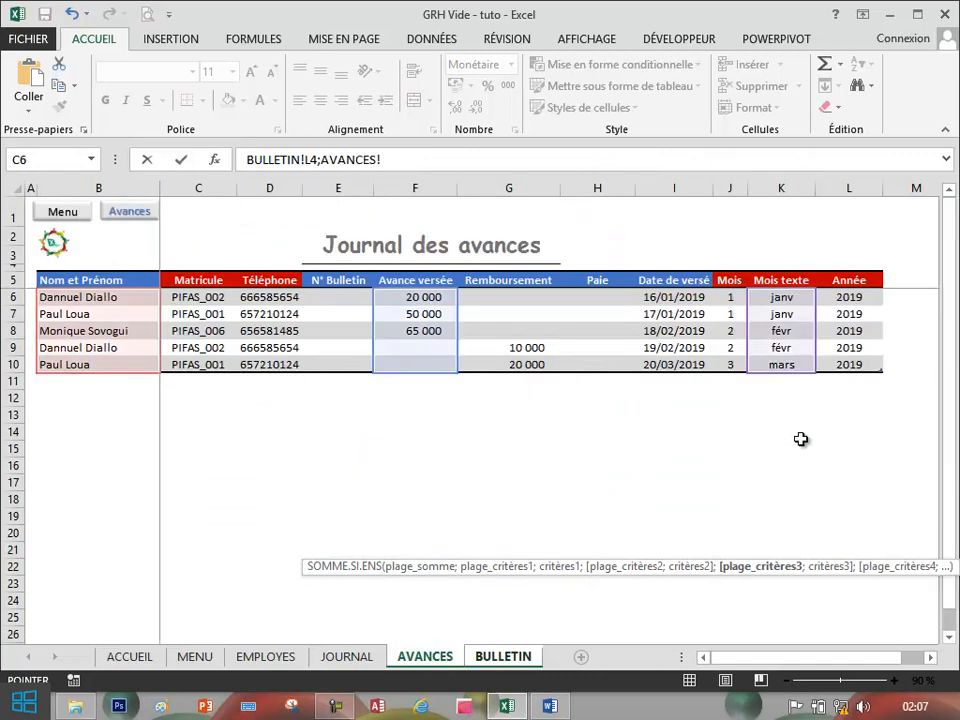
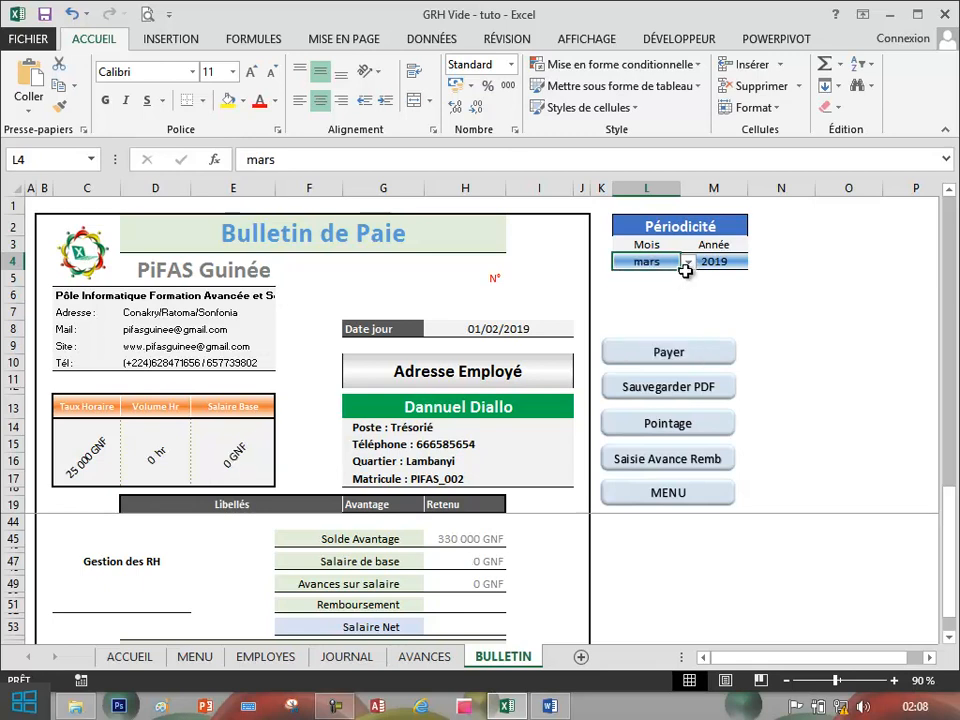
Test the Avances sur salaire result by setting the Périodicité month in L4 to janv
click(688, 262)
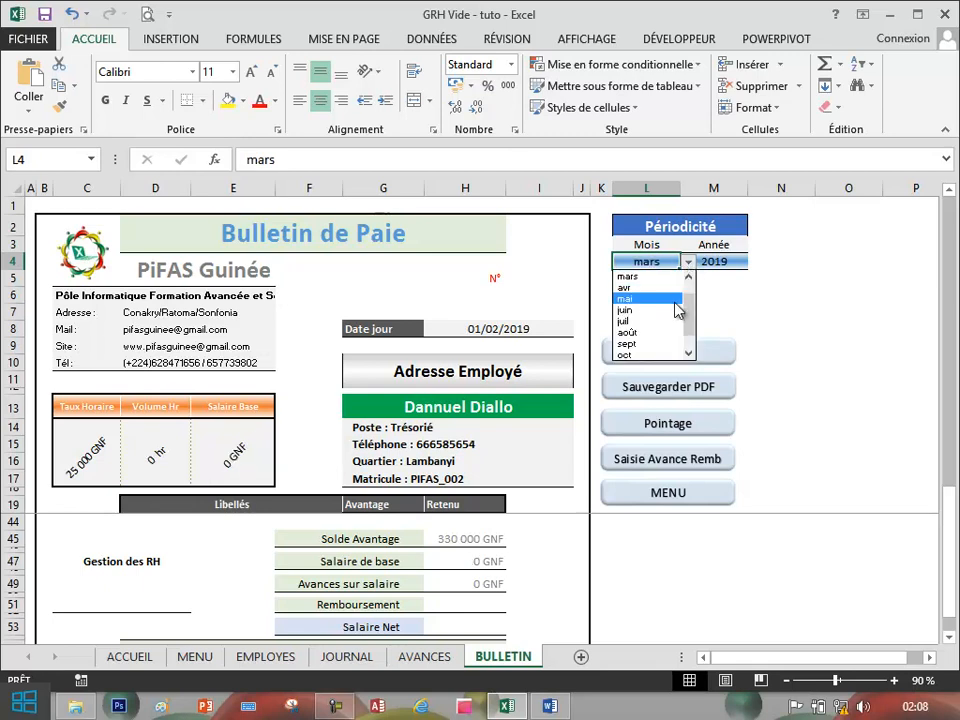
click(689, 278)
click(689, 278)
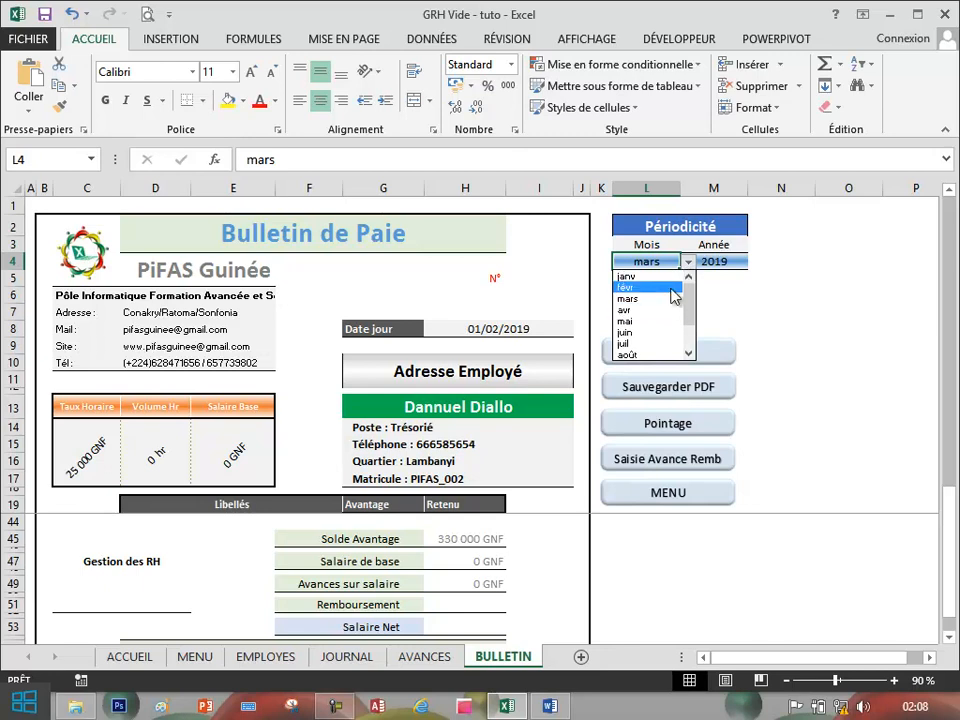
click(669, 277)
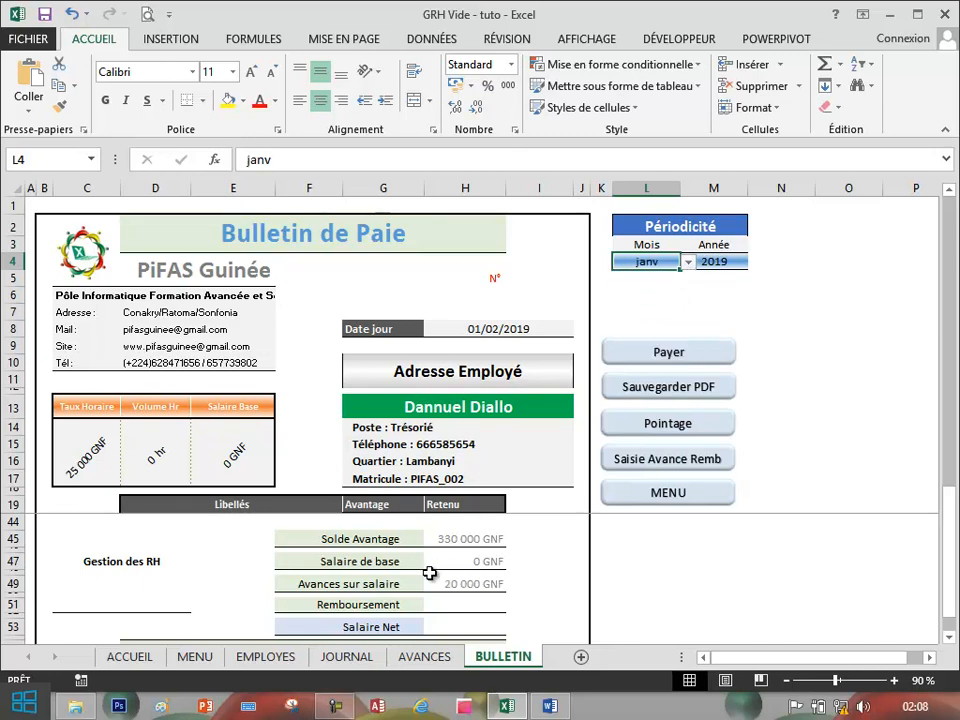
Copy the complete SOMME.SI.ENS formula text from the Avances sur salaire cell (H49)
click(476, 606)
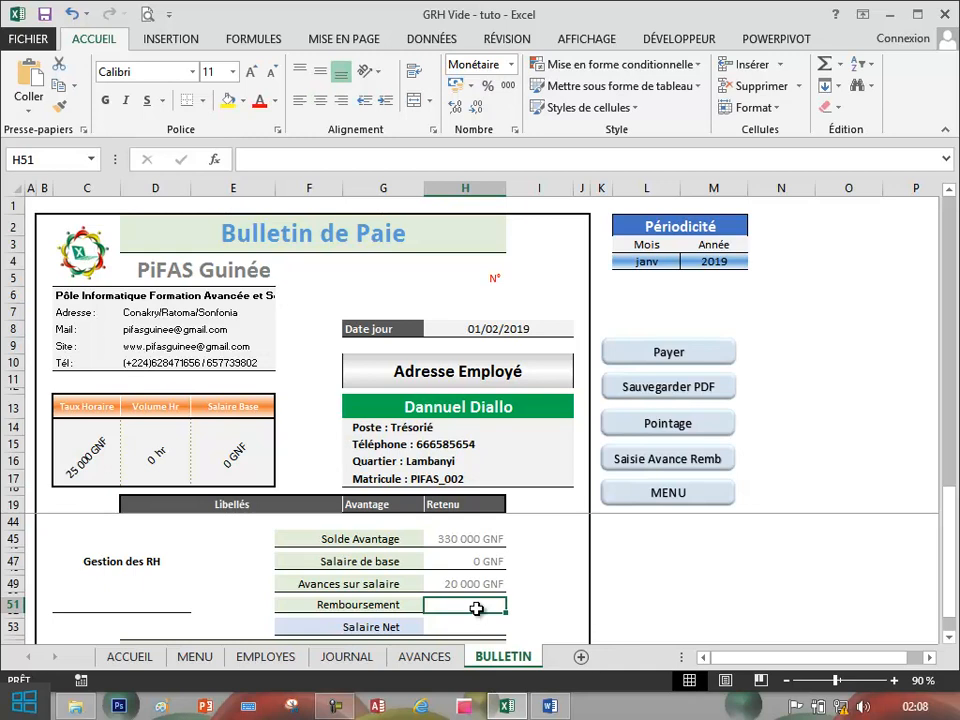
click(468, 584)
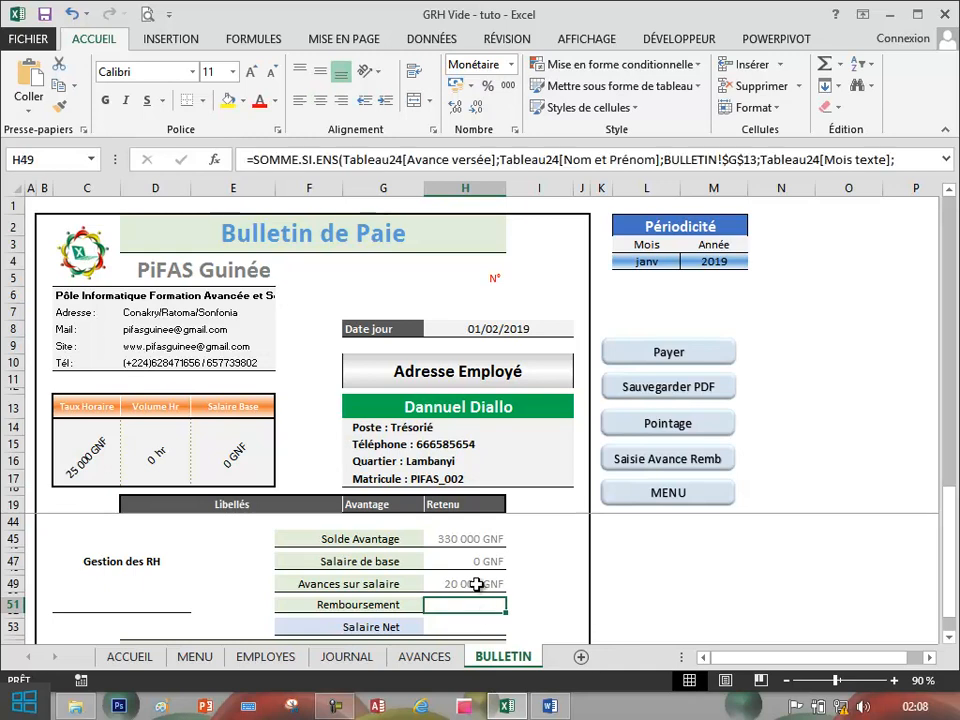
click(946, 160)
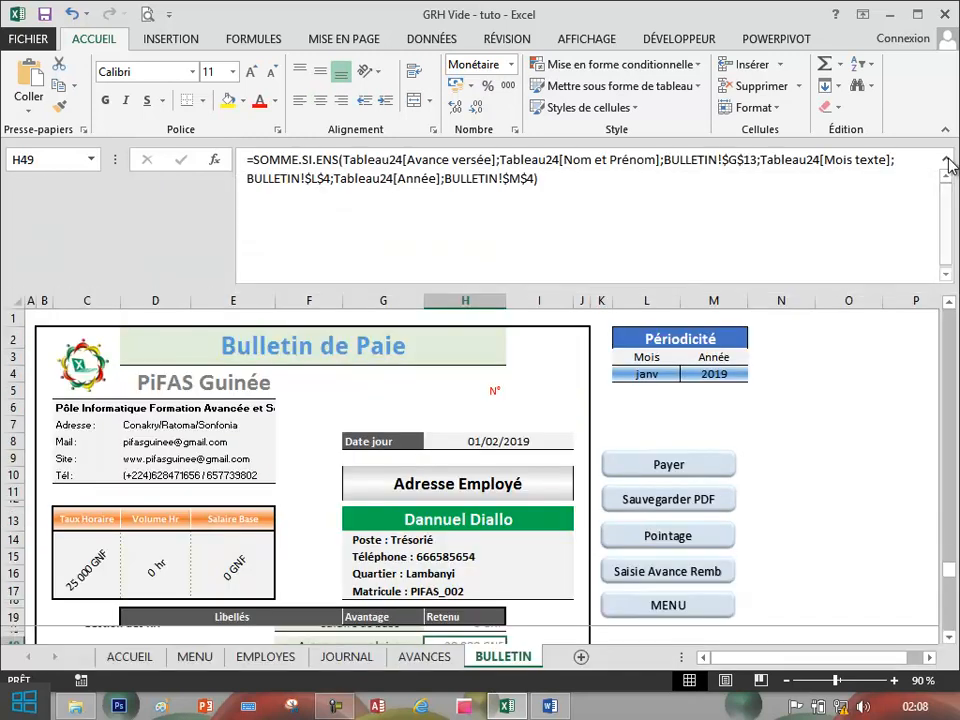
click(550, 178)
shift+click(253, 159)
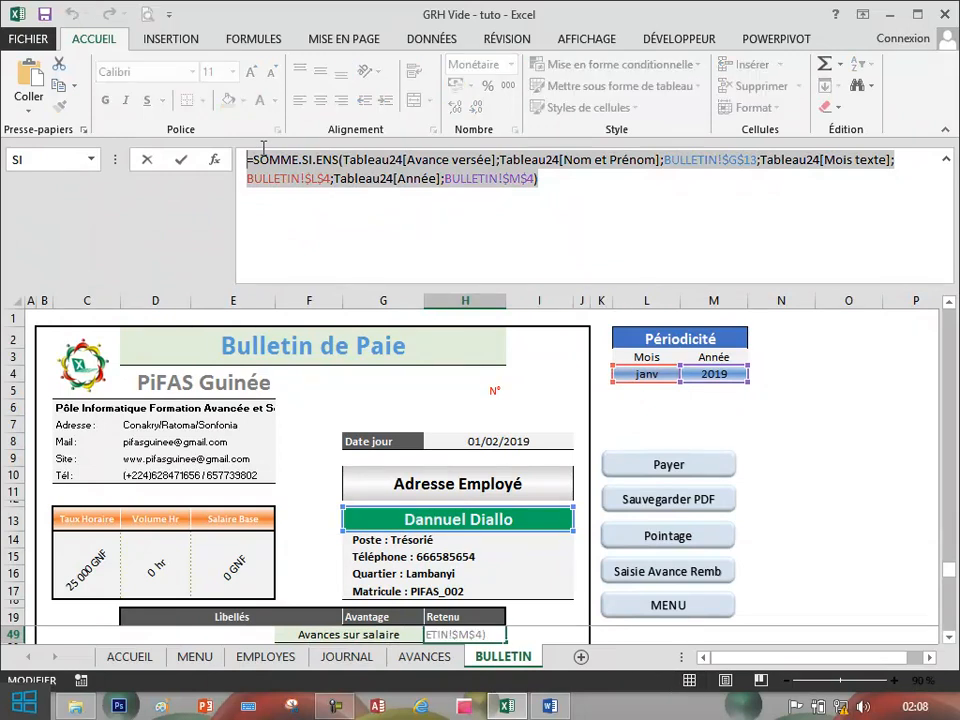
key(Return)
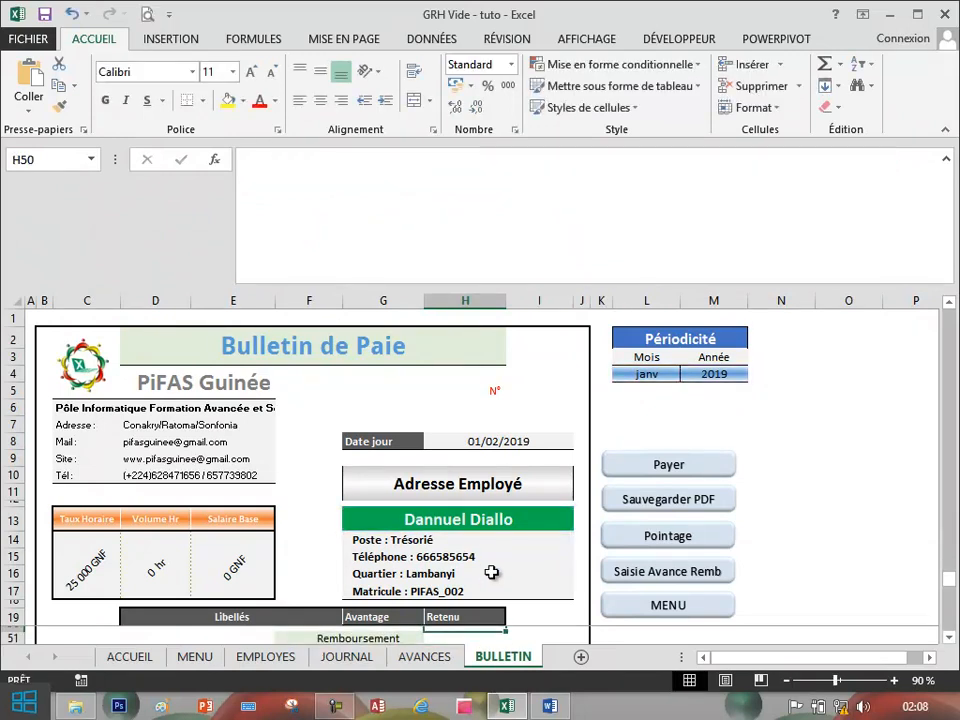
Paste the copied SOMME.SI.ENS formula into the Remboursement cell (H51)
scroll(492, 572, down, 3)
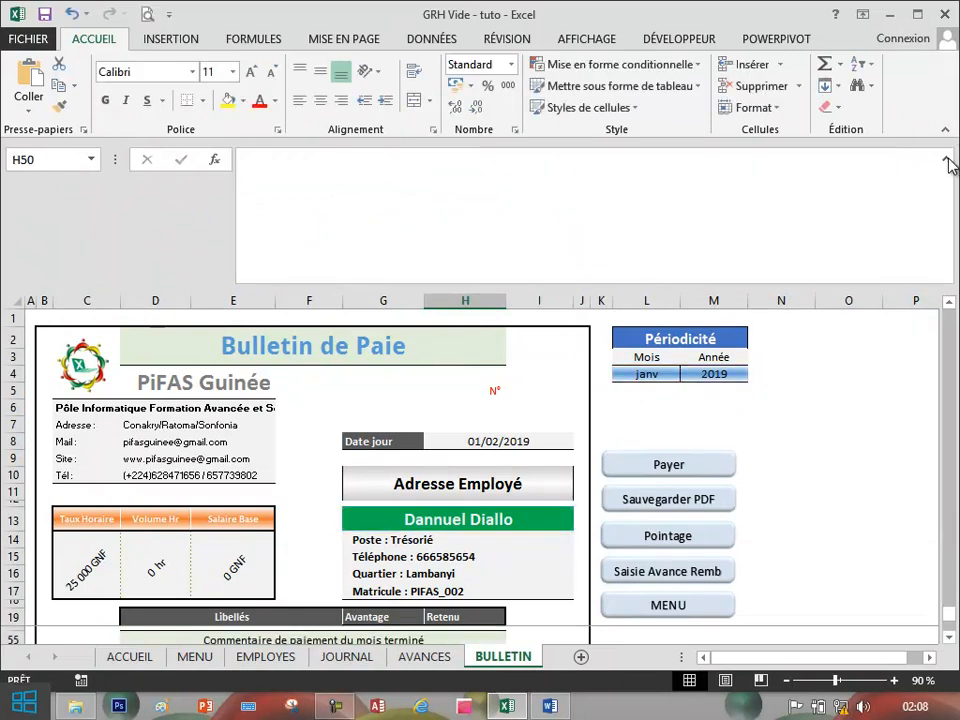
click(947, 160)
scroll(518, 454, up, 1)
click(520, 487)
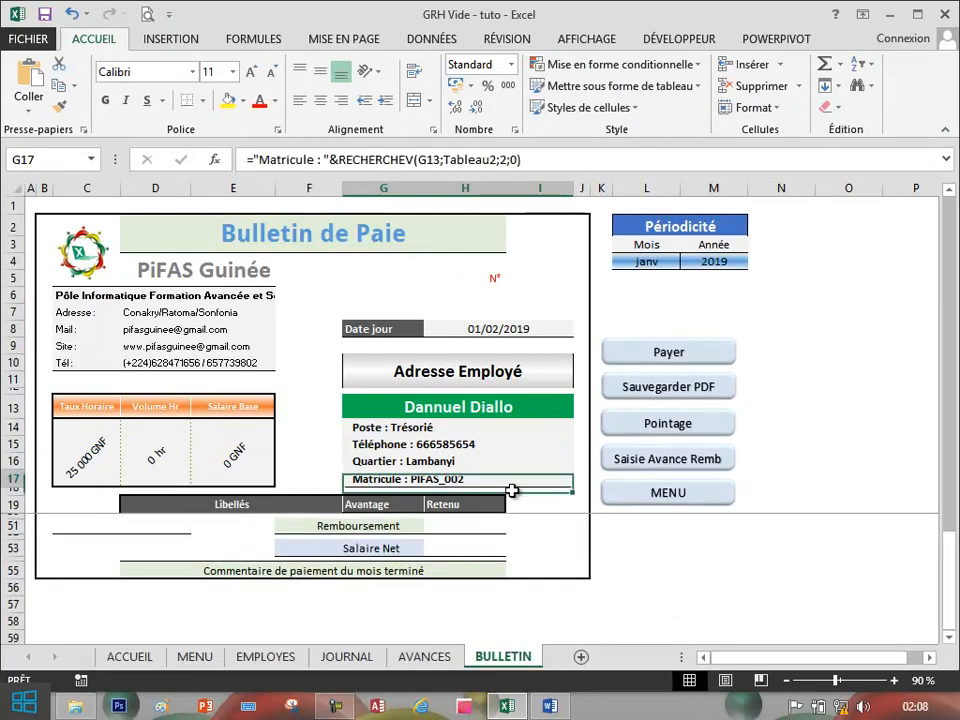
click(468, 527)
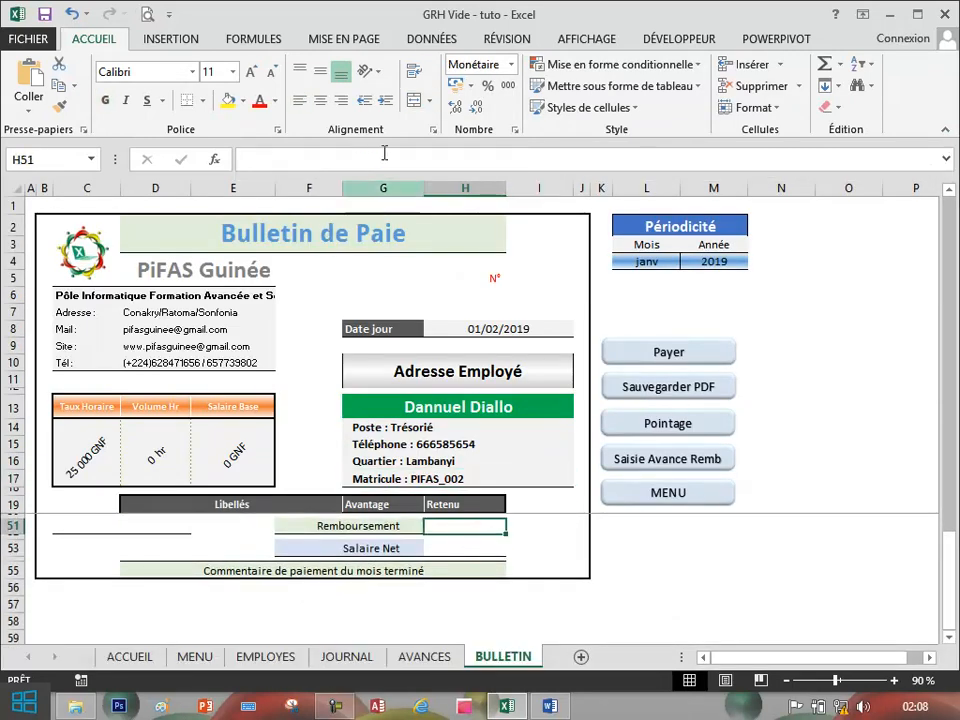
key(ctrl+v)
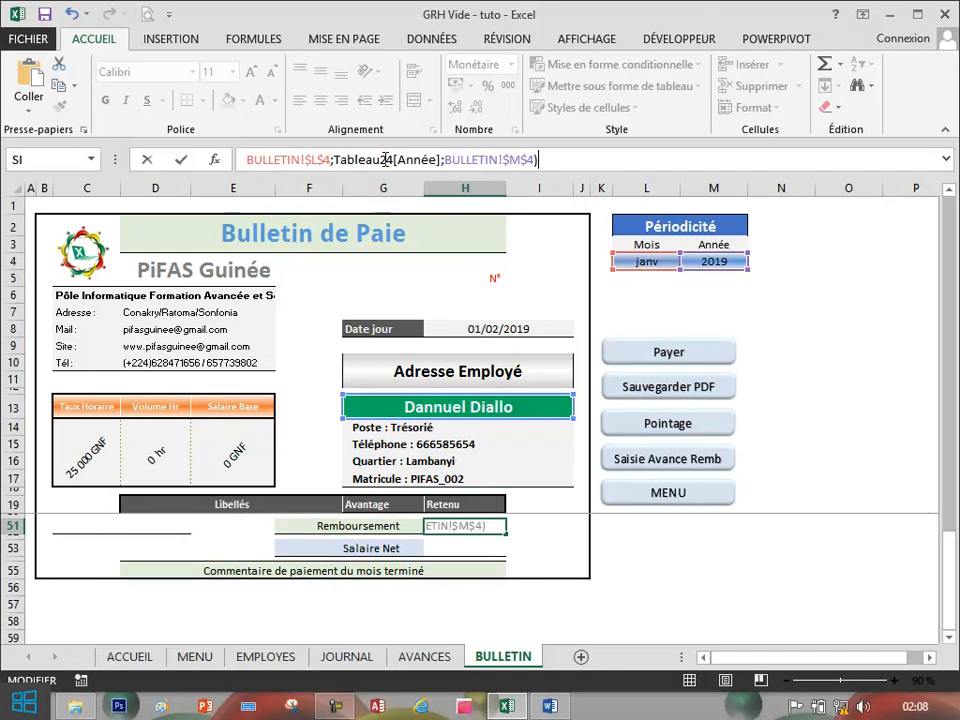
Replace the Avance versée sum column with Remboursement in the H51 formula and validate it
click(946, 160)
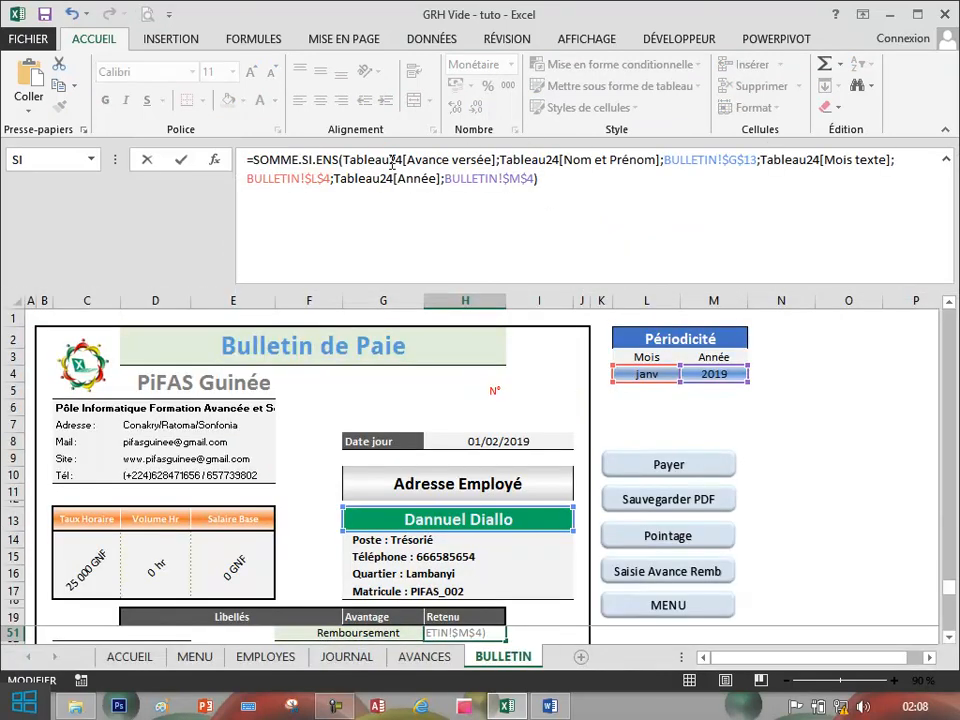
drag(493, 159, 409, 165)
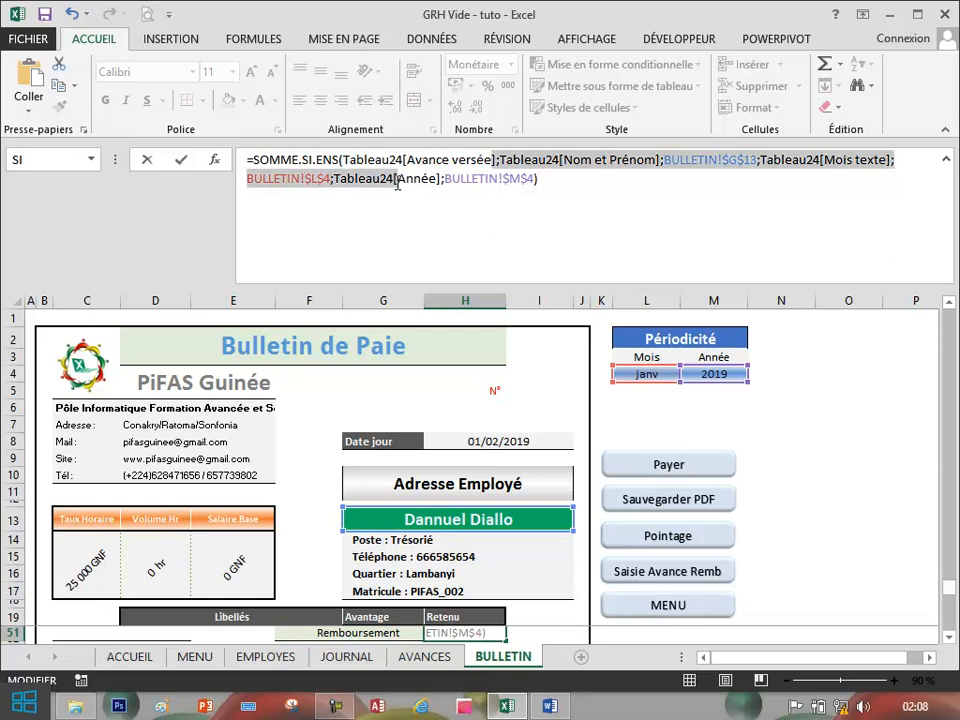
text(re)
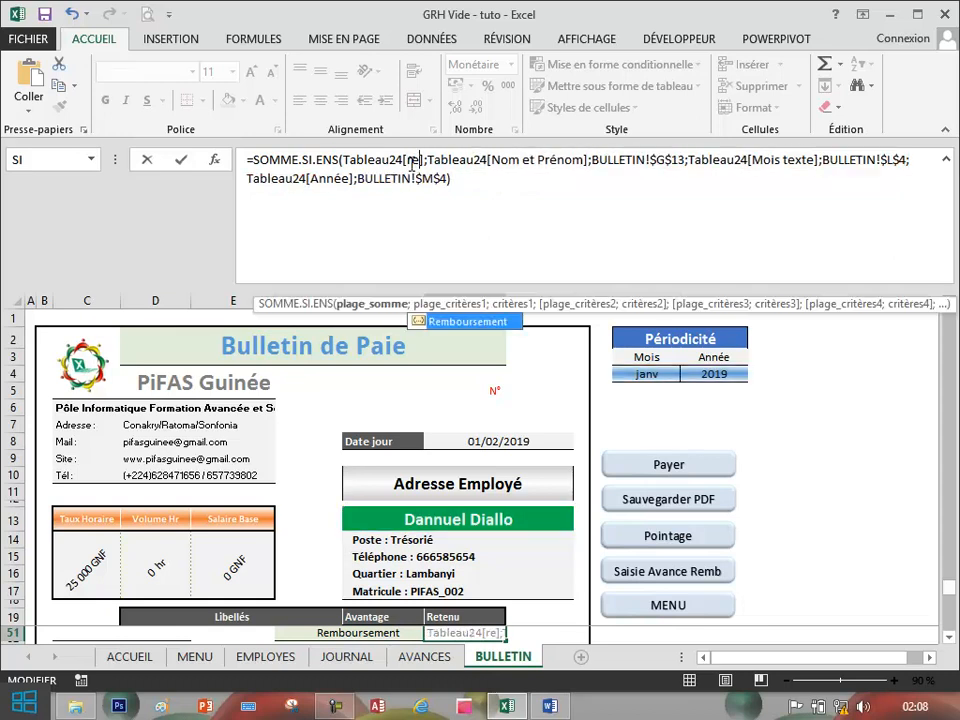
key(Tab)
key(Return)
click(947, 160)
scroll(598, 406, up, 3)
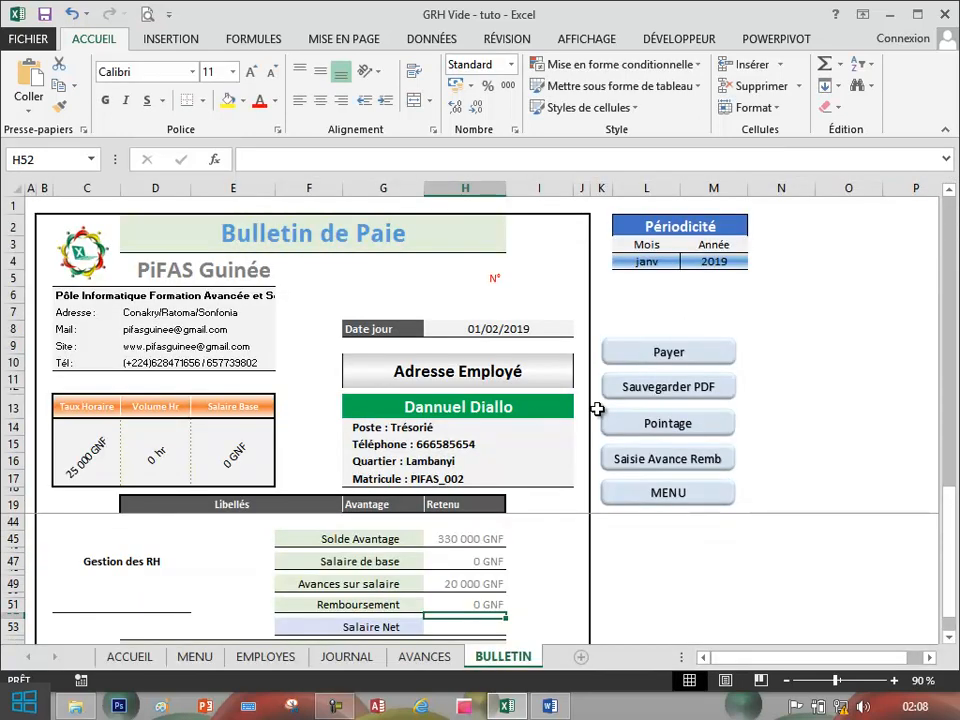
Test the Remboursement result by switching the Périodicité month in L4 to mars and to févr
click(497, 626)
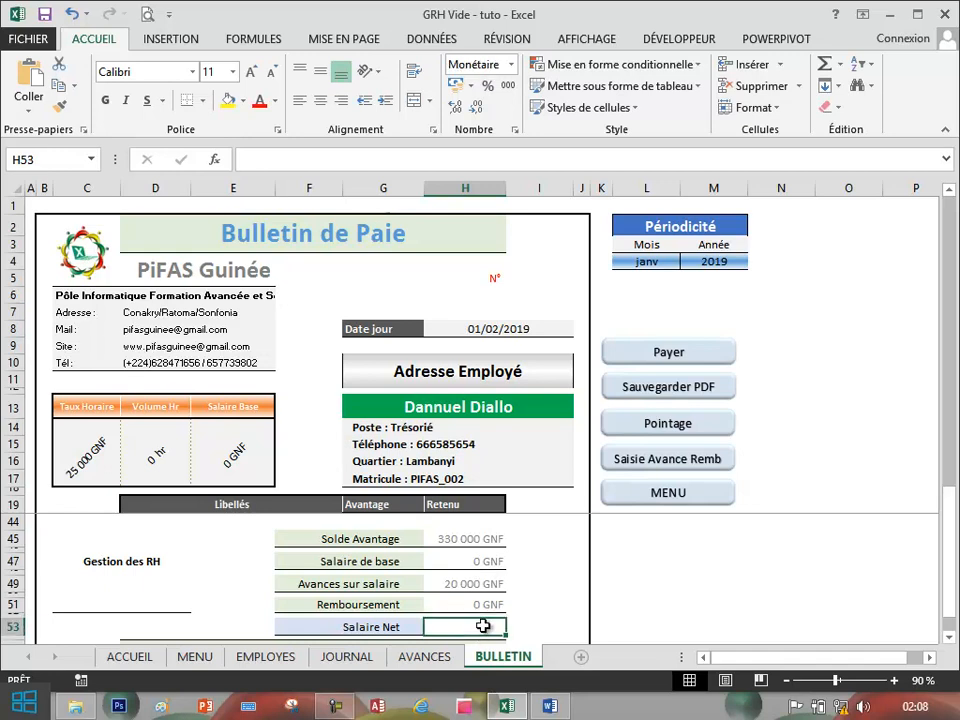
click(670, 261)
click(688, 261)
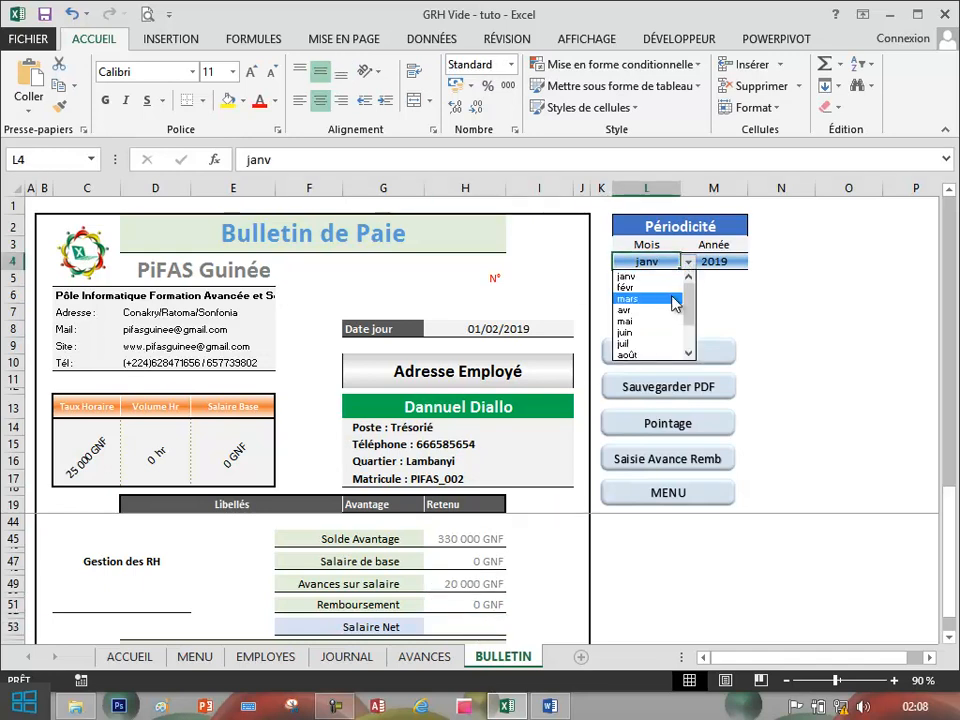
click(658, 299)
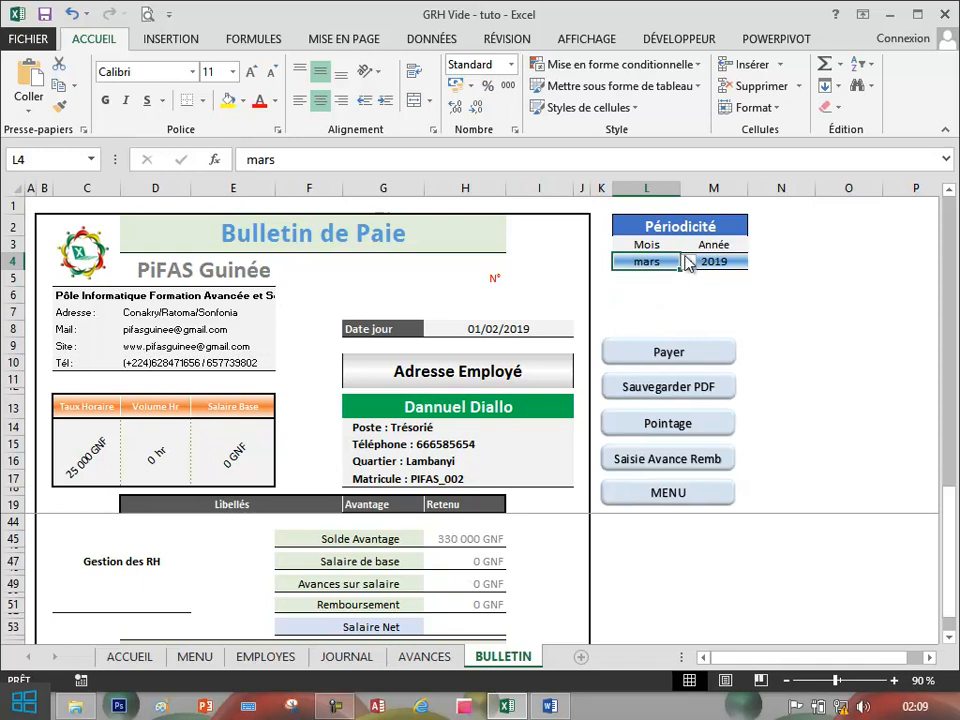
click(688, 261)
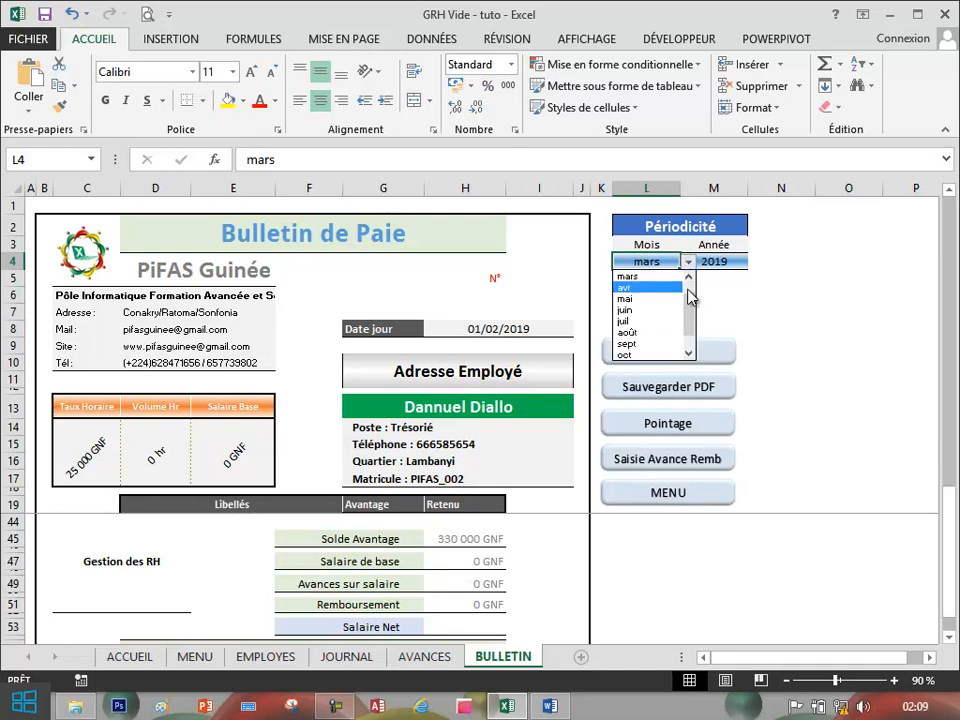
scroll(689, 291, up, 1)
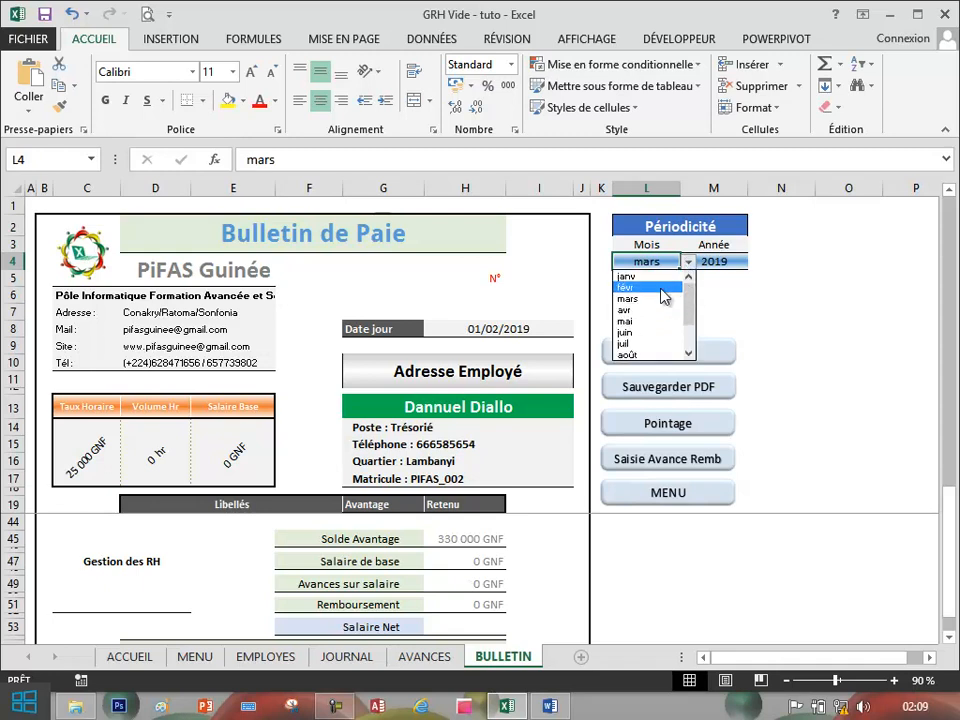
click(660, 288)
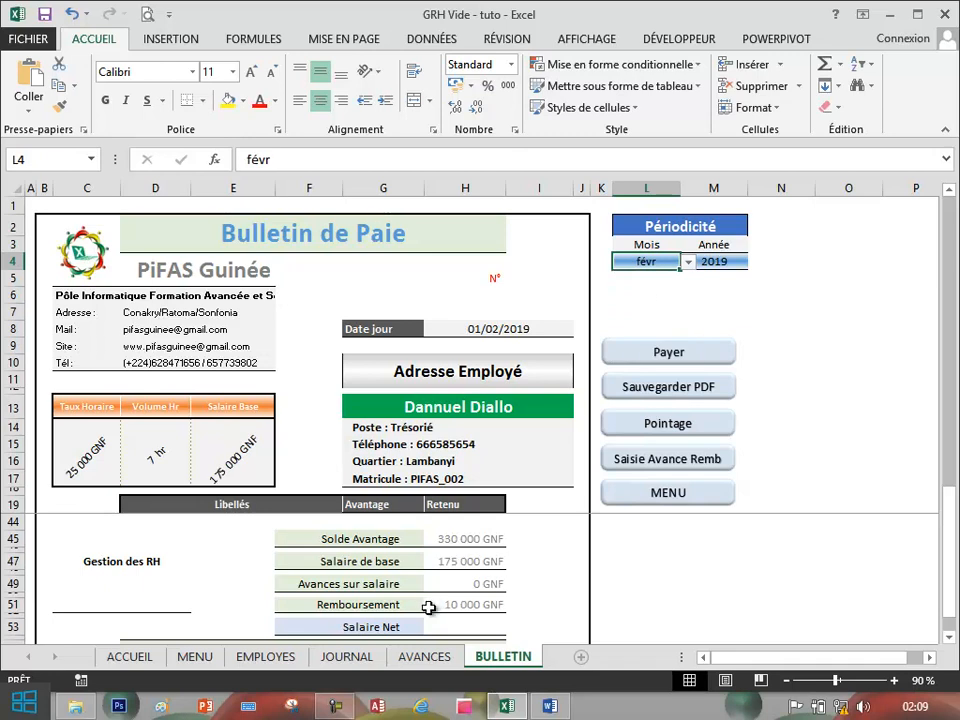
Calculate the Salaire Net in H53 with the formula =H45+H47-H49+H51
click(457, 624)
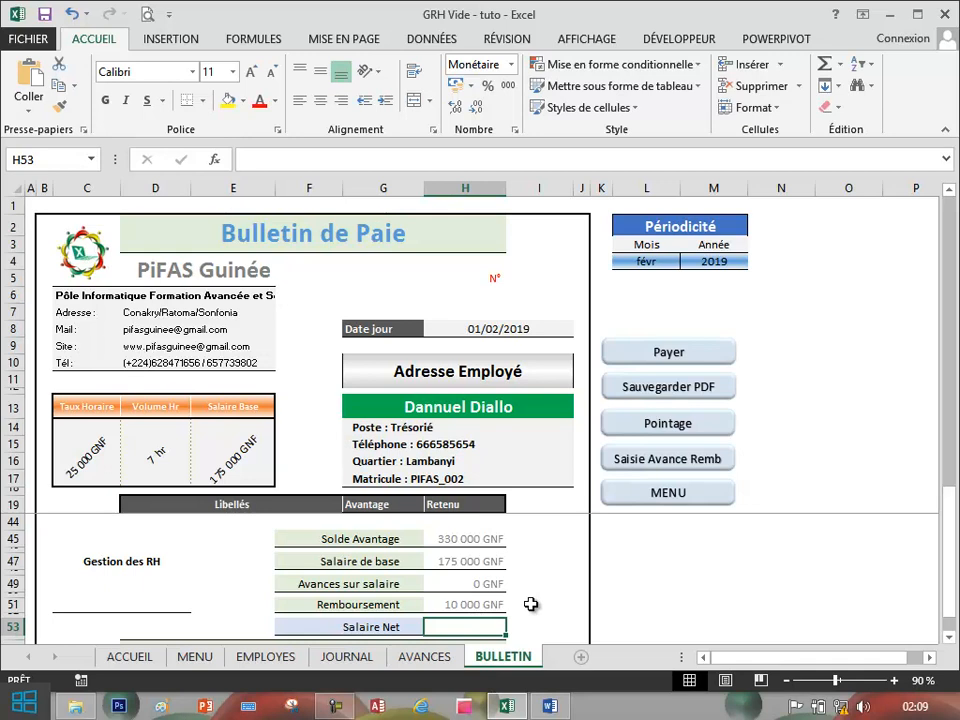
text(=)
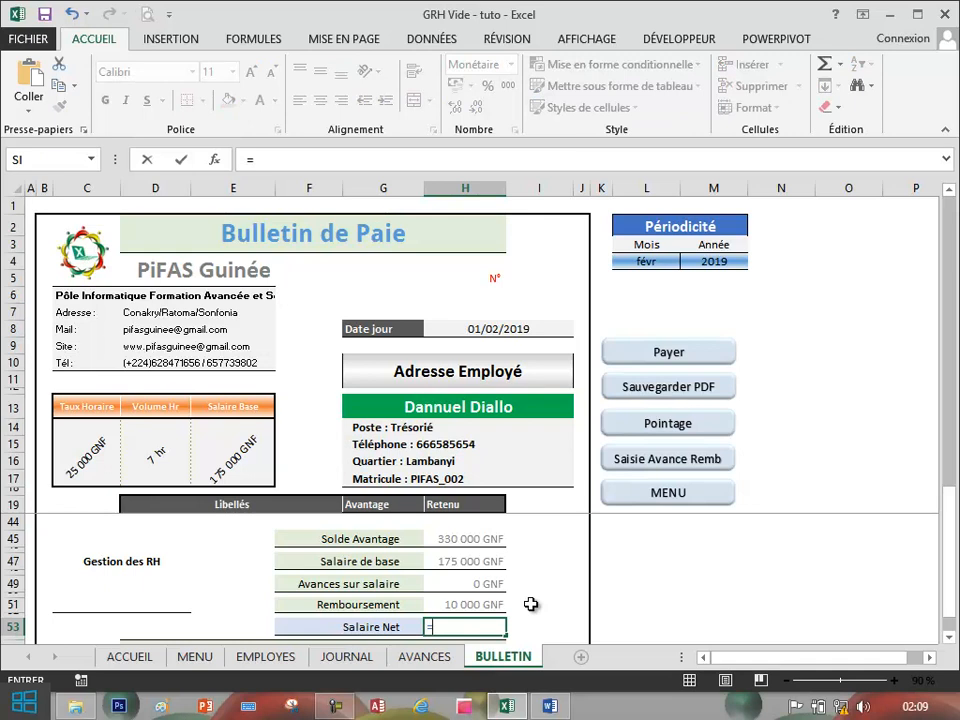
click(471, 540)
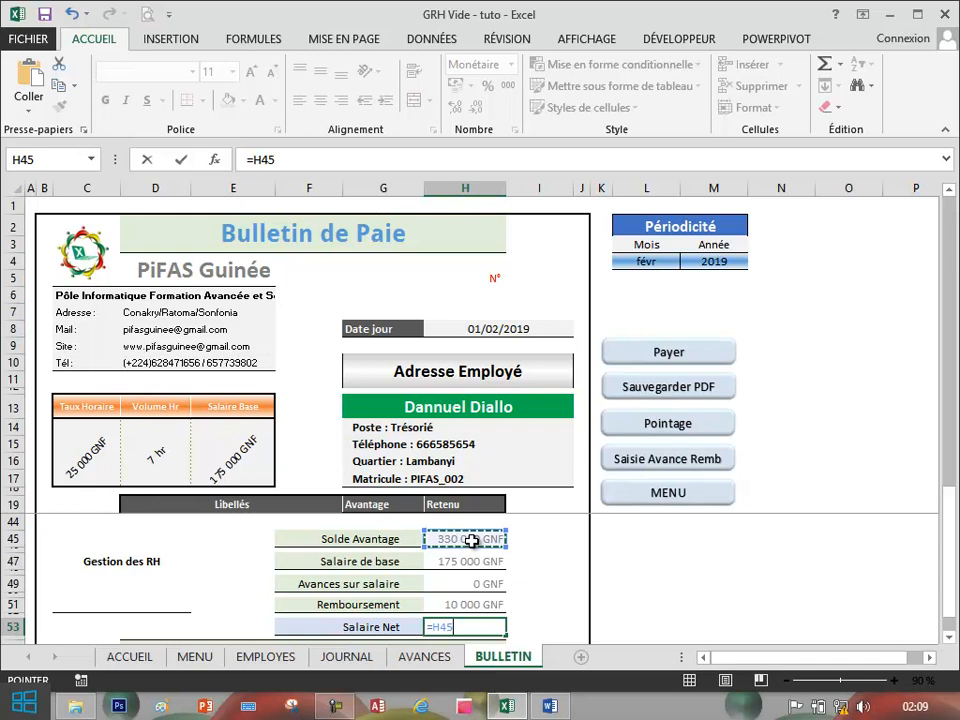
text(+)
click(473, 559)
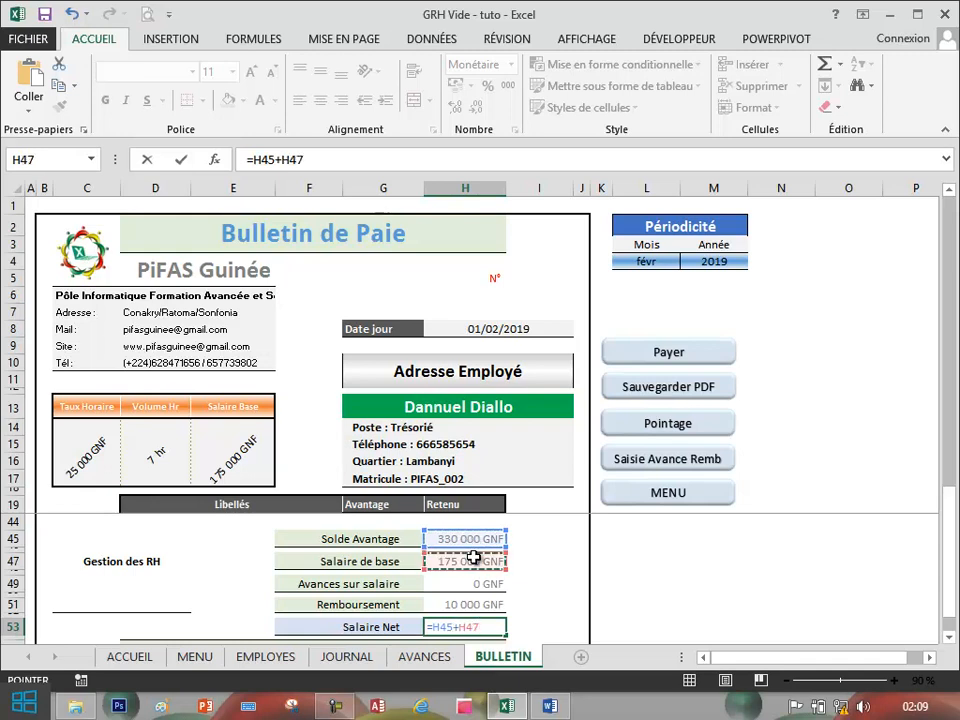
text(-)
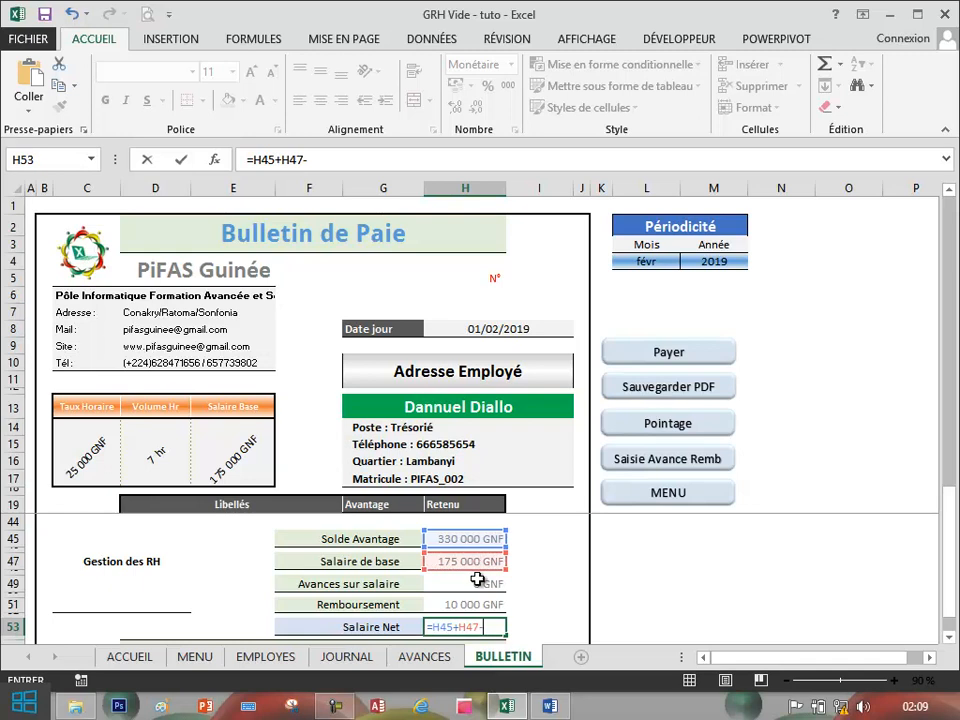
click(478, 582)
text(+)
click(482, 604)
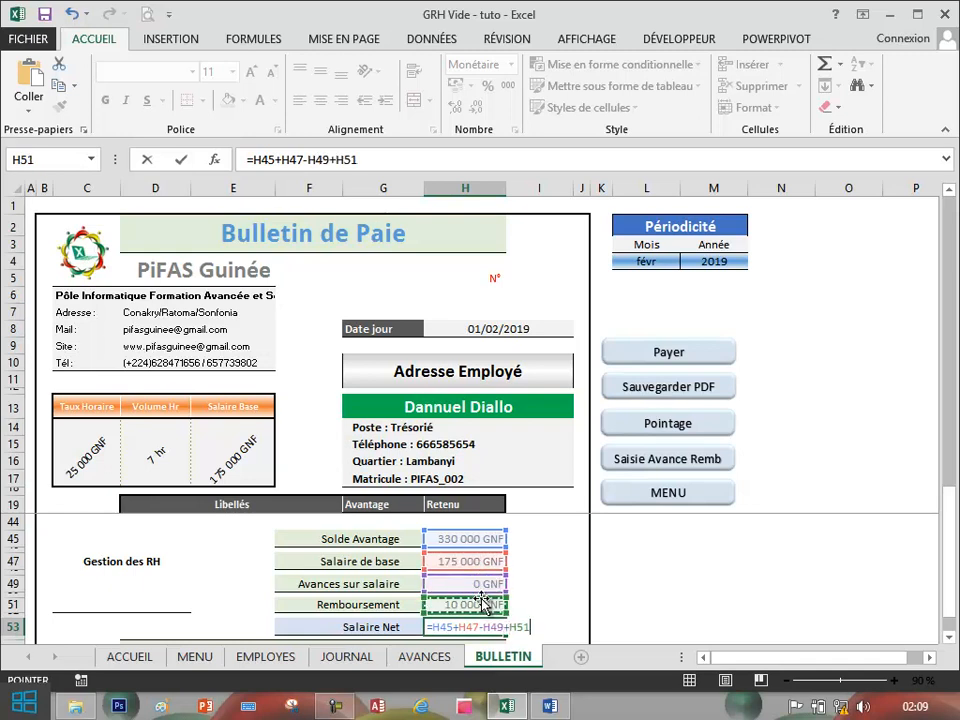
key(Return)
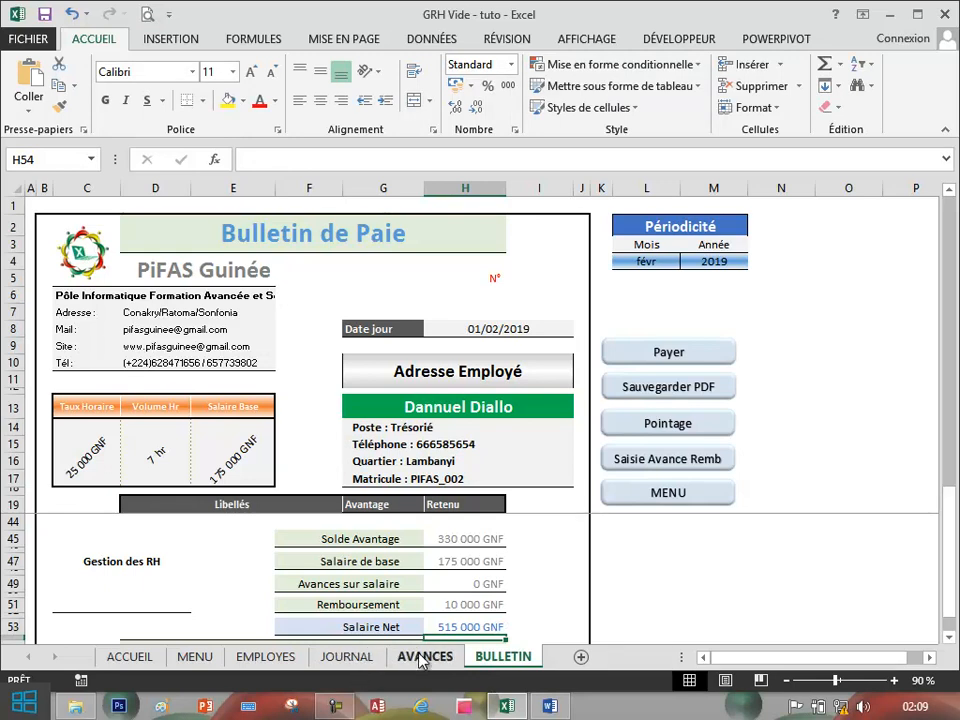
Check the payslip employee's févr Salaire net in AC8 of the EMPLOYES sheet's monthly financial report
click(266, 659)
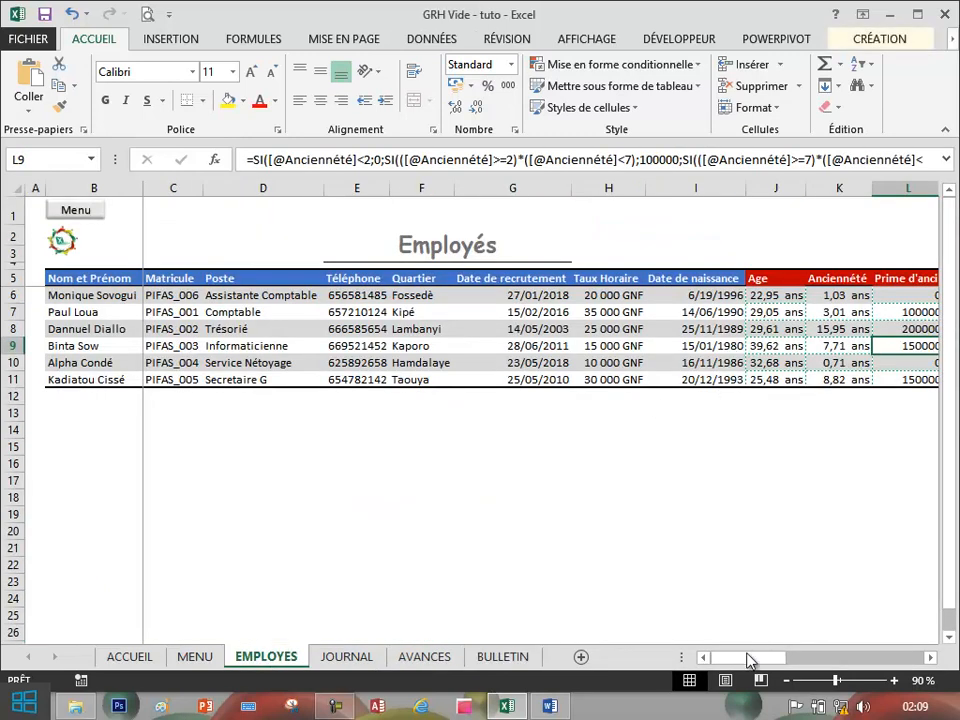
drag(775, 657, 943, 640)
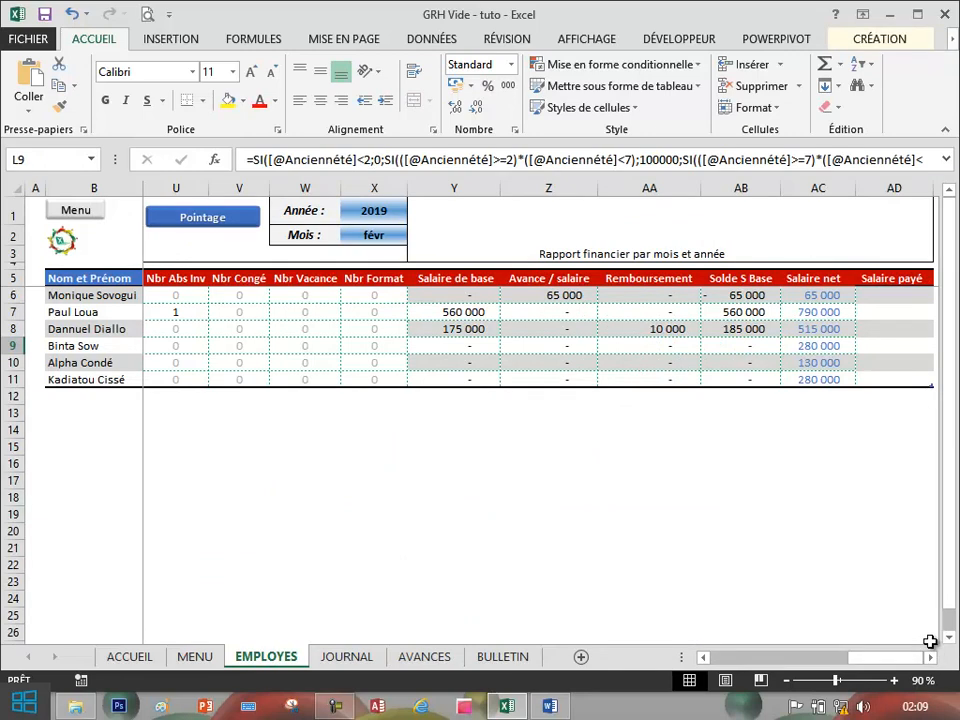
click(823, 328)
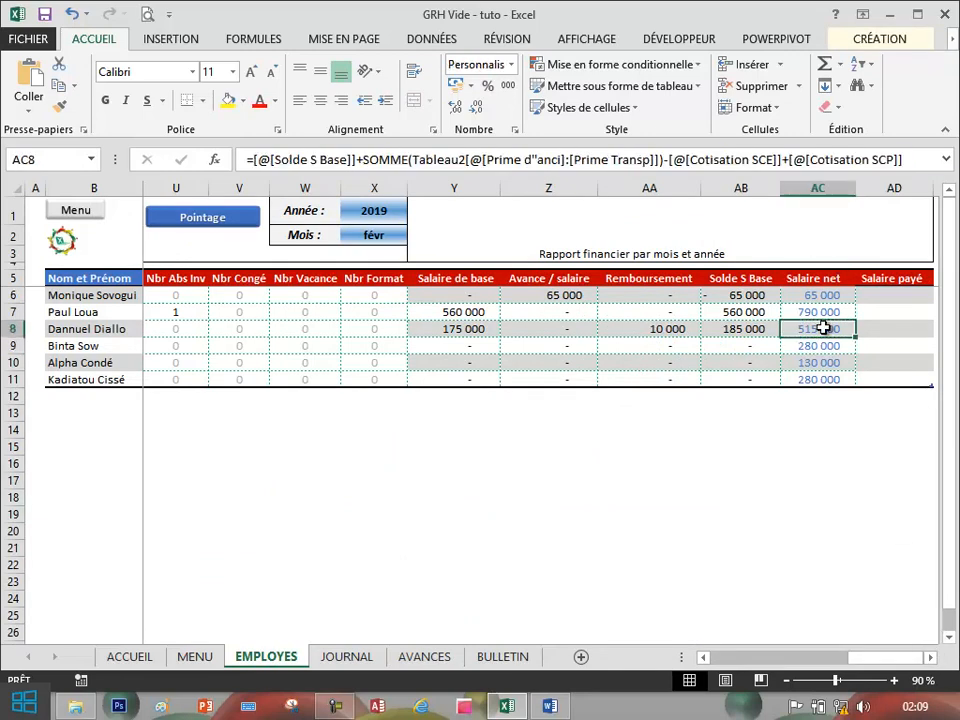
click(378, 233)
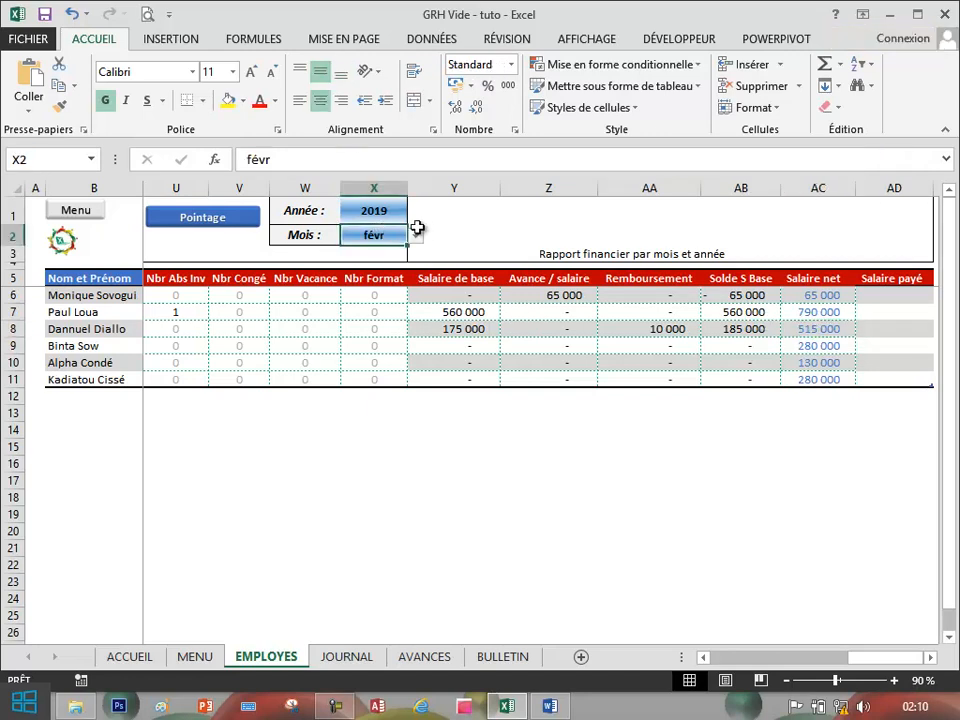
click(416, 238)
click(416, 238)
click(416, 238)
click(416, 238)
Set the Périodicité month in L4 of the BULLETIN sheet to mars
click(514, 664)
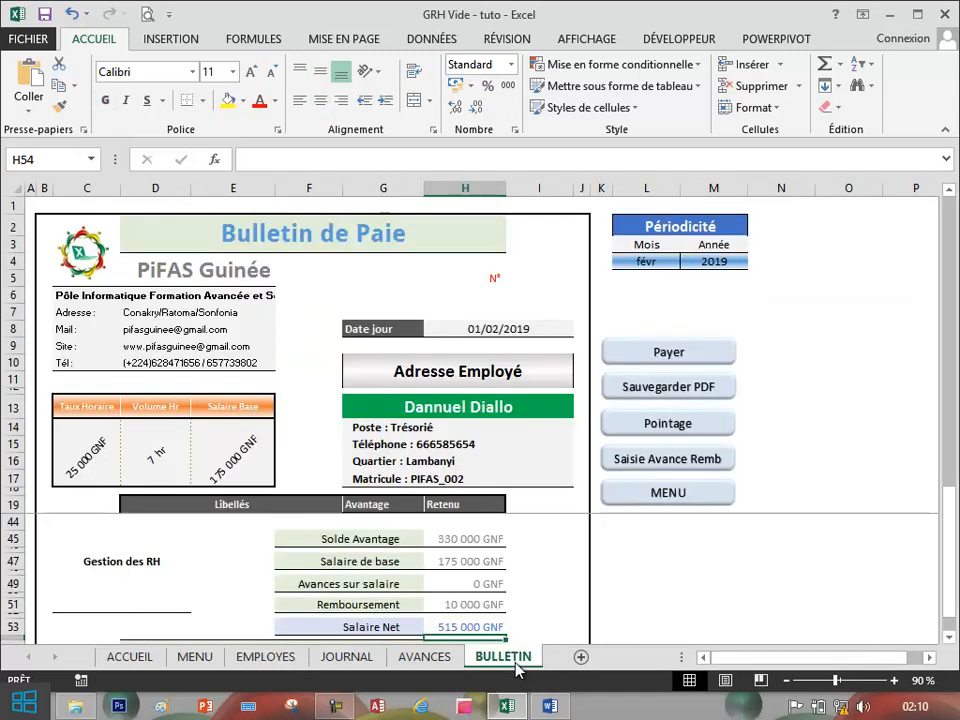
click(471, 627)
click(655, 262)
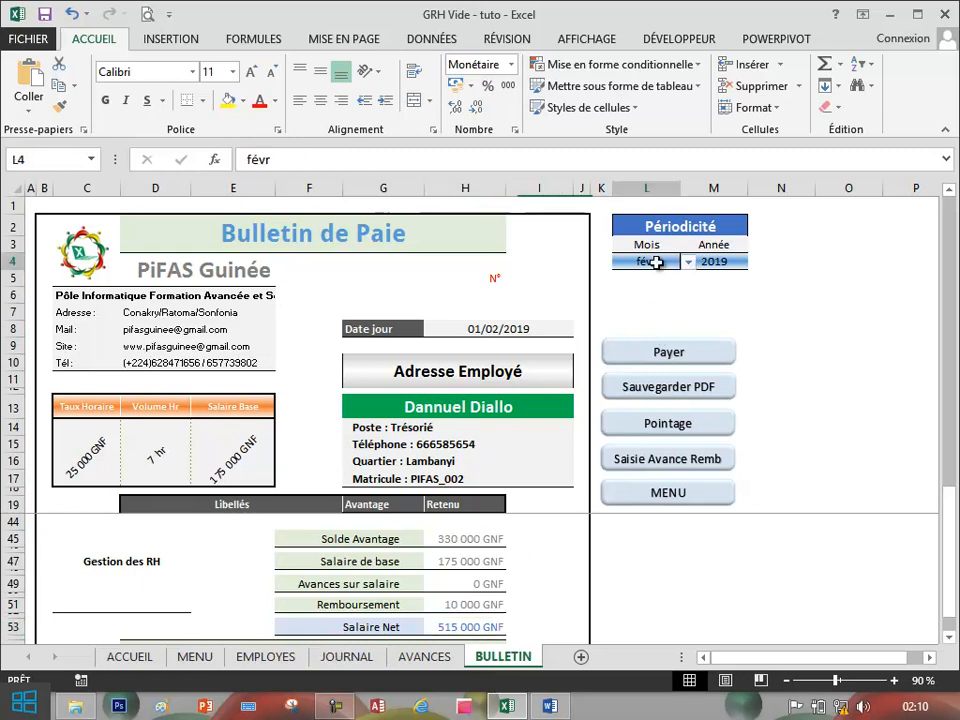
click(688, 262)
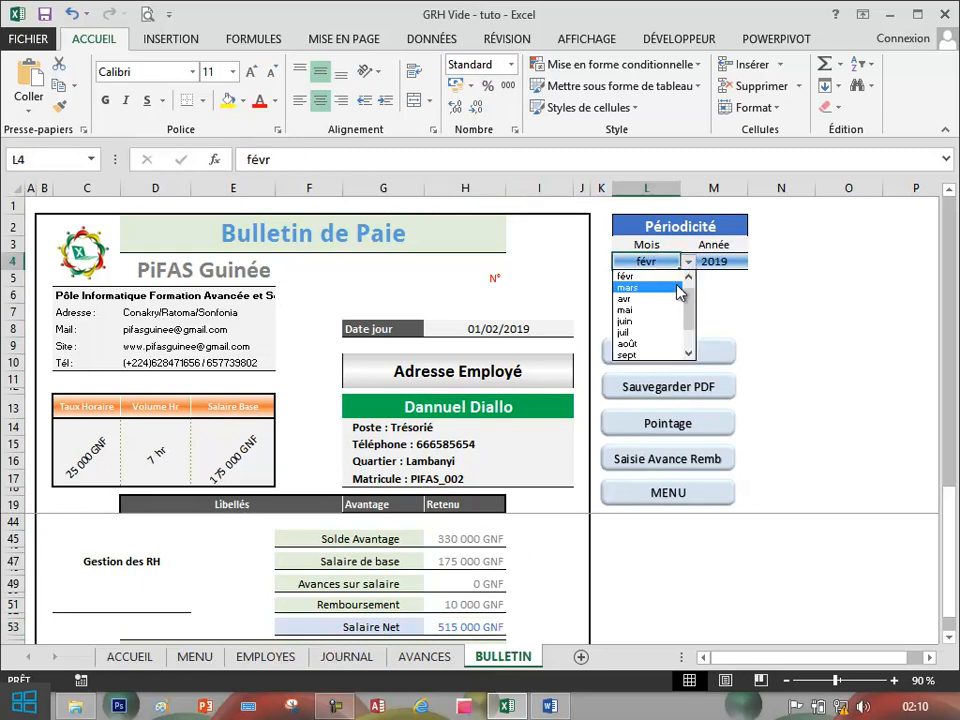
click(679, 289)
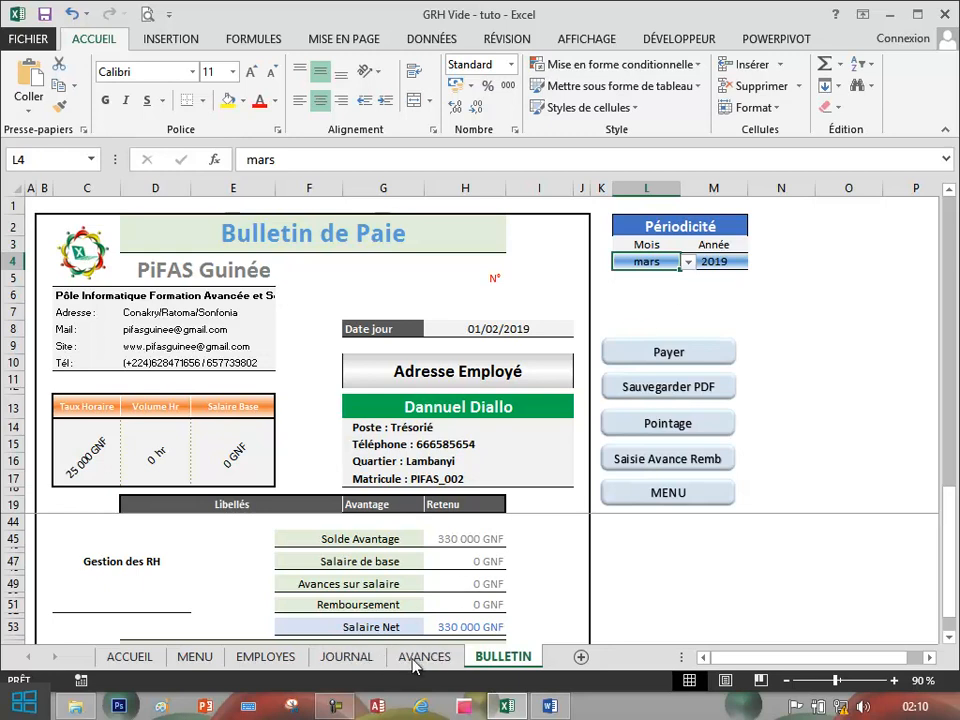
Set the Mois in X2 of the EMPLOYES sheet to mars and check the payslip employee's Salaire net in AC8
click(268, 662)
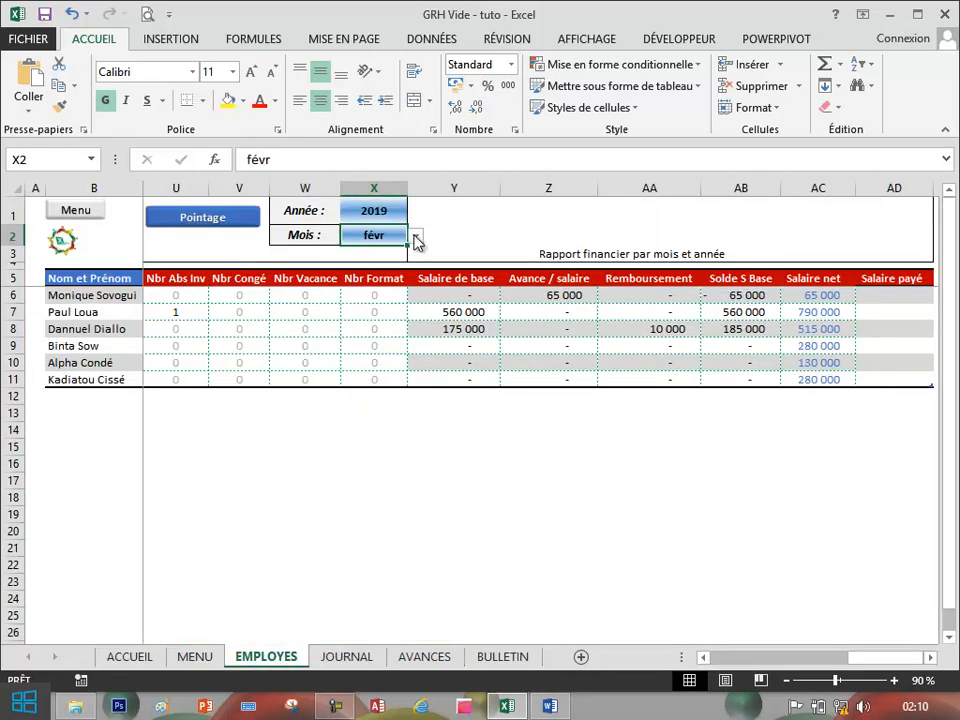
click(415, 238)
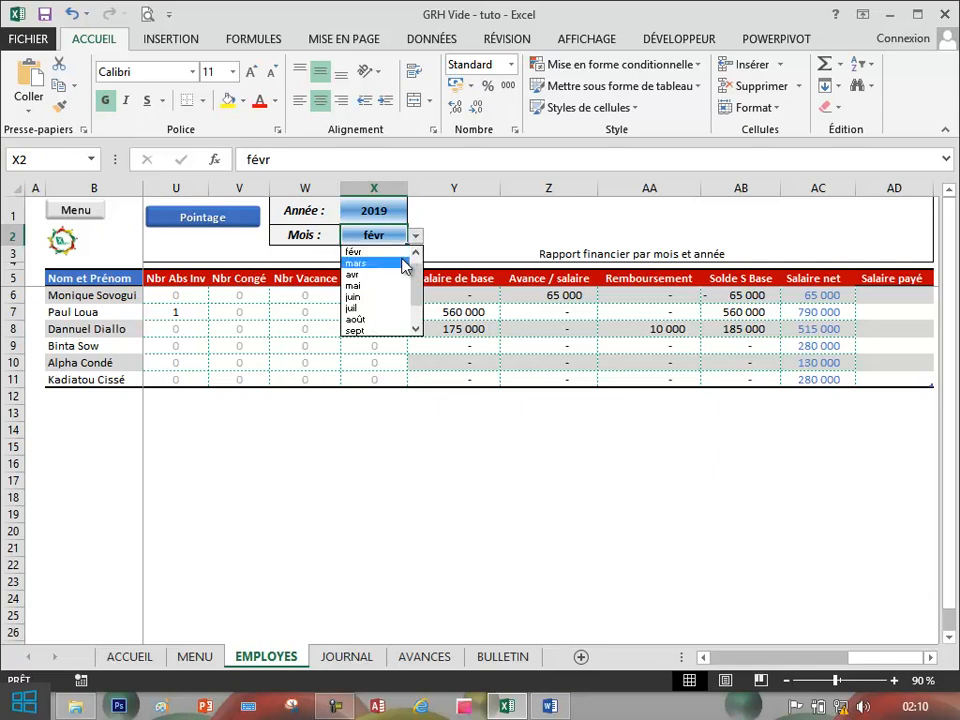
click(403, 264)
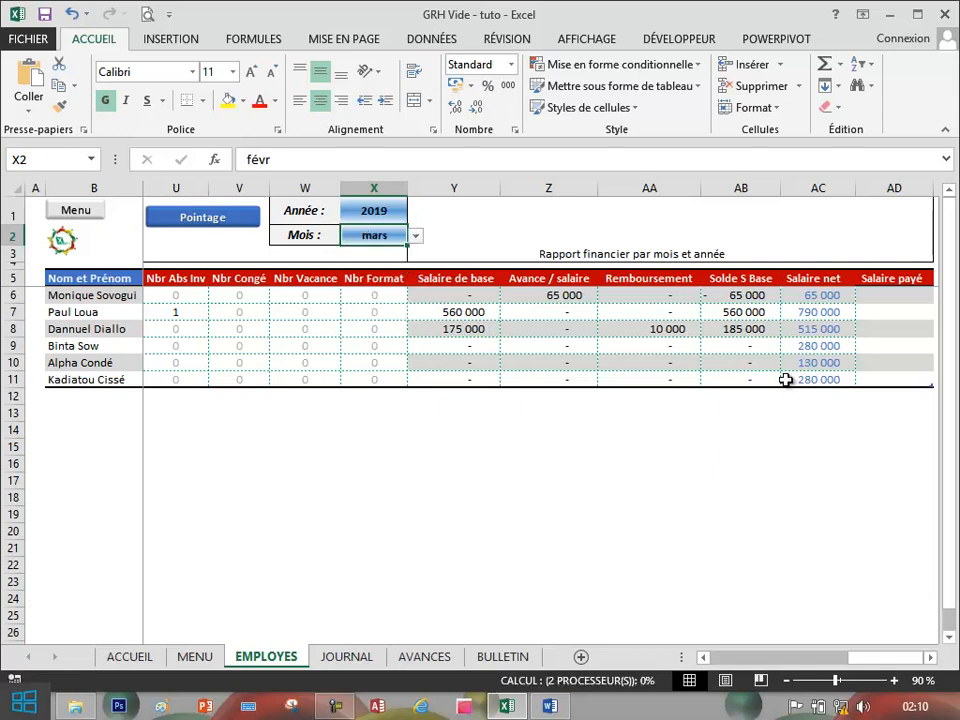
click(821, 328)
click(790, 529)
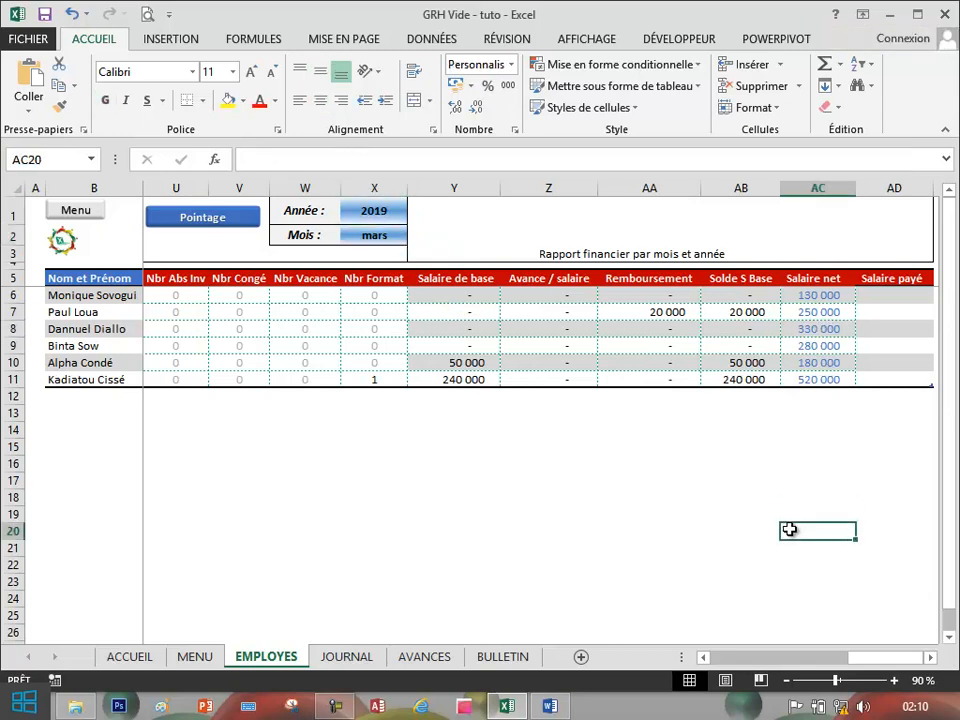
Compare the Salaire Net on the BULLETIN sheet and review the payslip's TOTAL row and summary lines
click(491, 660)
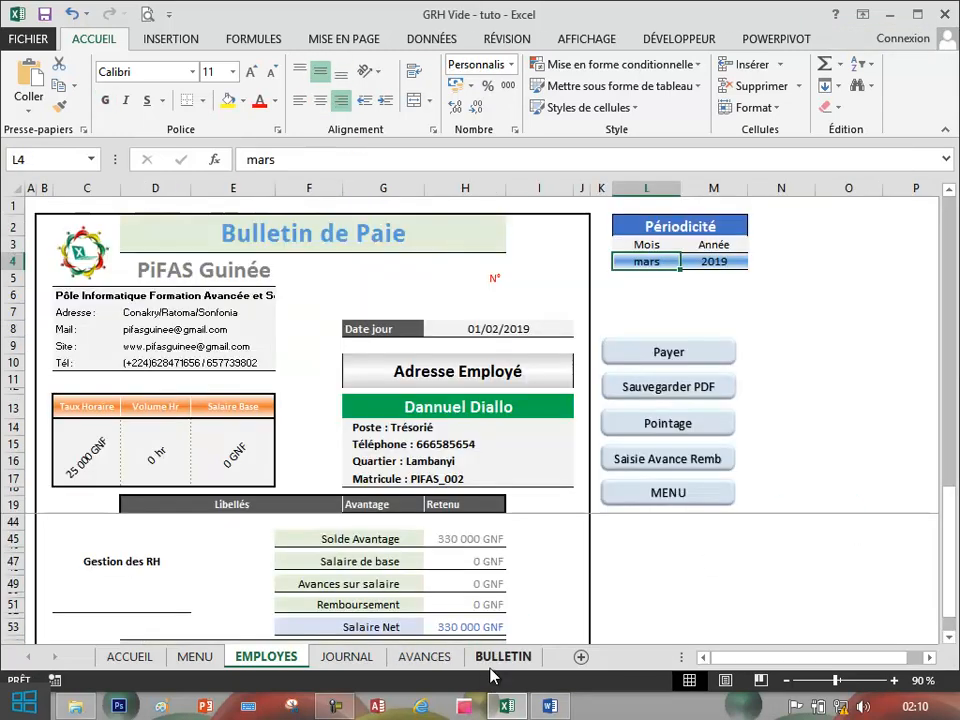
click(632, 518)
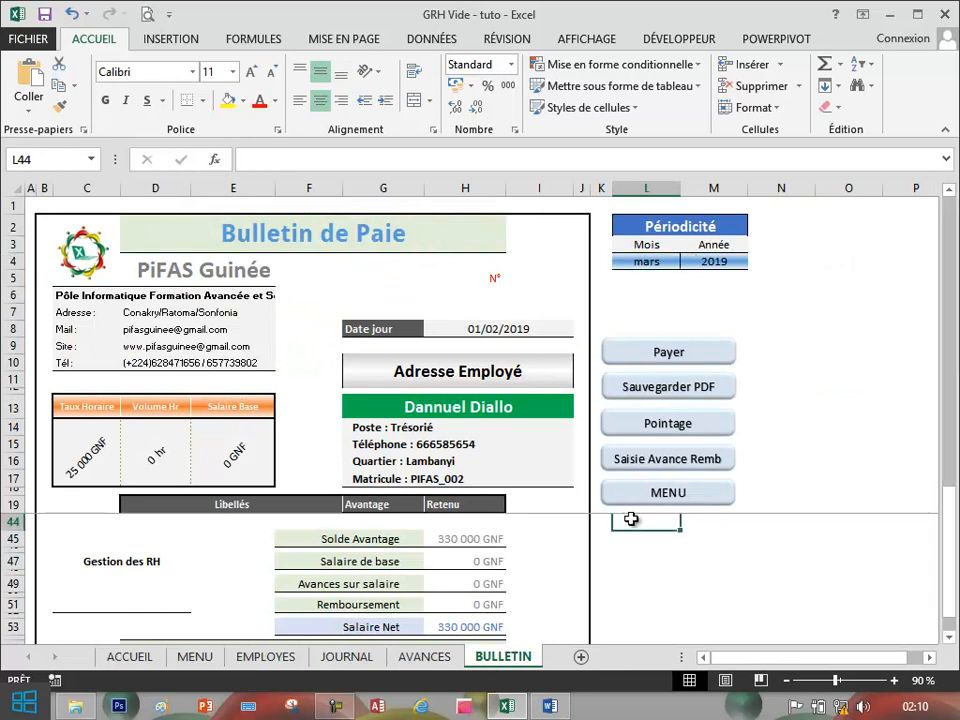
scroll(631, 519, down, 3)
scroll(631, 519, up, 5)
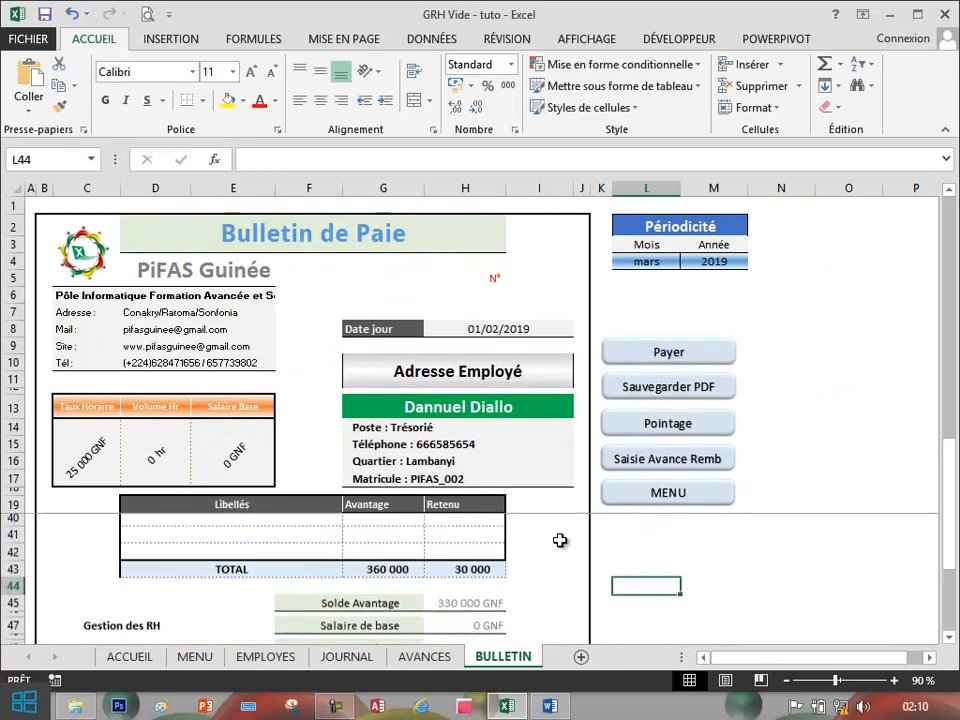
scroll(200, 610, down, 2)
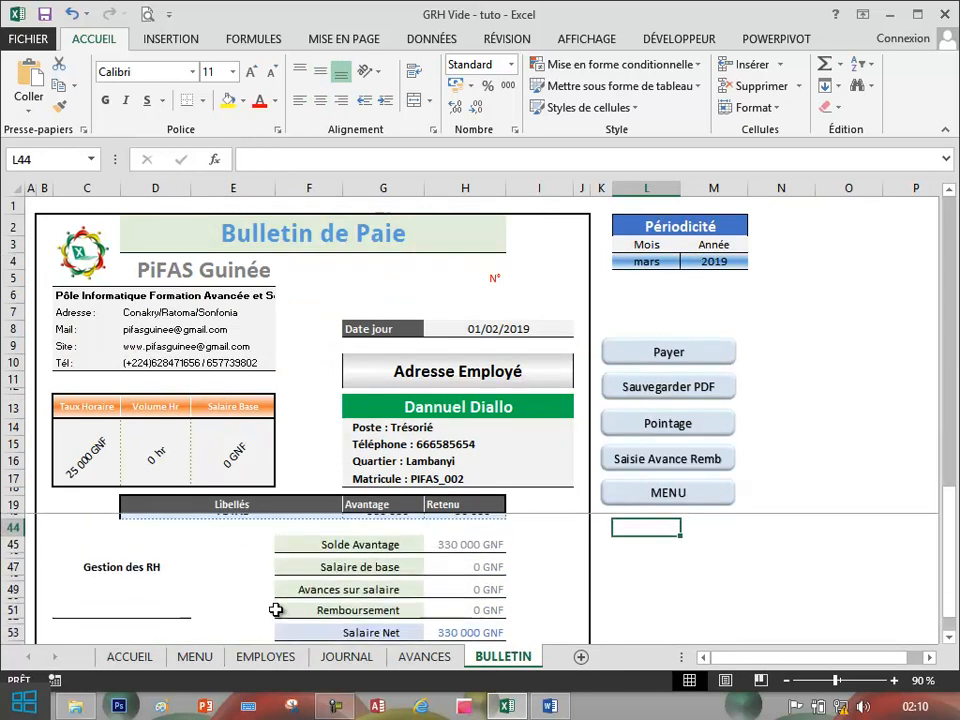
Link the signature cell C51 under Gestion des RH to the HR manager's name in F21 of the MENU sheet
click(158, 607)
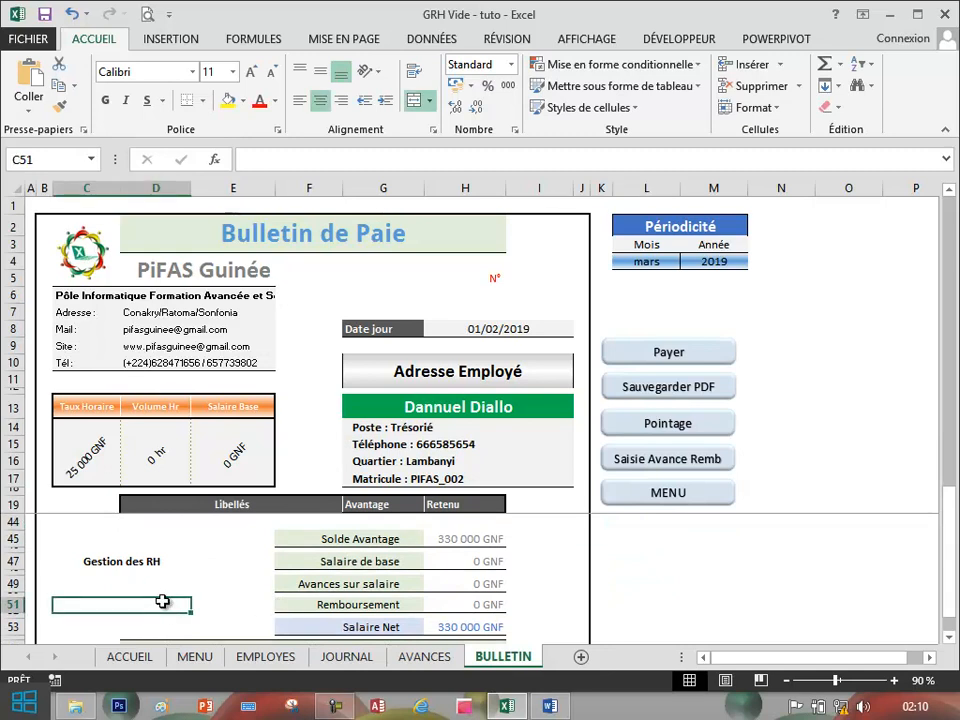
text(=)
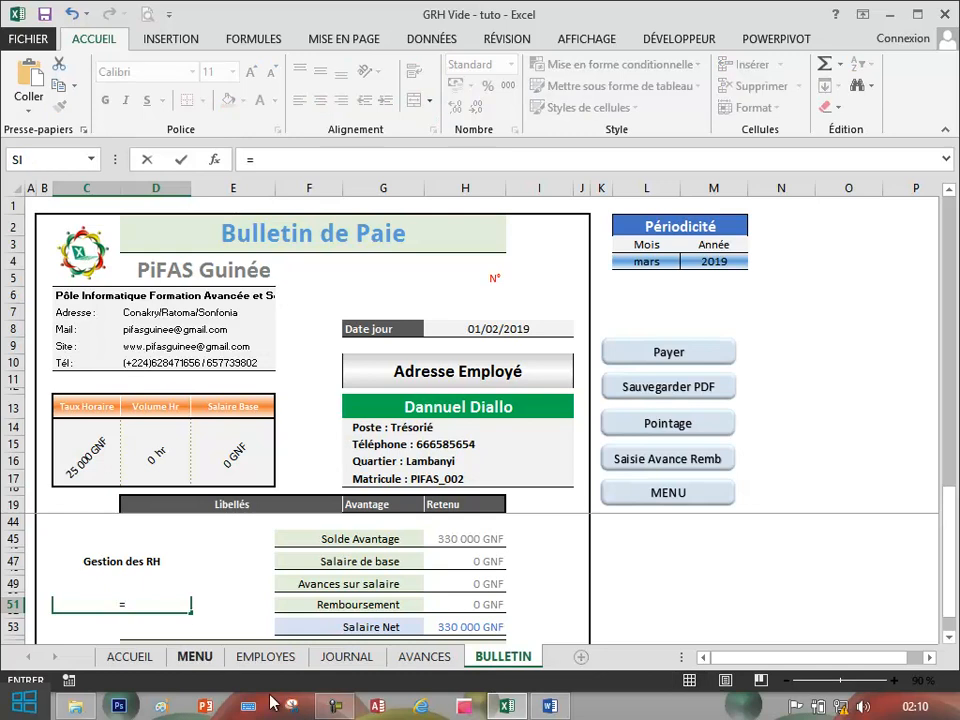
click(188, 658)
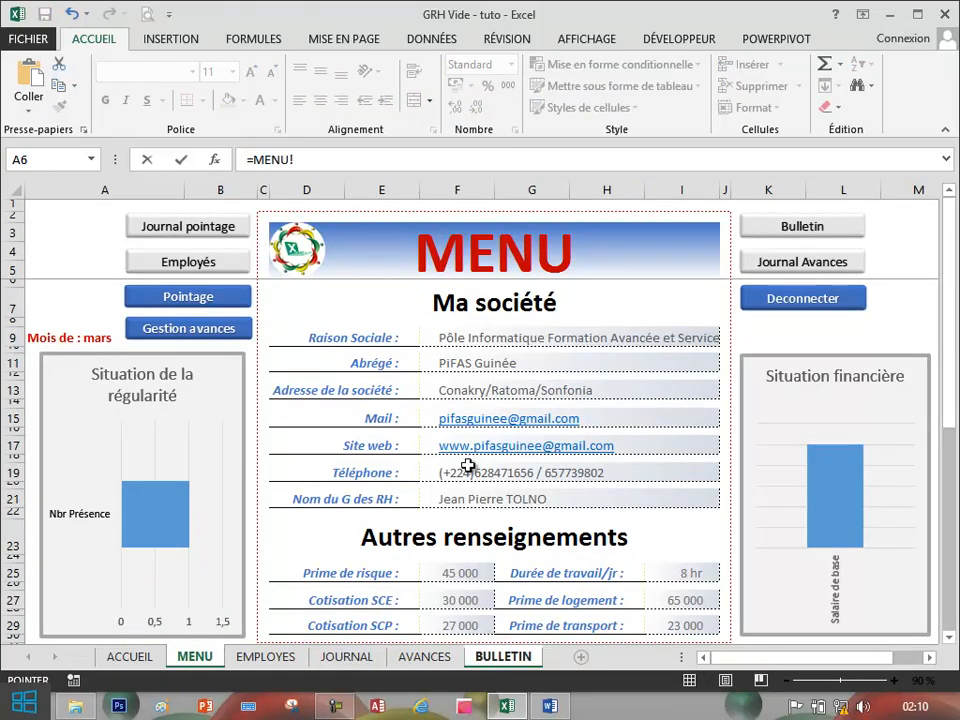
click(491, 497)
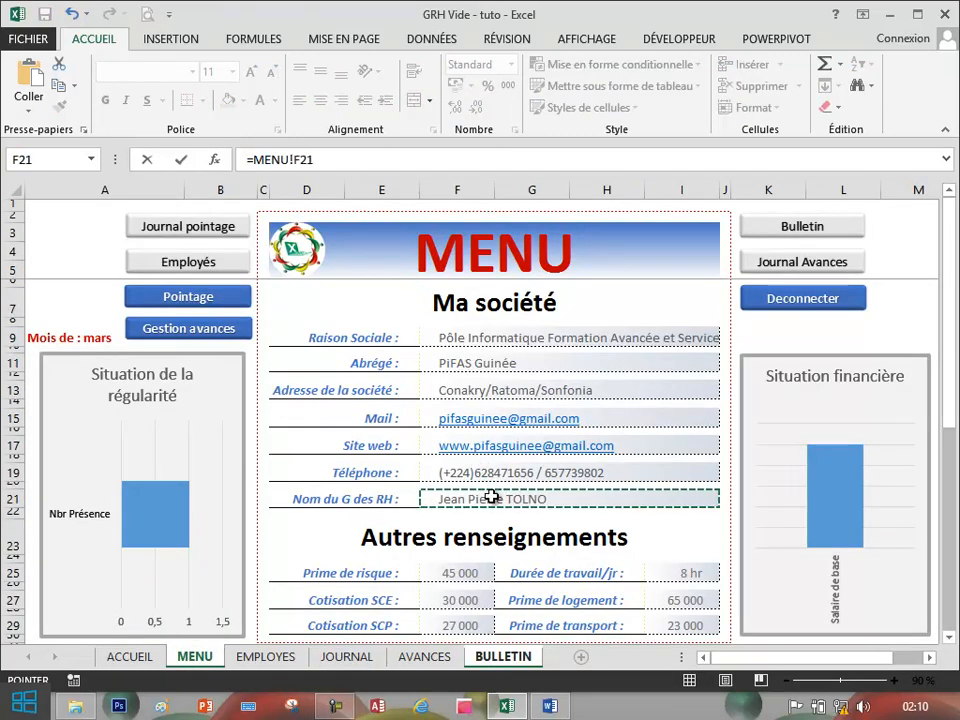
key(Return)
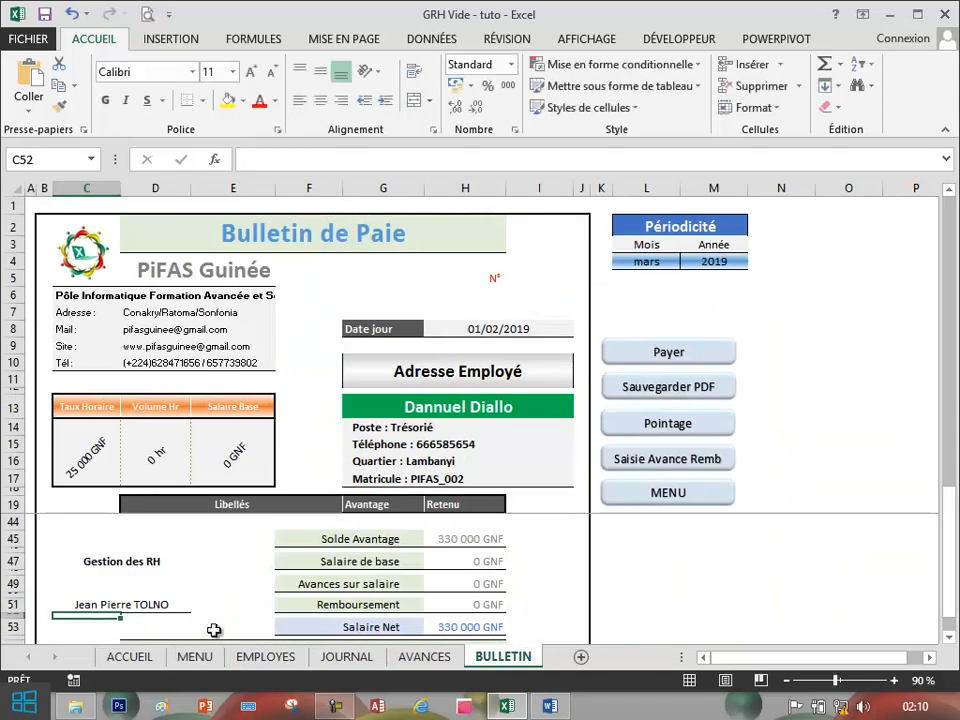
click(232, 636)
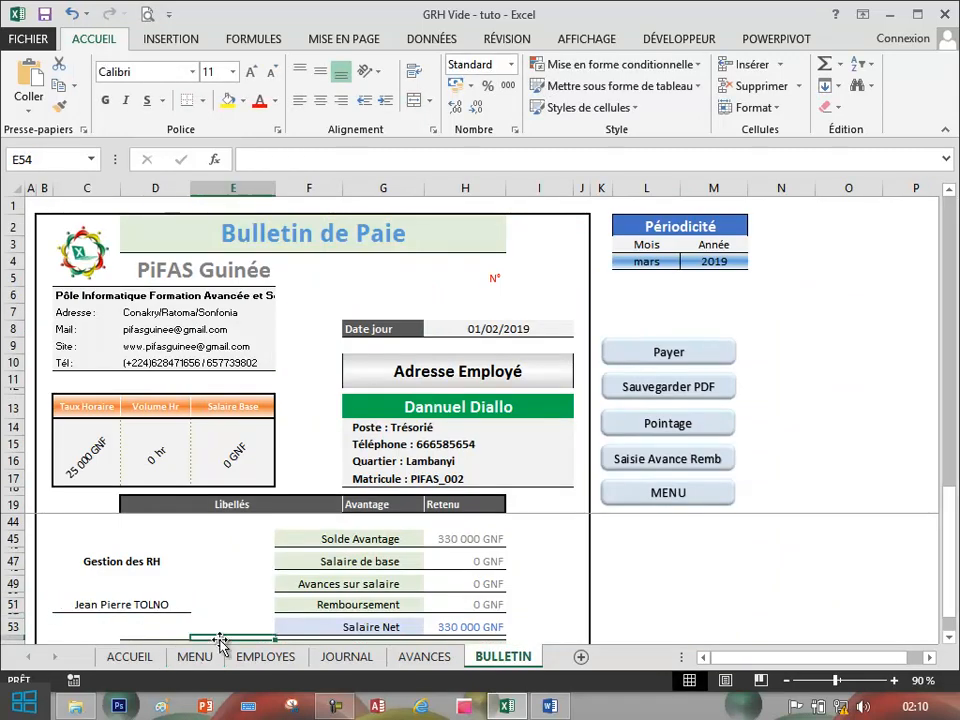
Check the HR manager's name on the MENU sheet, glance at the AVANCES journal, and review the whole payslip on the BULLETIN sheet
click(200, 657)
click(575, 498)
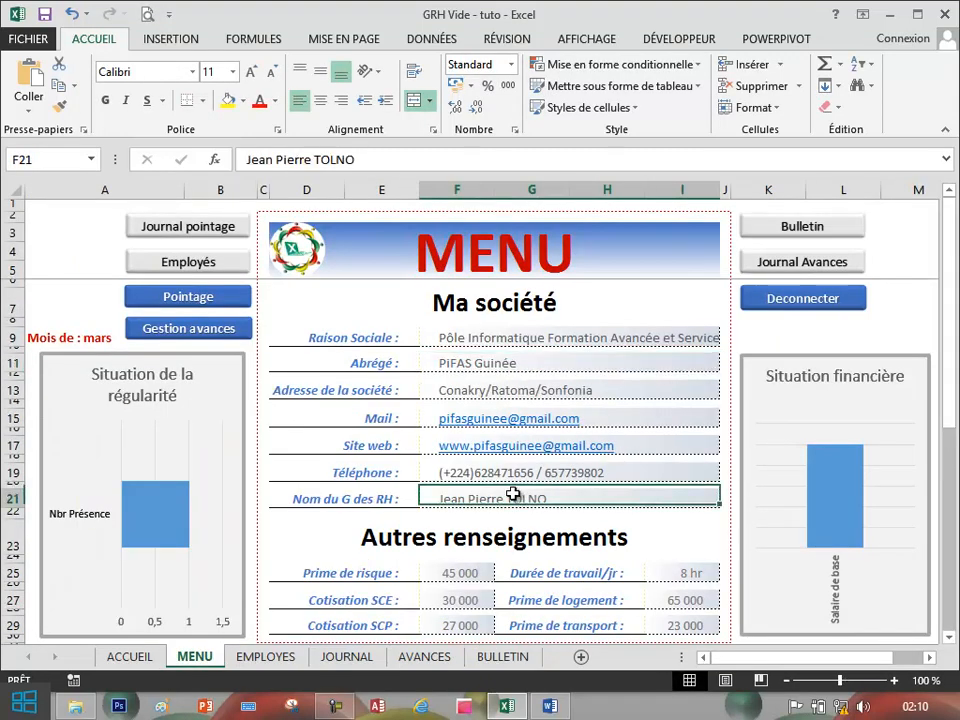
click(435, 656)
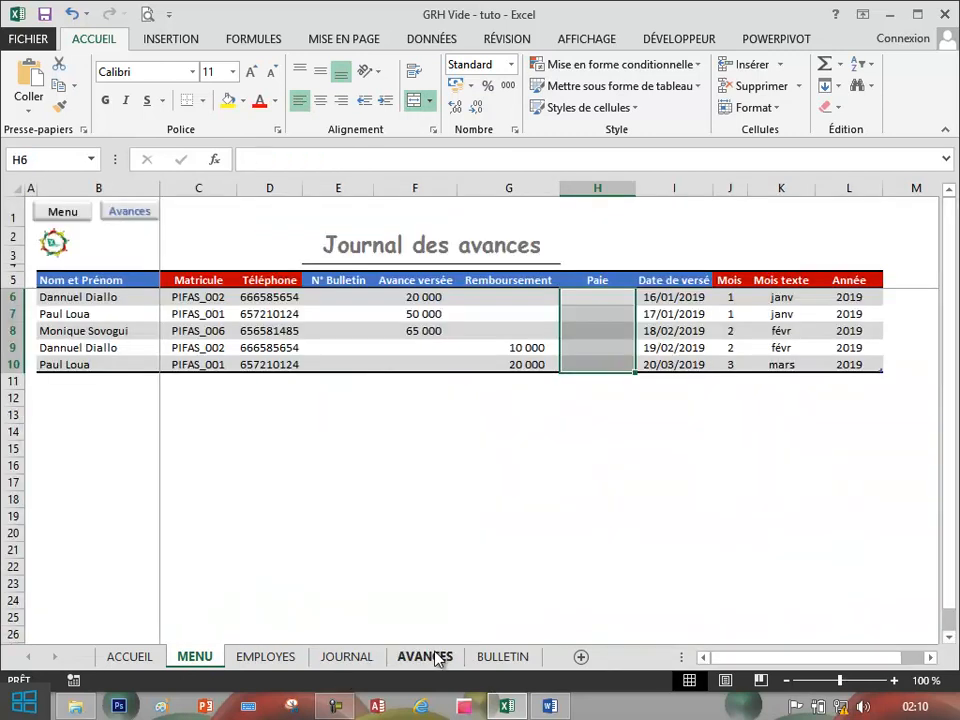
click(502, 662)
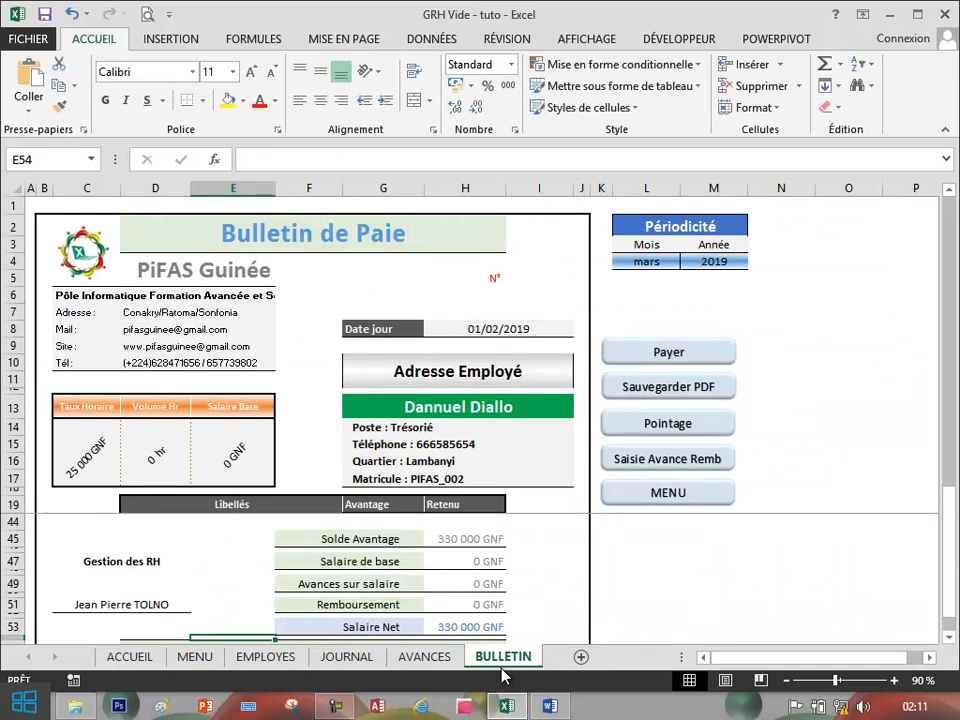
scroll(555, 499, down, 3)
scroll(555, 500, up, 1)
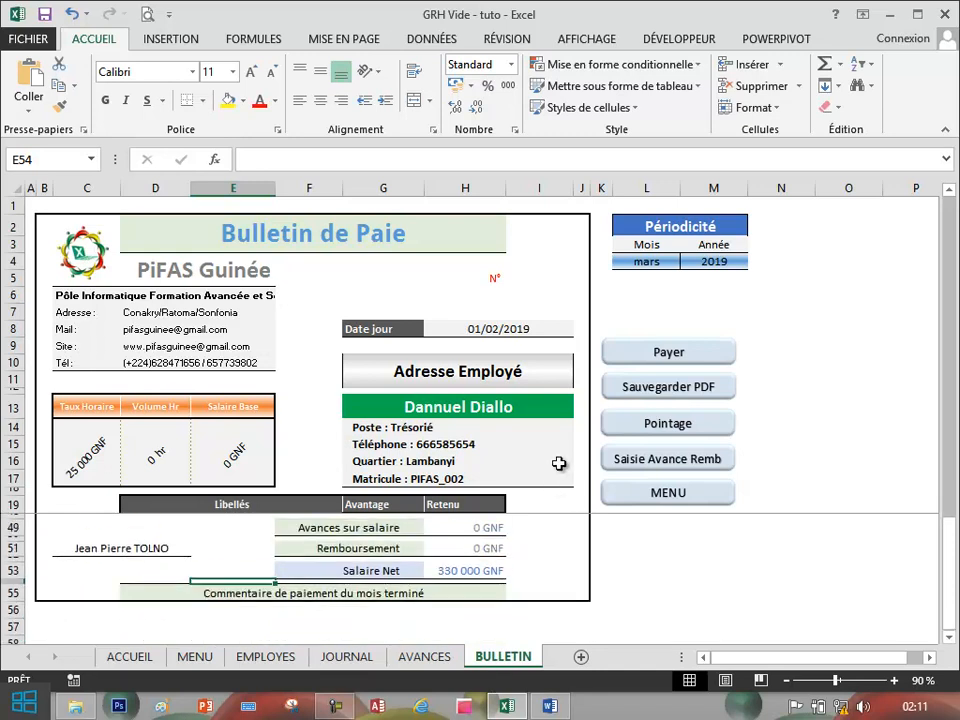
scroll(559, 463, up, 3)
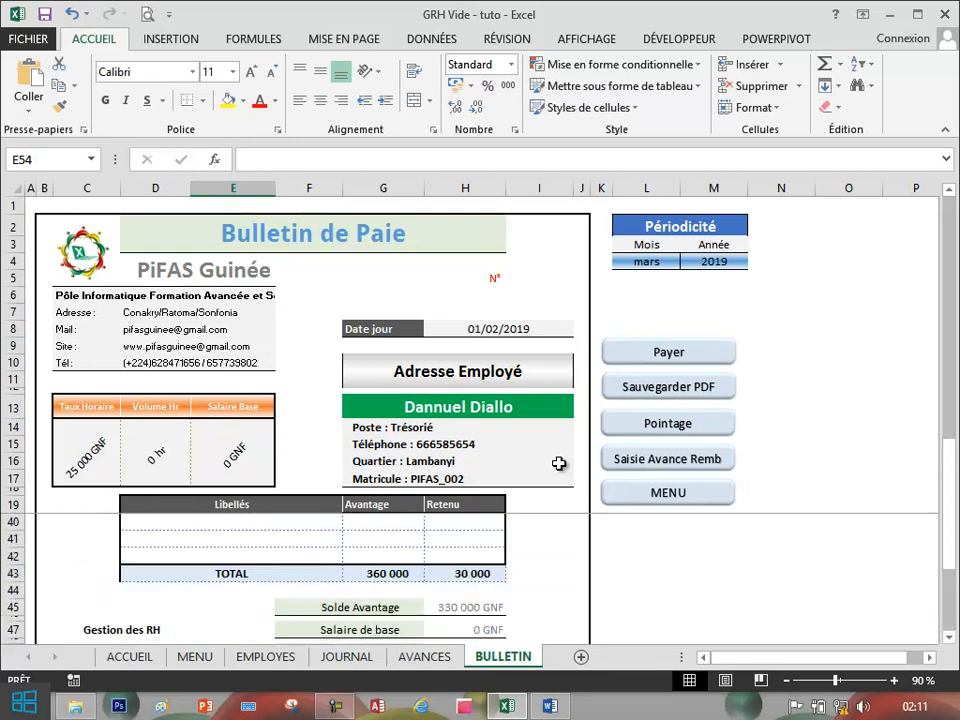
scroll(559, 463, up, 7)
click(523, 551)
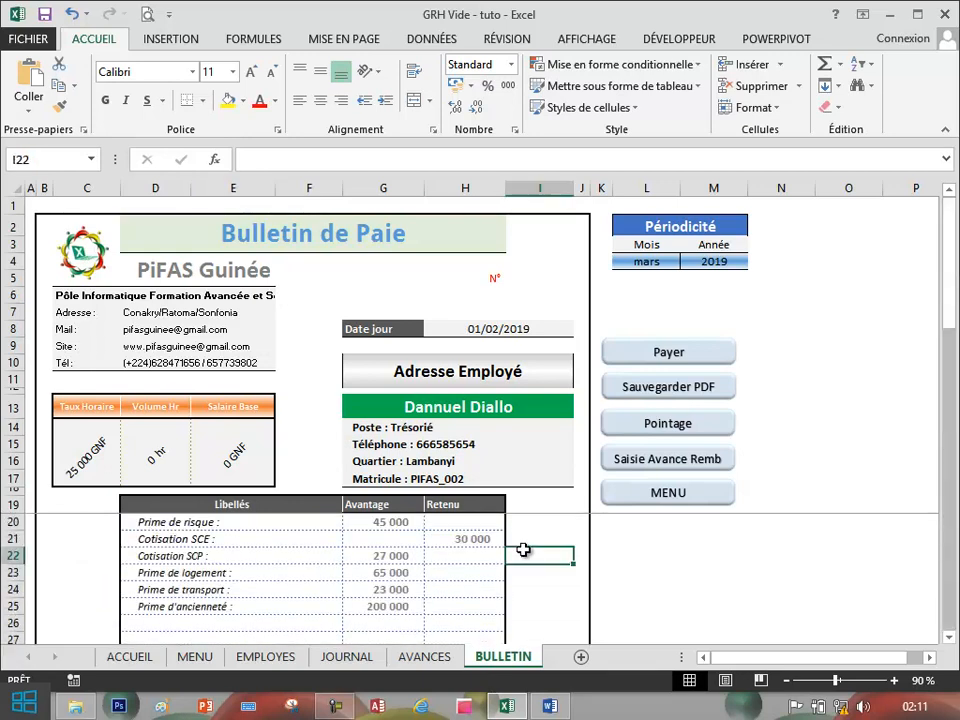
scroll(523, 551, down, 1)
scroll(508, 521, up, 1)
Set the payslip counter in I4 of the BULLETIN sheet to 1 and give it a red font
click(535, 264)
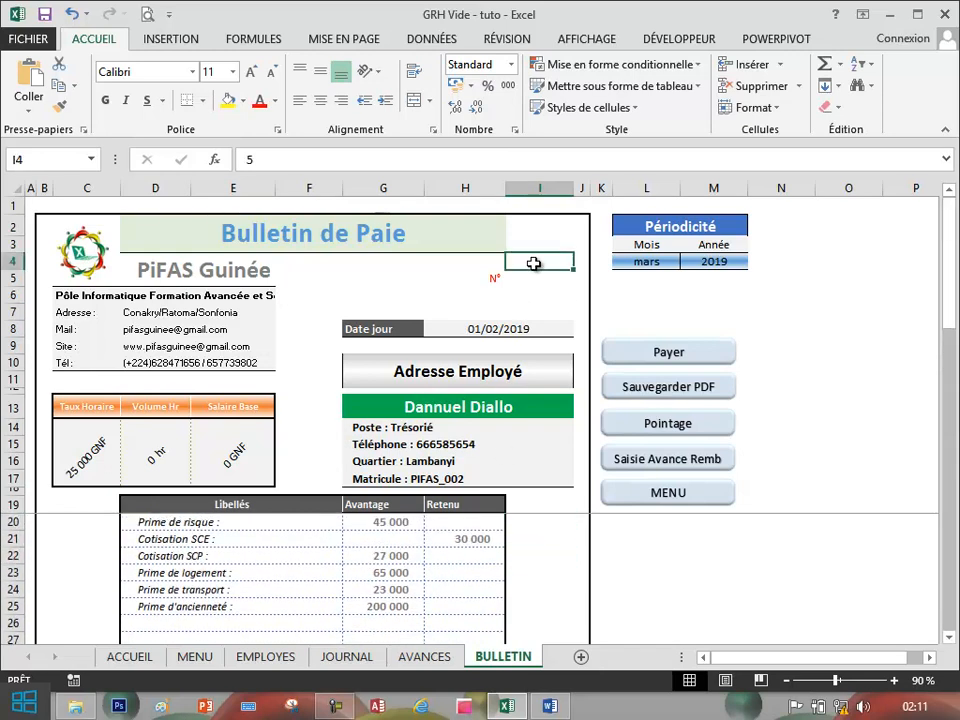
key(Return)
click(540, 256)
text(1)
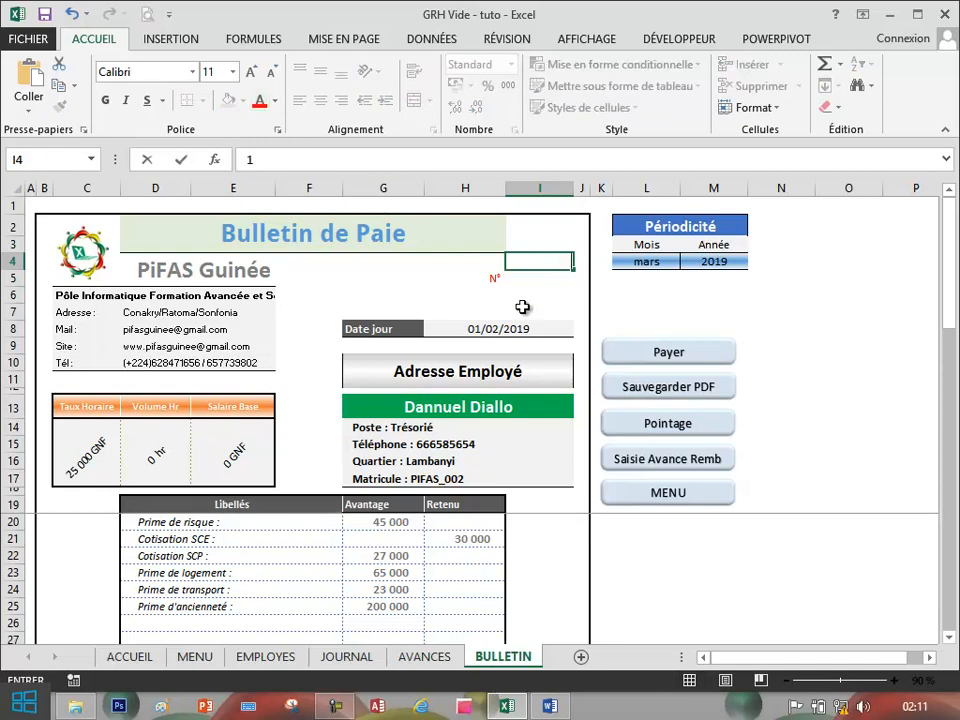
key(Return)
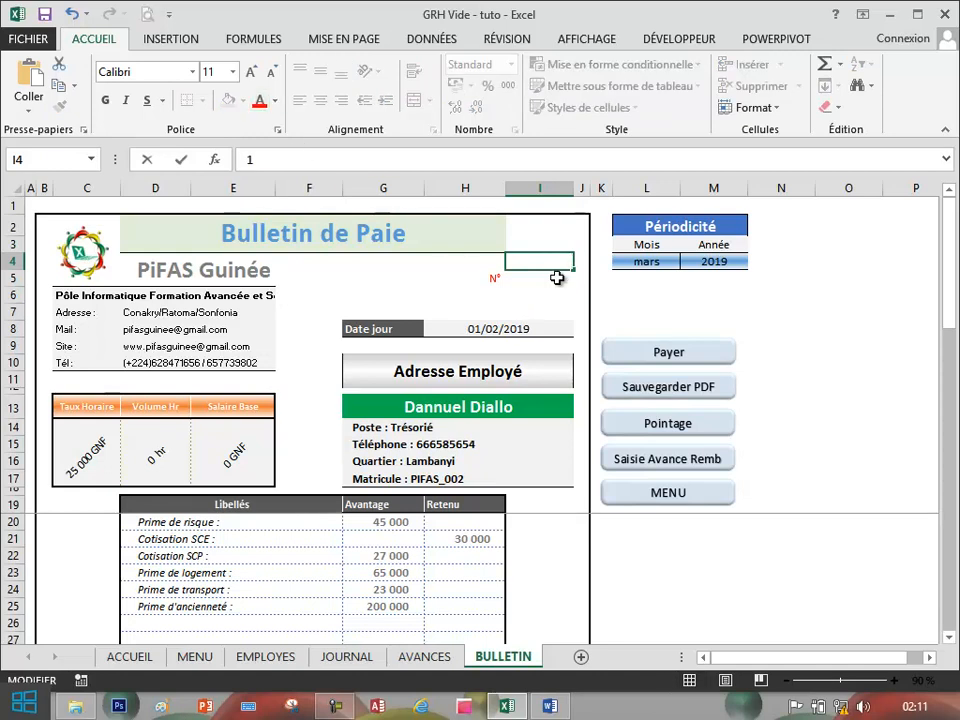
click(553, 256)
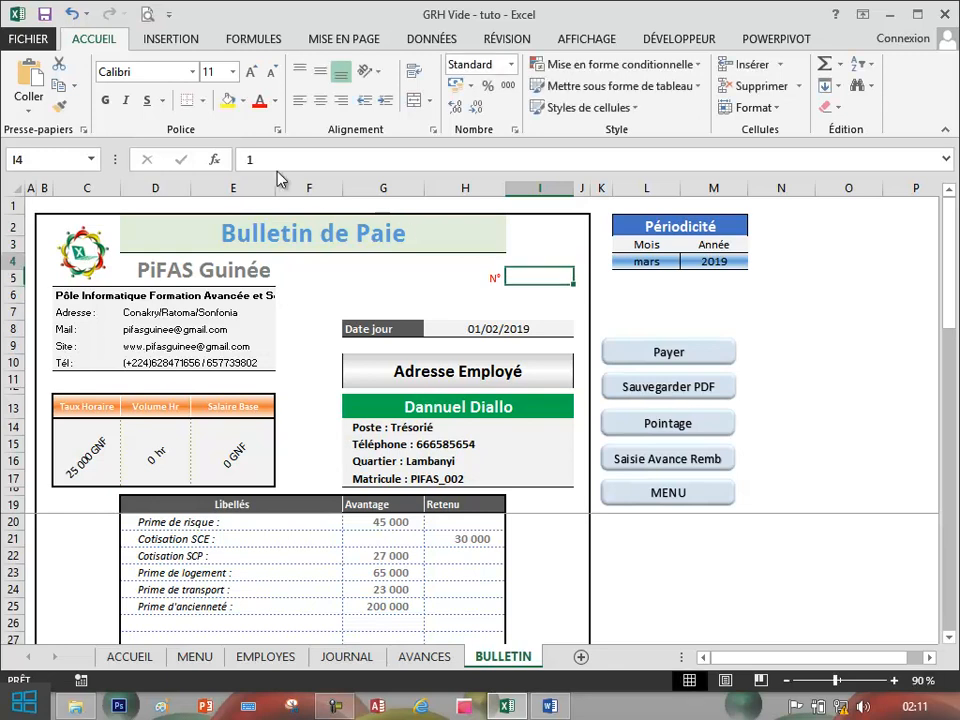
click(262, 101)
Build the payslip number beside N° in I5 with the formula ="BULL000"&I4
click(540, 276)
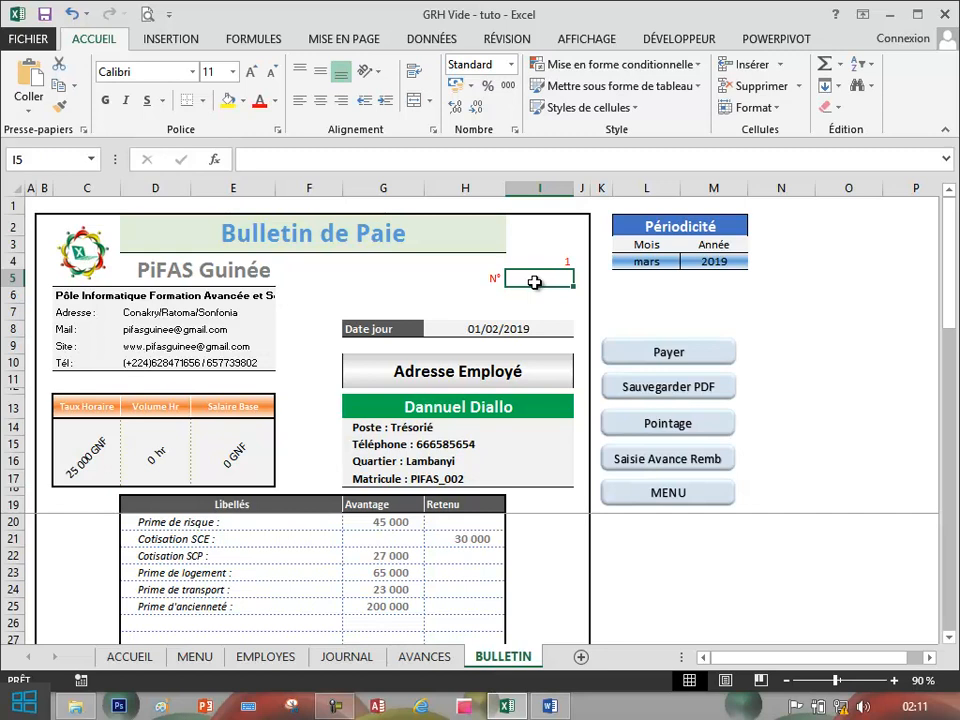
text(=")
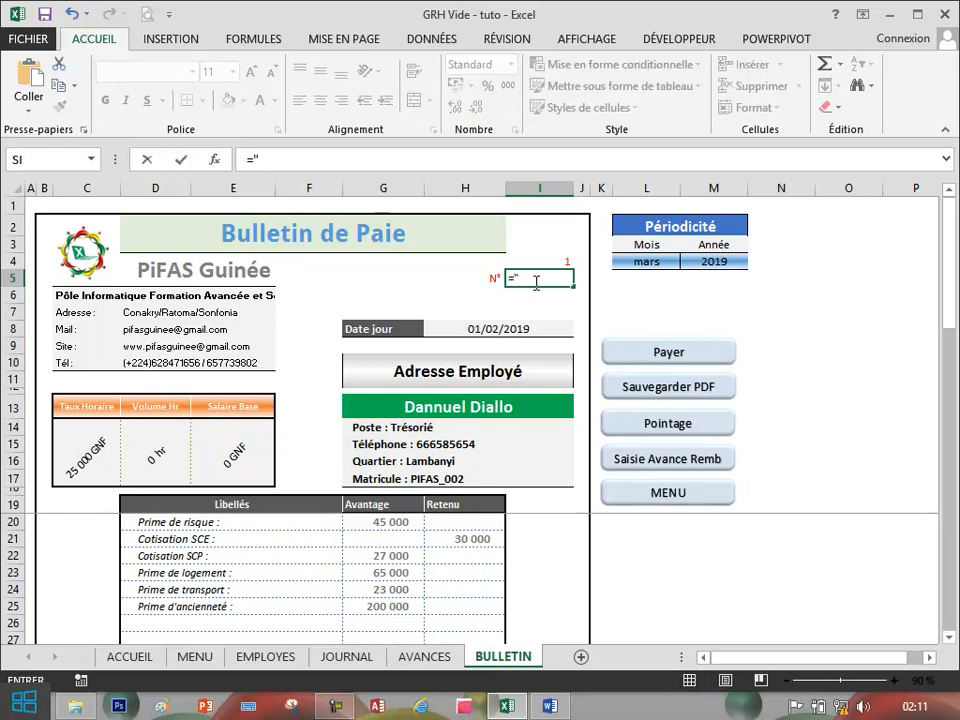
text(BULL000)
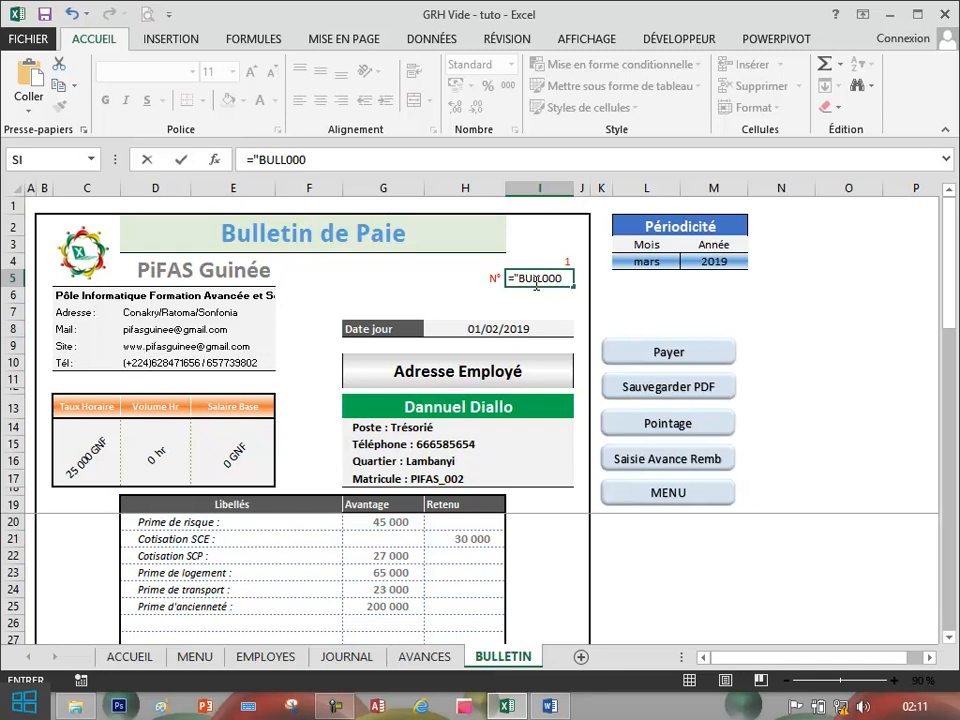
text("&)
click(566, 259)
key(Return)
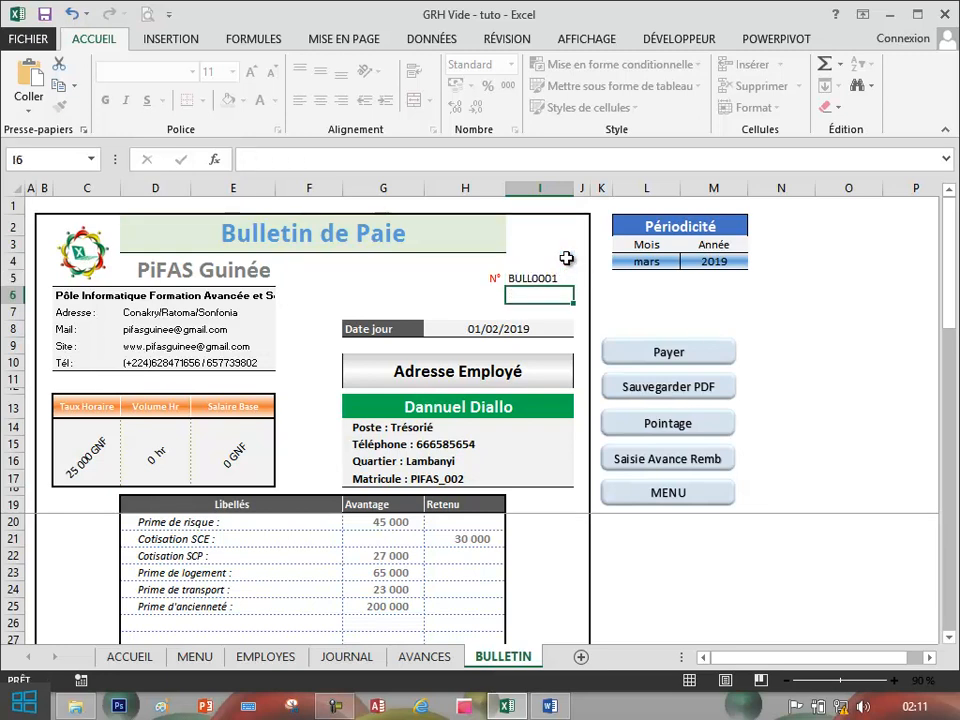
click(553, 279)
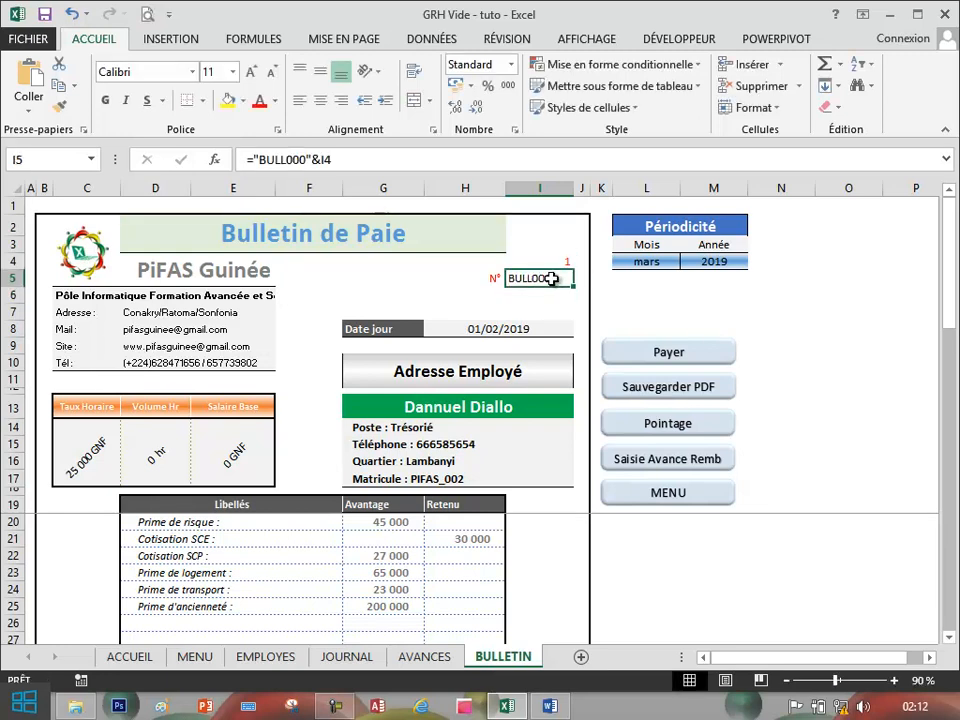
Try a white font on the counter in I4 and restore its red colour
click(562, 259)
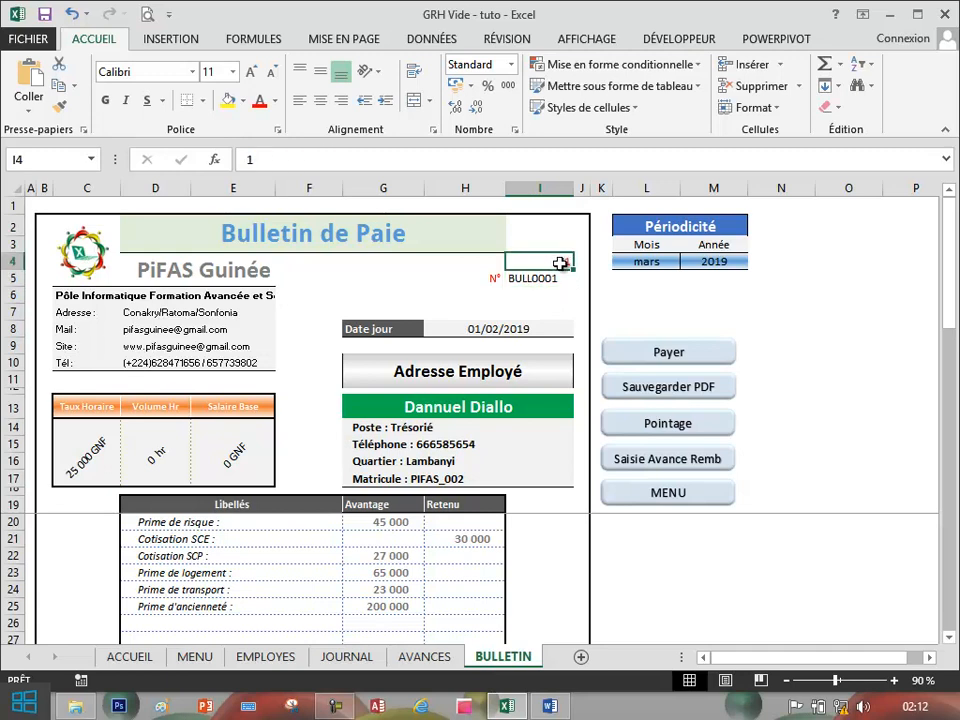
click(275, 102)
click(257, 165)
click(274, 100)
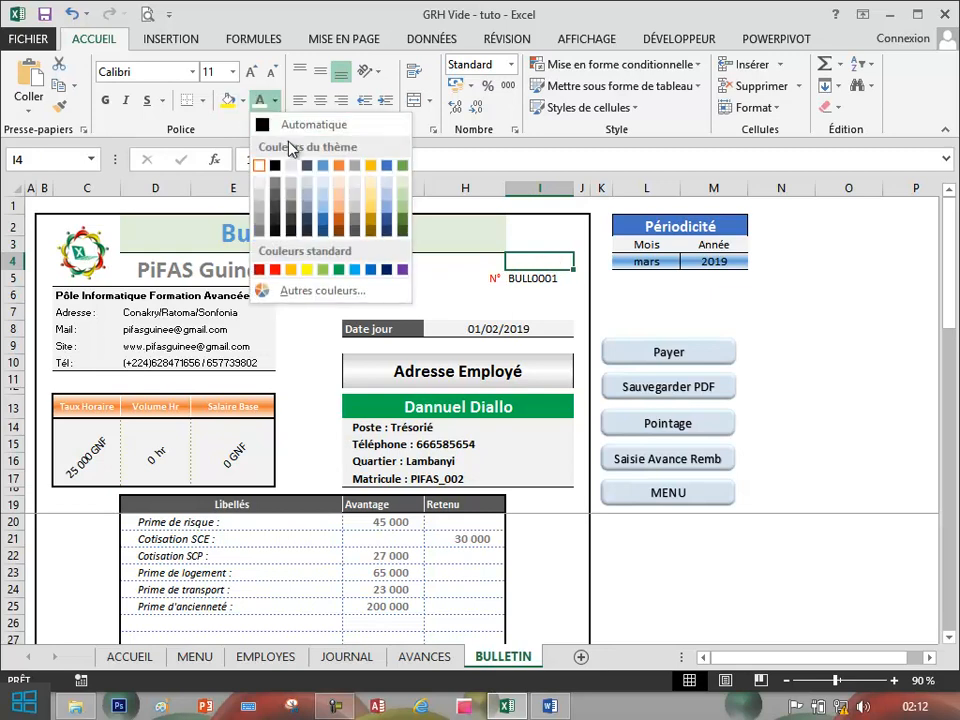
click(275, 269)
Test the payslip numbering by entering 2, 15 and 0 in counter cell I4, and reset it to 1
click(561, 260)
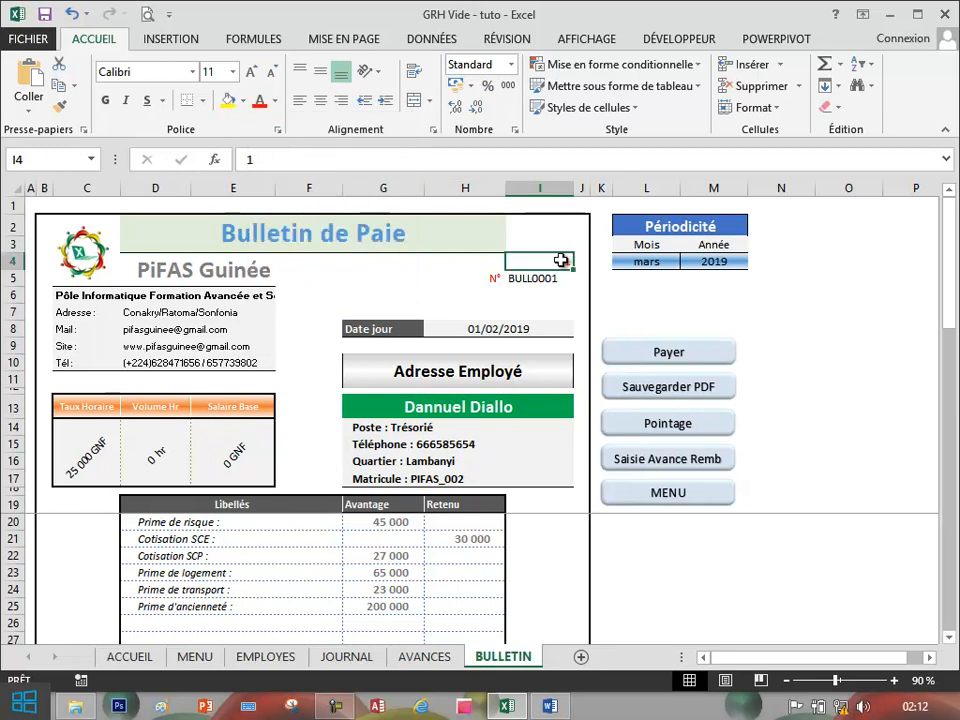
text(2)
key(Return)
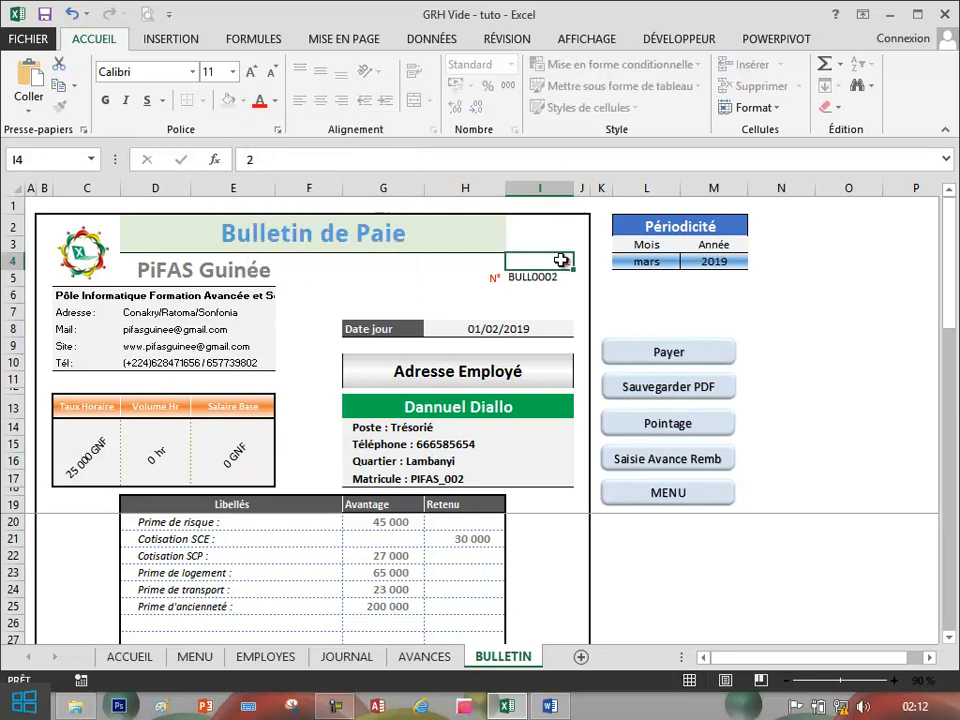
click(557, 260)
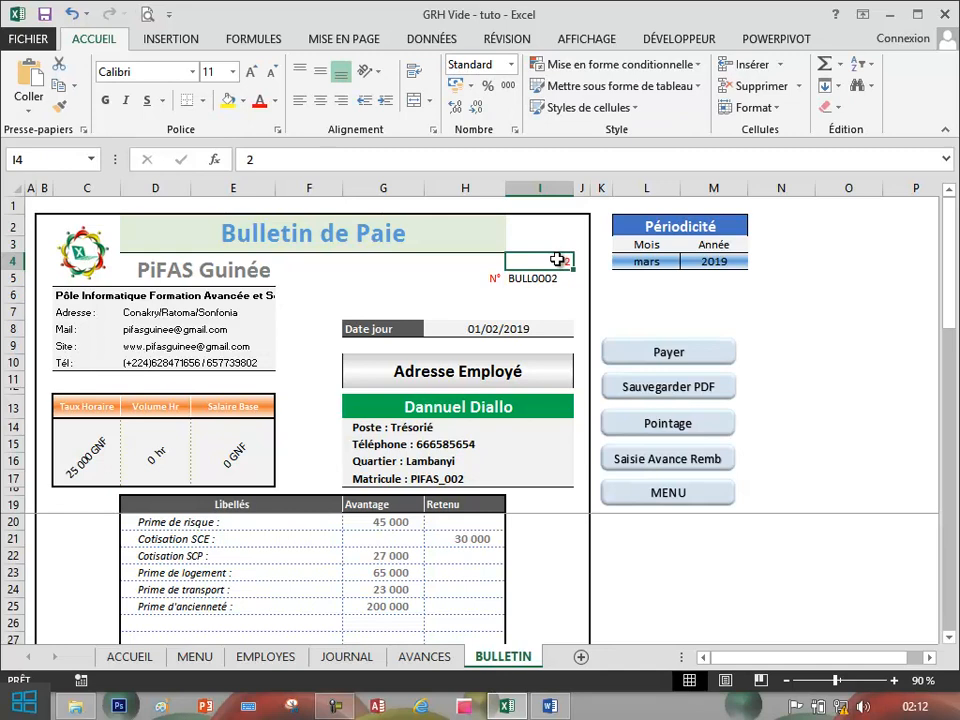
text(15)
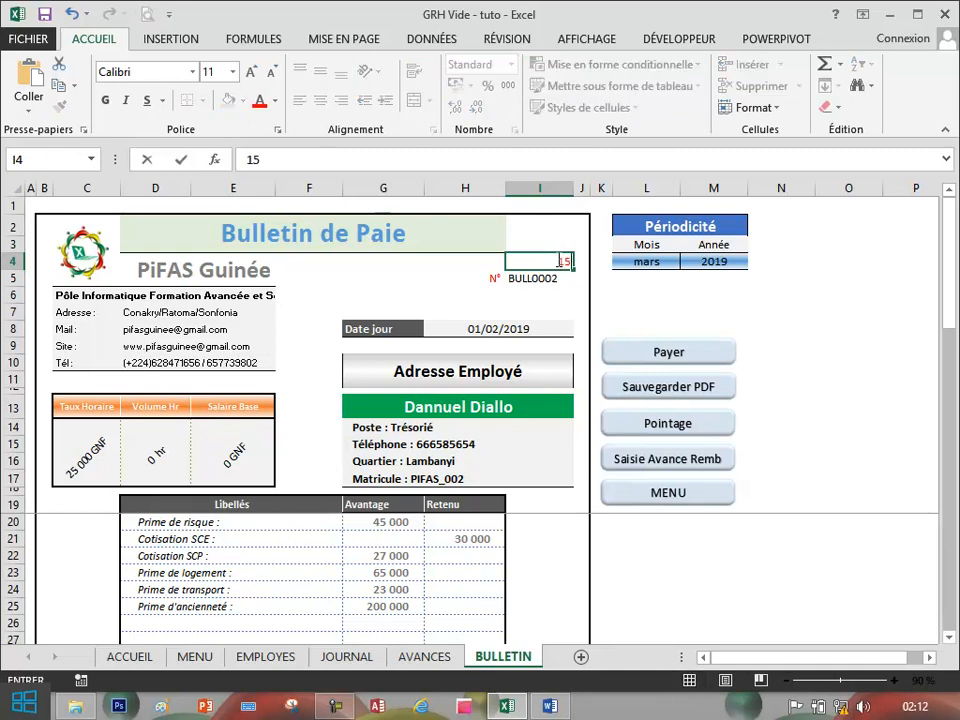
key(Return)
click(557, 260)
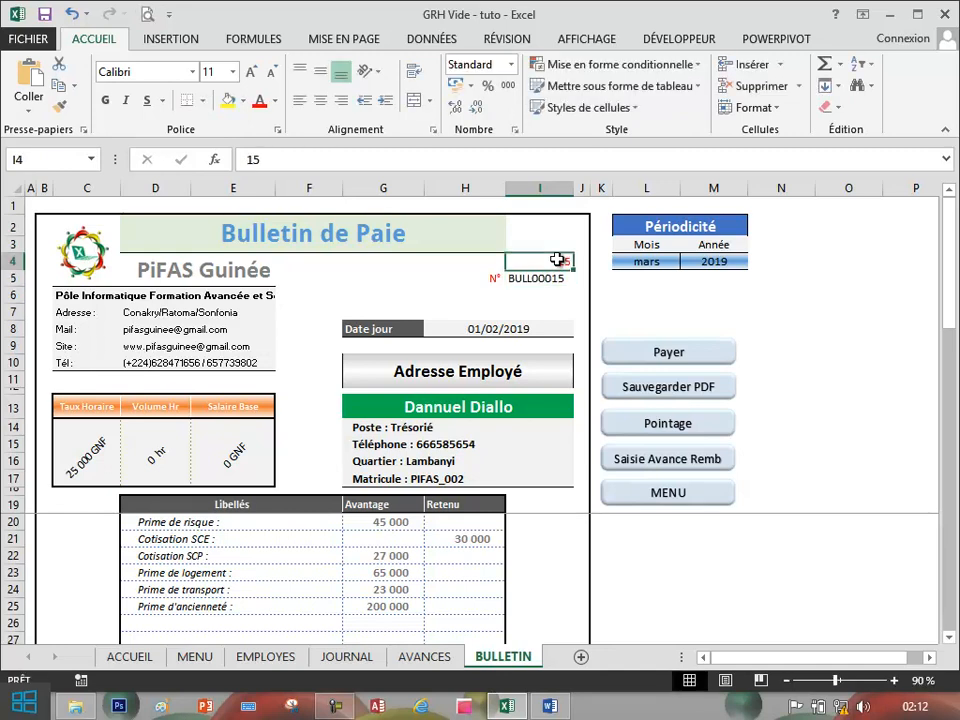
text(0)
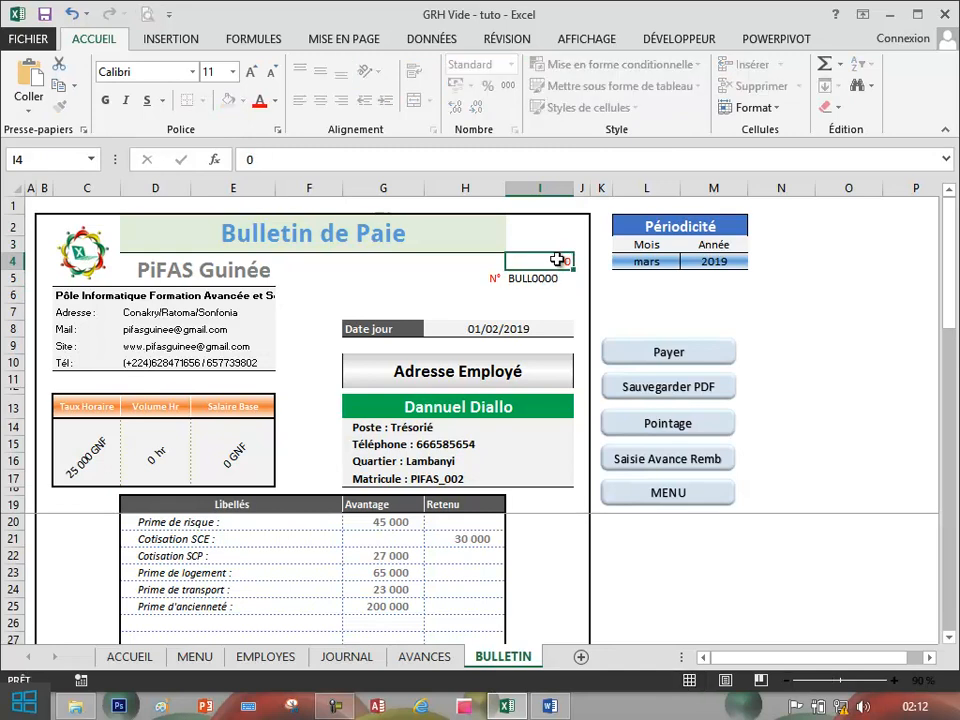
text(1)
key(Return)
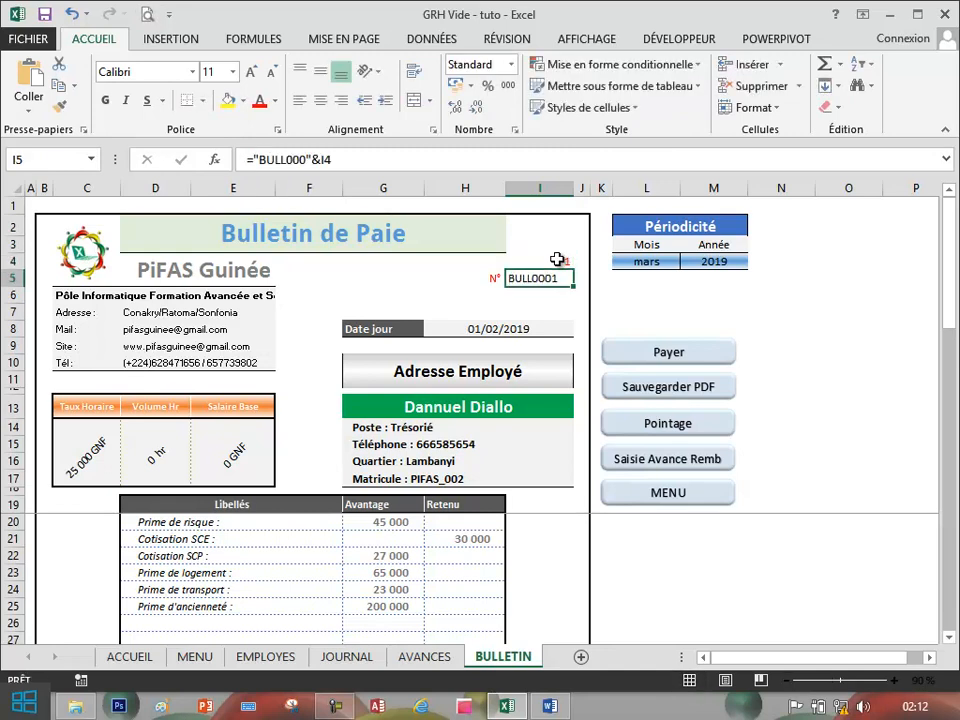
click(688, 280)
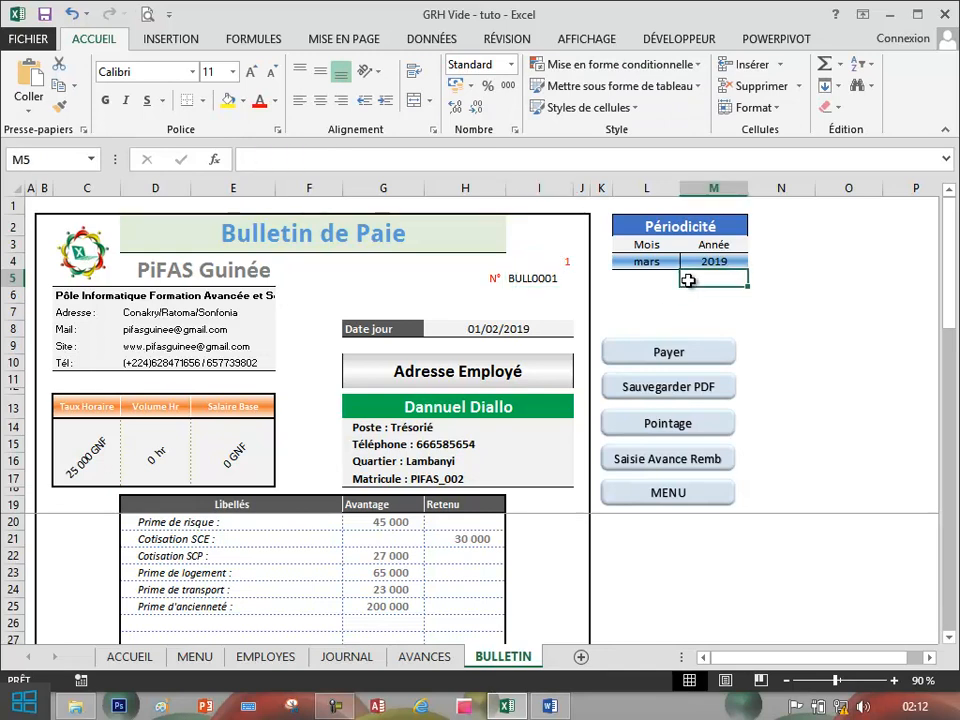
ctrl+click(634, 457)
click(634, 537)
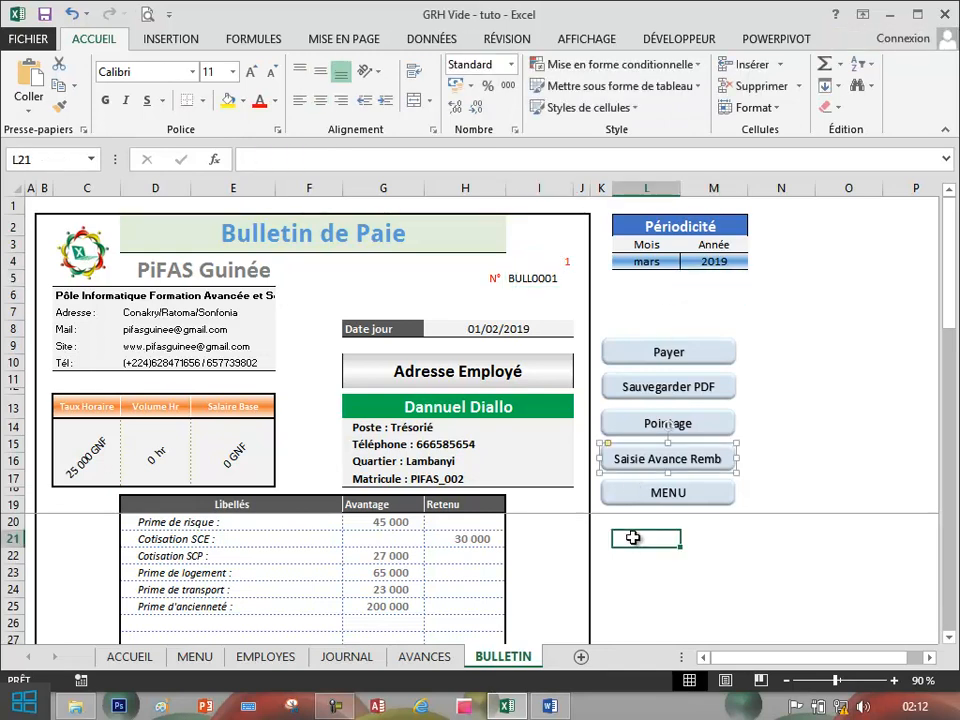
scroll(633, 538, down, 4)
scroll(633, 538, up, 4)
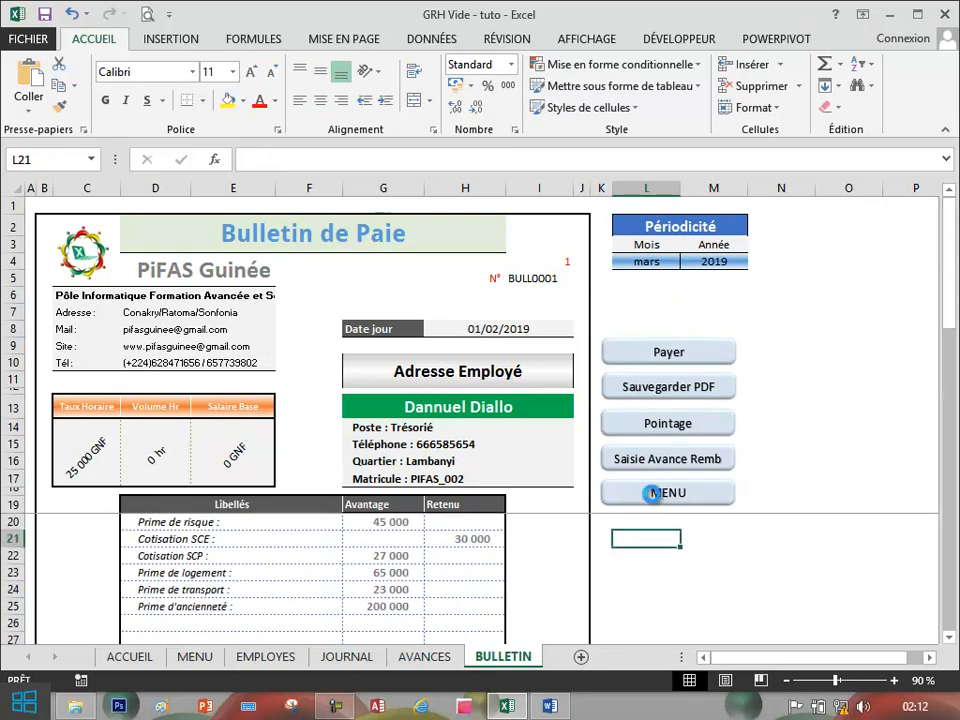
Test the workbook's own navigation from MENU to the Journal pointage, Bulletin and Journal Avances sheets and back to MENU
click(666, 492)
click(188, 224)
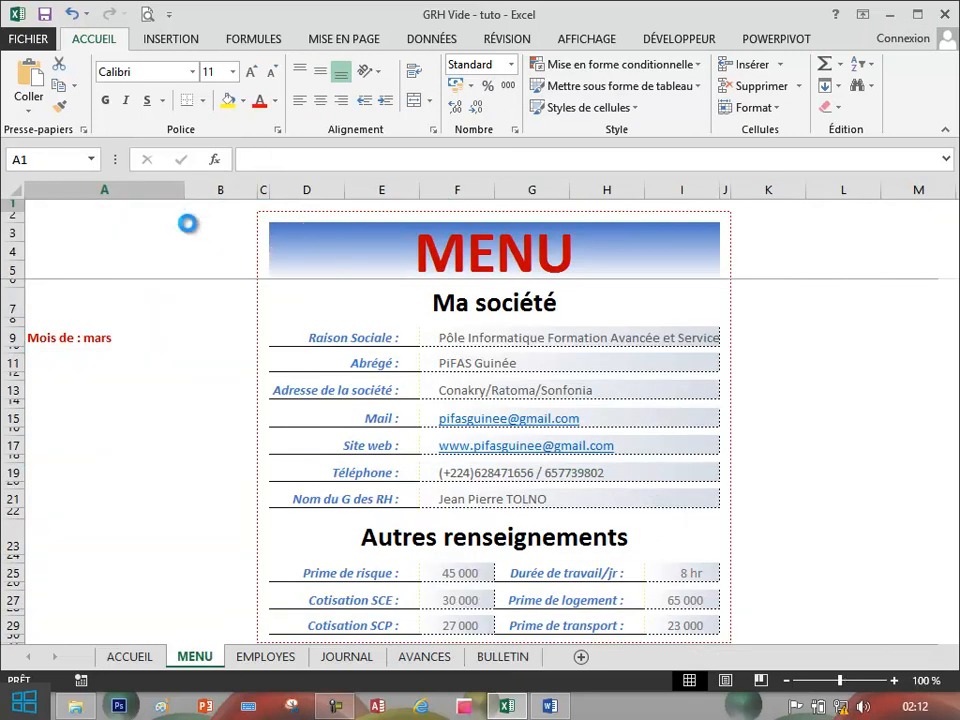
click(60, 209)
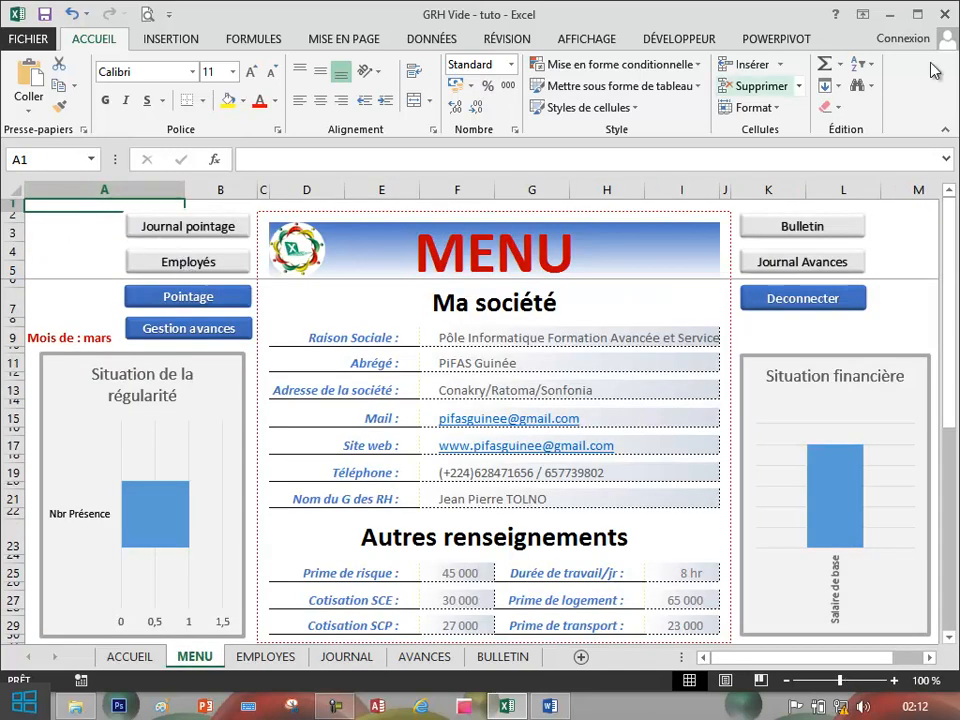
click(820, 227)
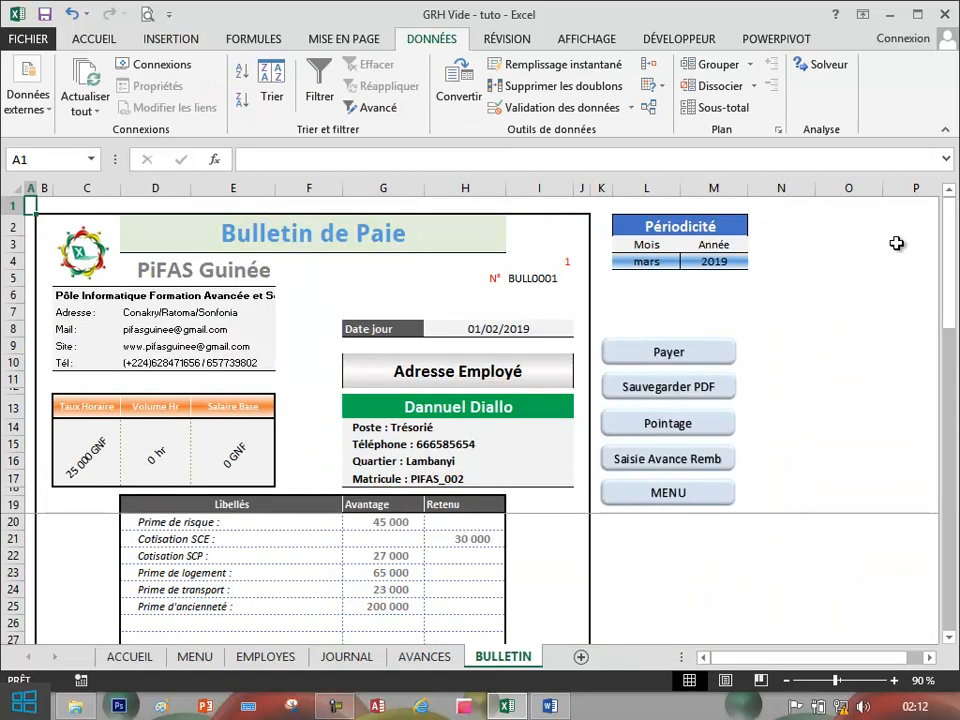
click(676, 492)
click(800, 230)
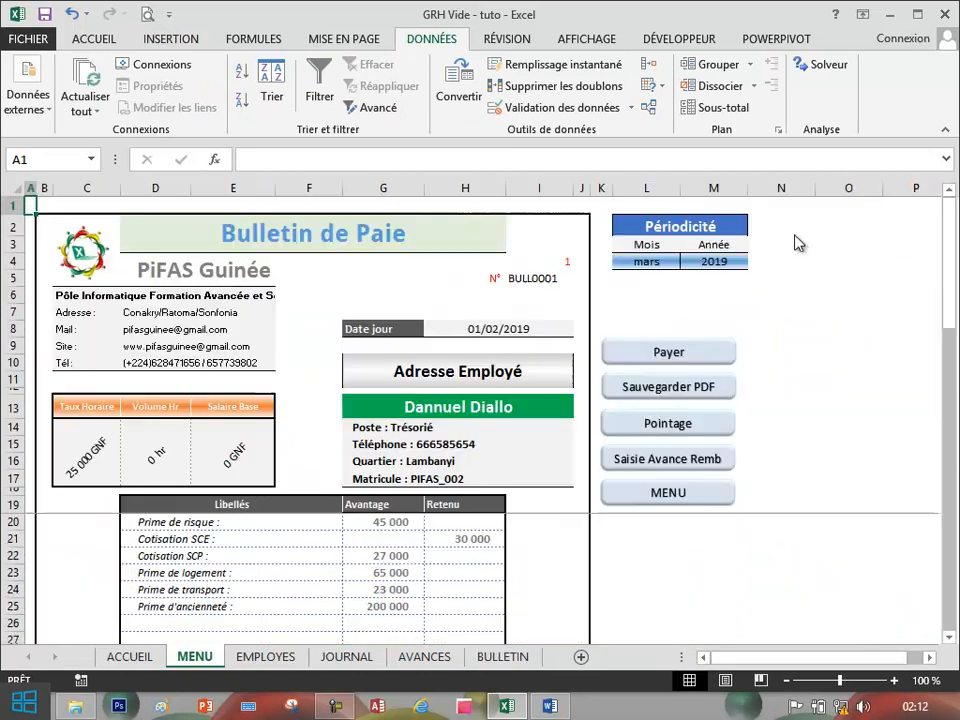
click(660, 494)
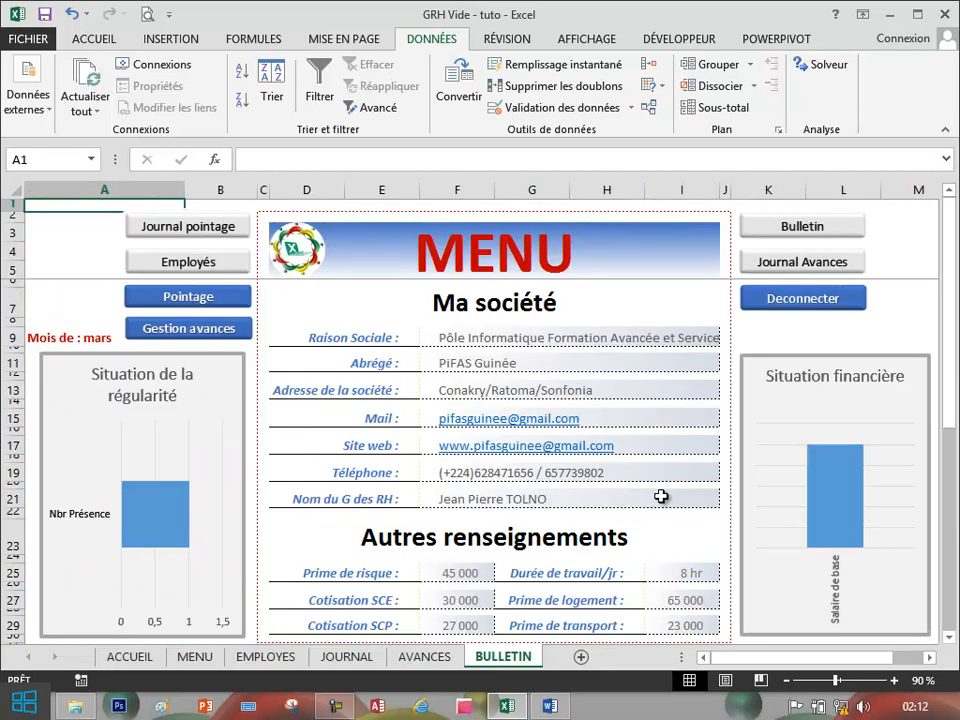
click(772, 260)
click(78, 213)
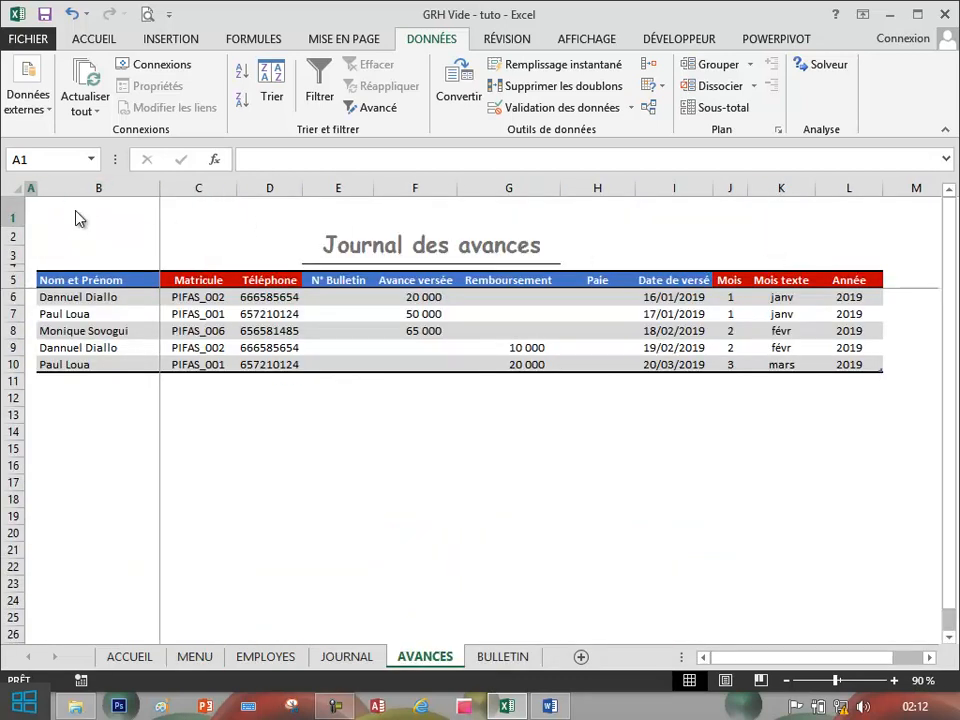
click(186, 230)
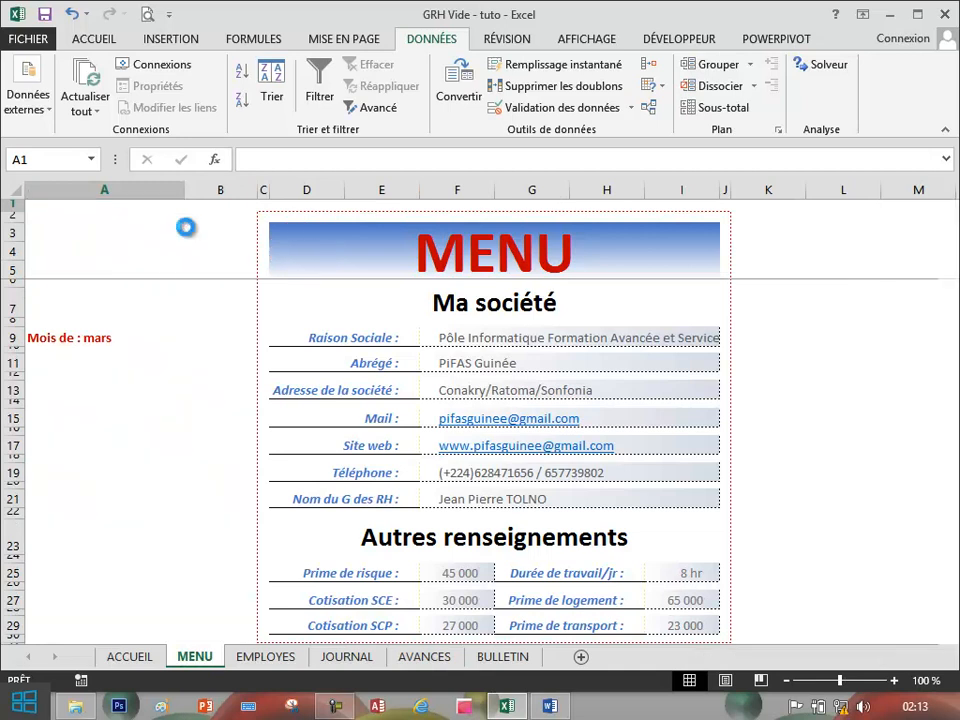
click(70, 214)
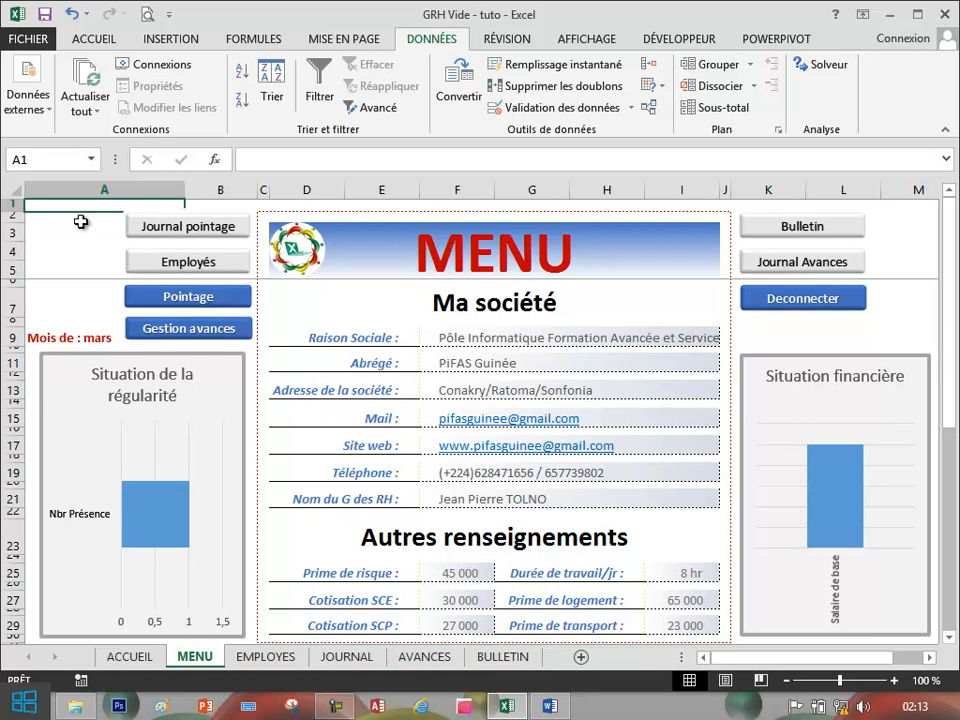
Test the workbook's own navigation from MENU to the Employés sheet and back to MENU
click(174, 257)
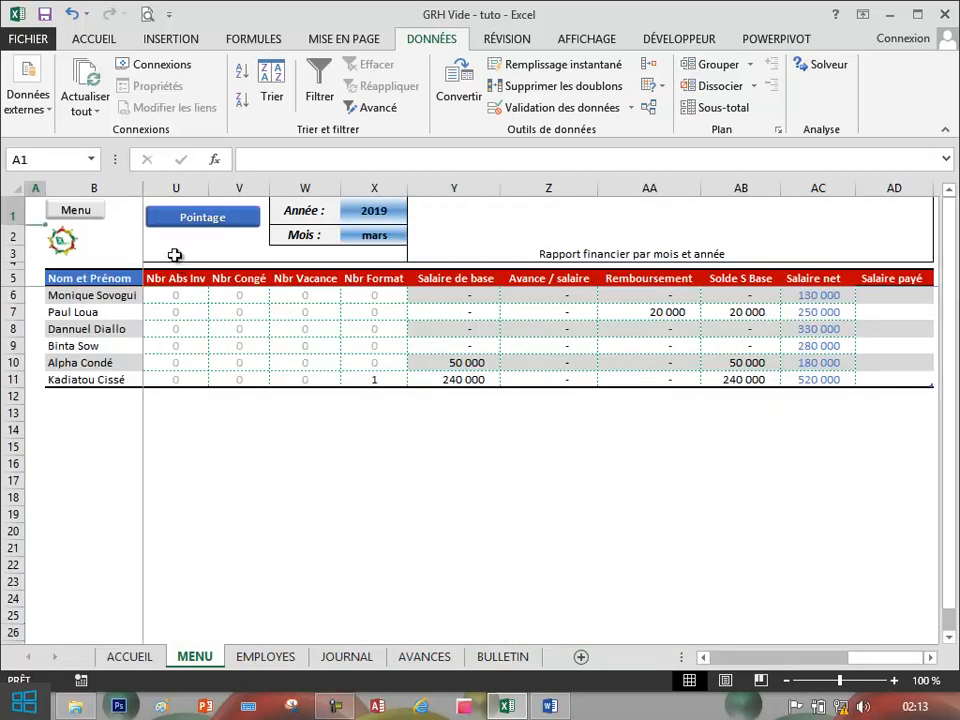
click(76, 212)
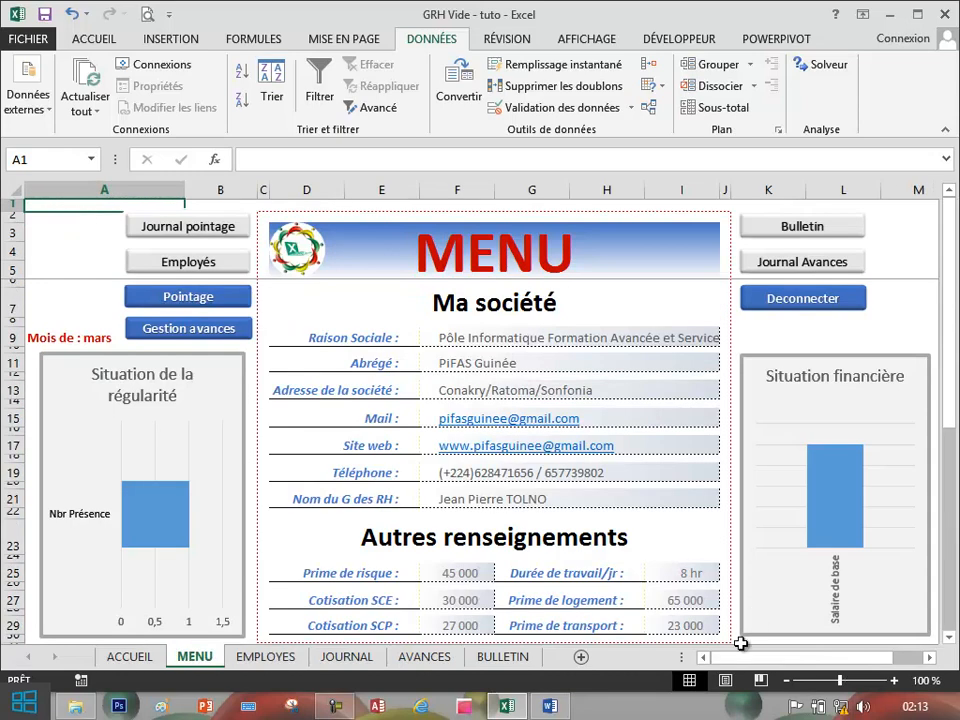
drag(741, 656, 732, 660)
Add a new data series named "Situation de Présence des employés" to the "Situation de la régularité" chart on the MENU sheet
click(223, 384)
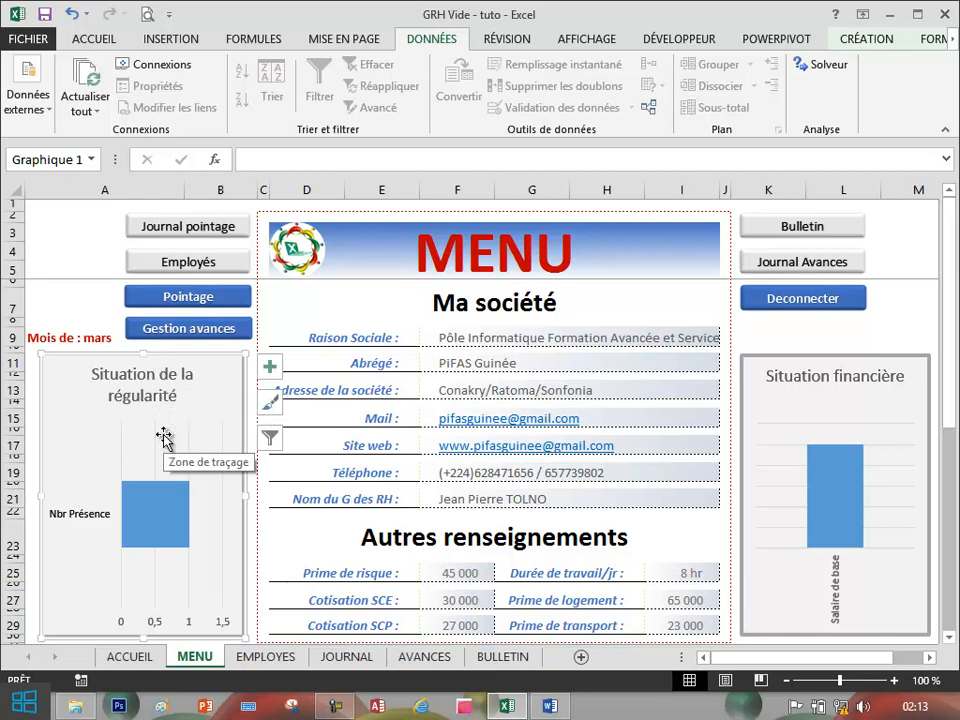
right_click(208, 396)
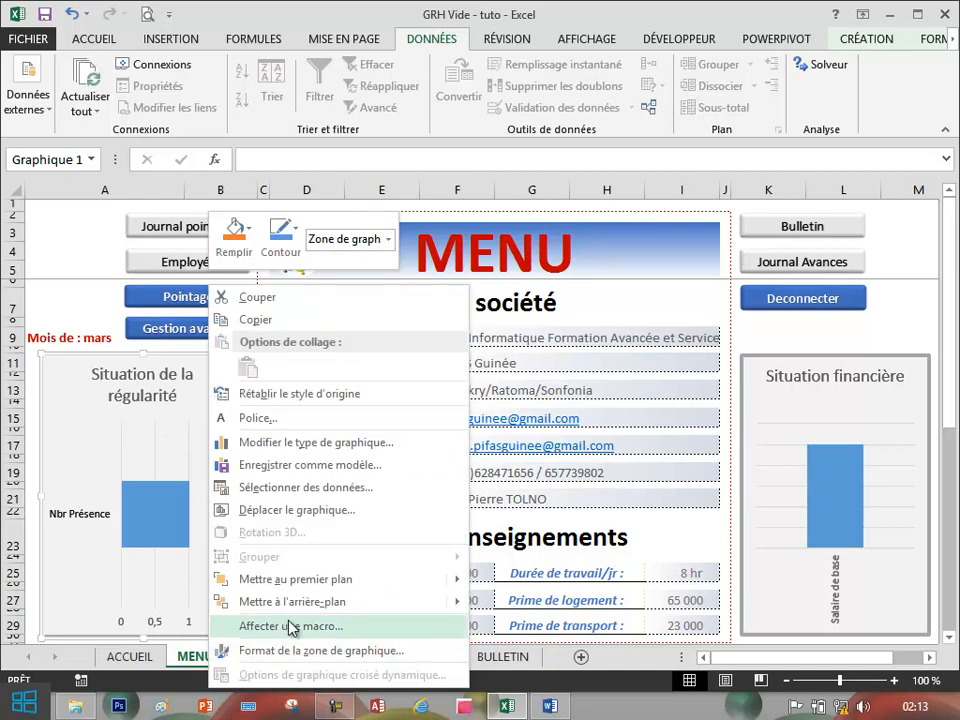
click(290, 488)
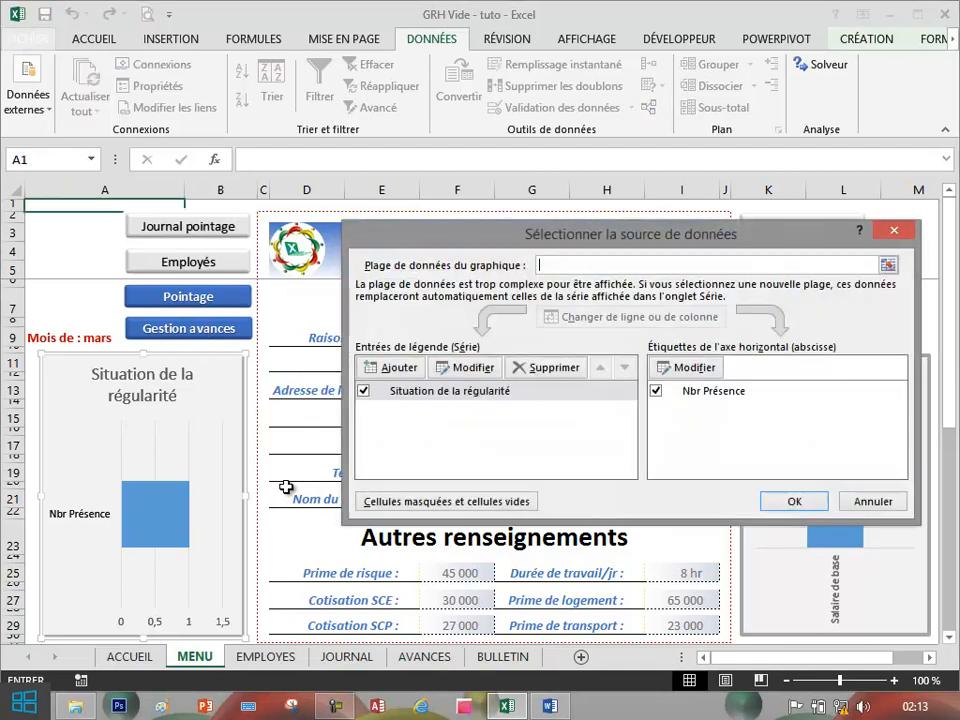
click(400, 368)
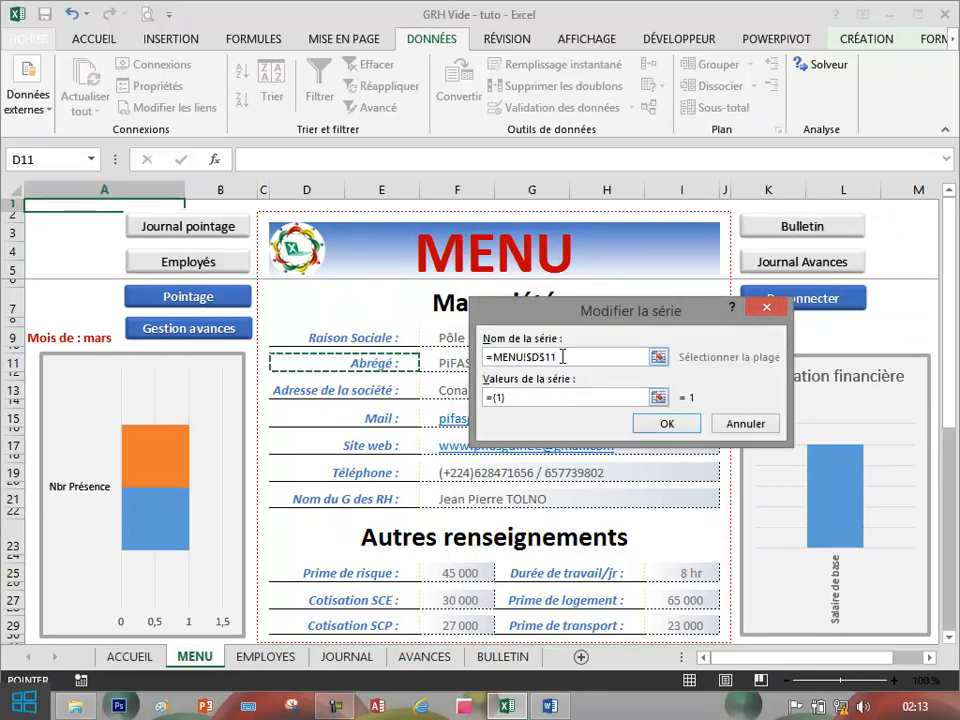
click(562, 356)
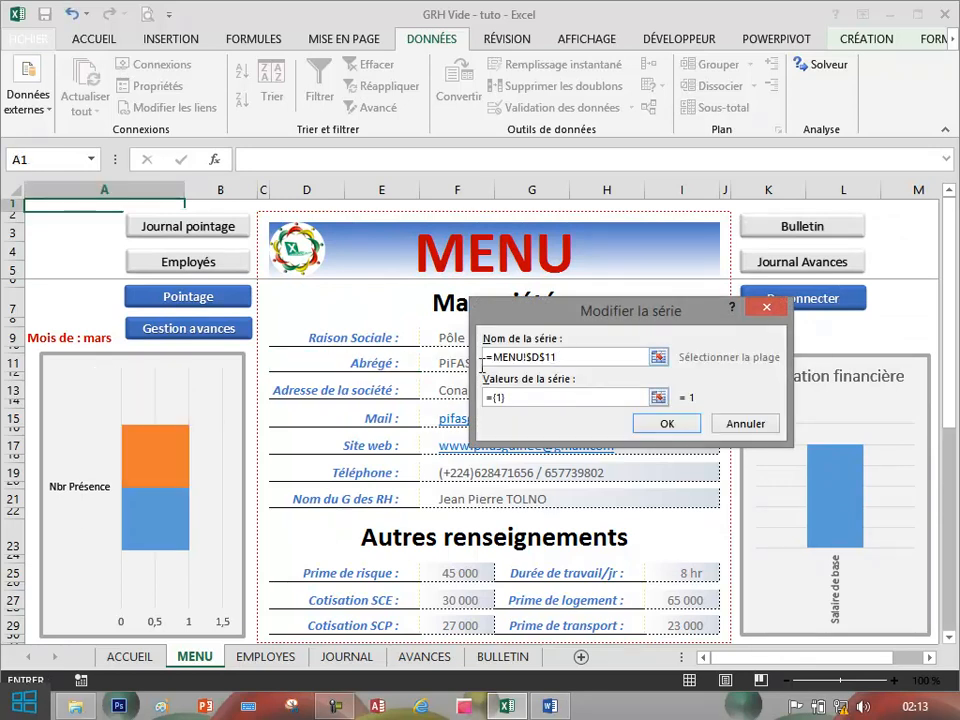
drag(562, 356, 468, 356)
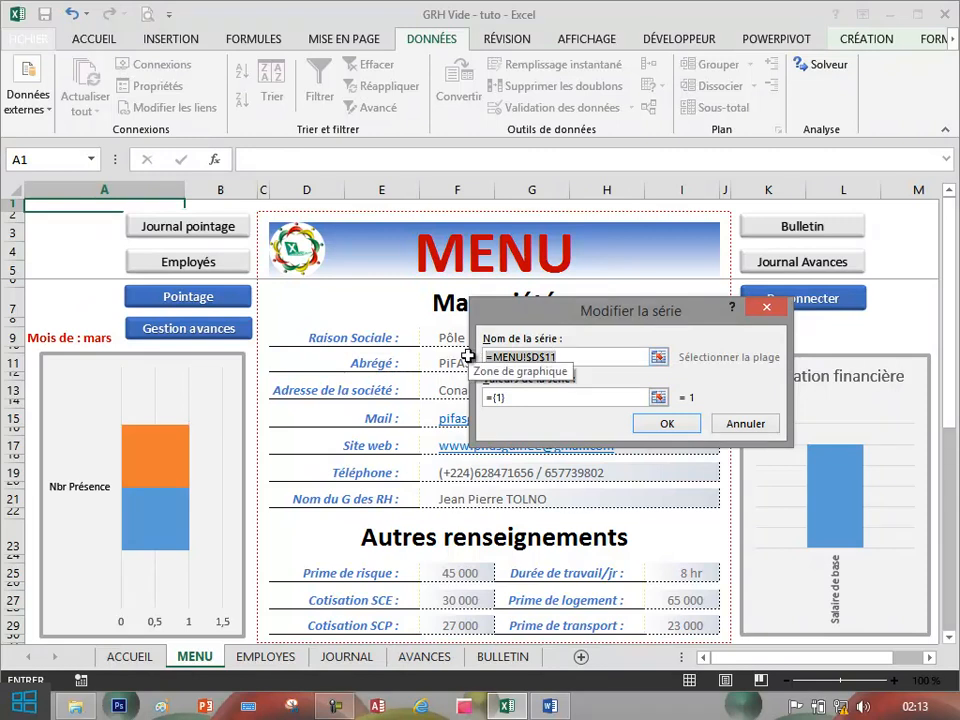
key(BackSpace)
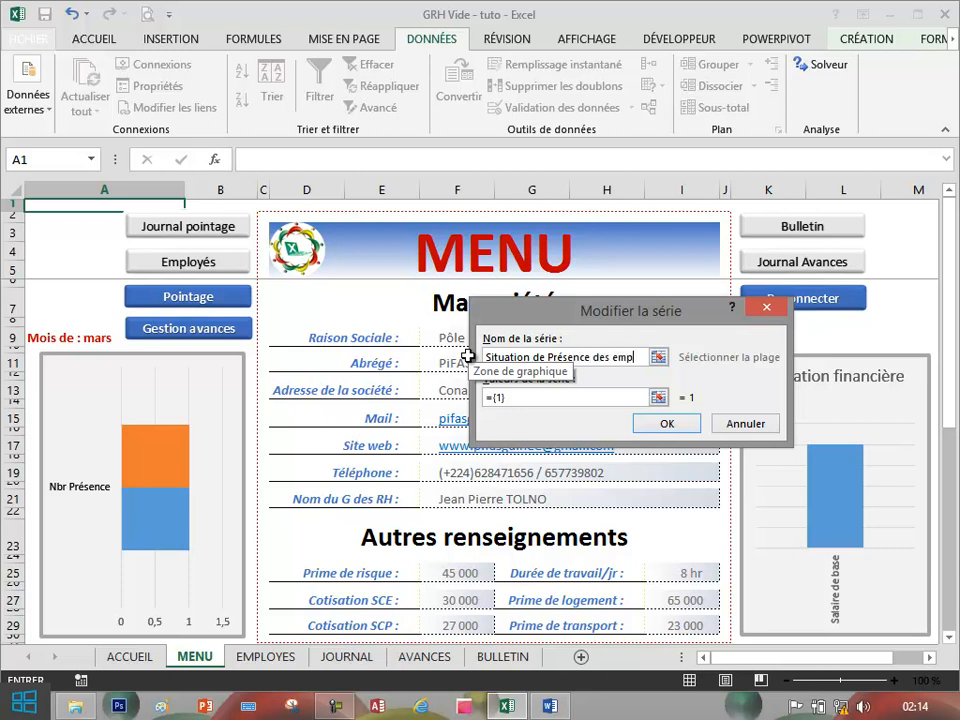
text(yés)
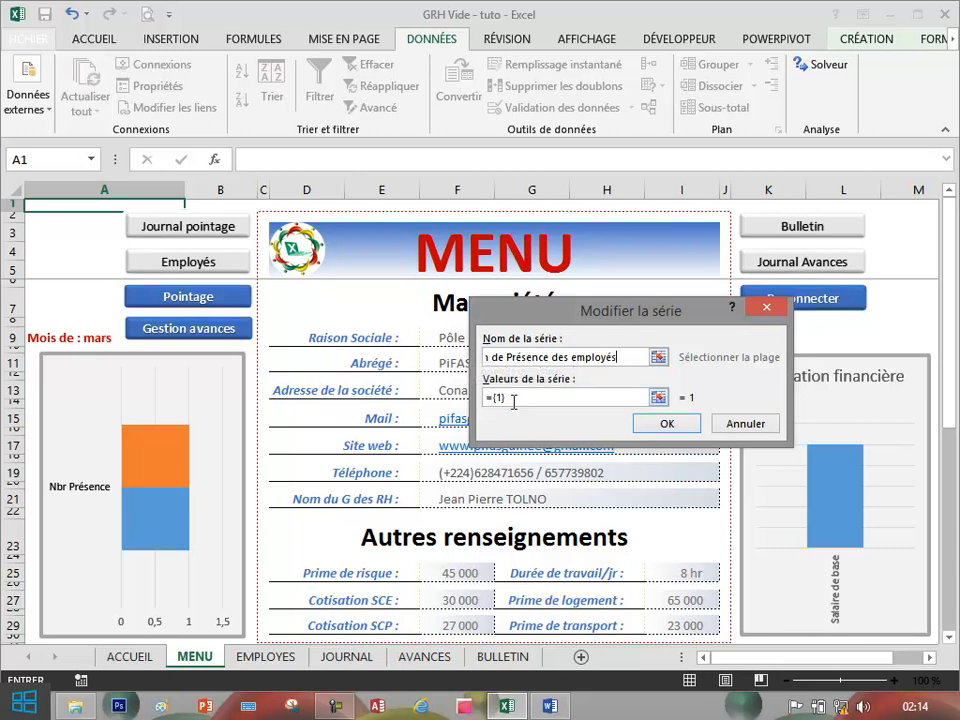
Clear the default values of the new chart series to make room for a data range
click(484, 397)
key(BackSpace)
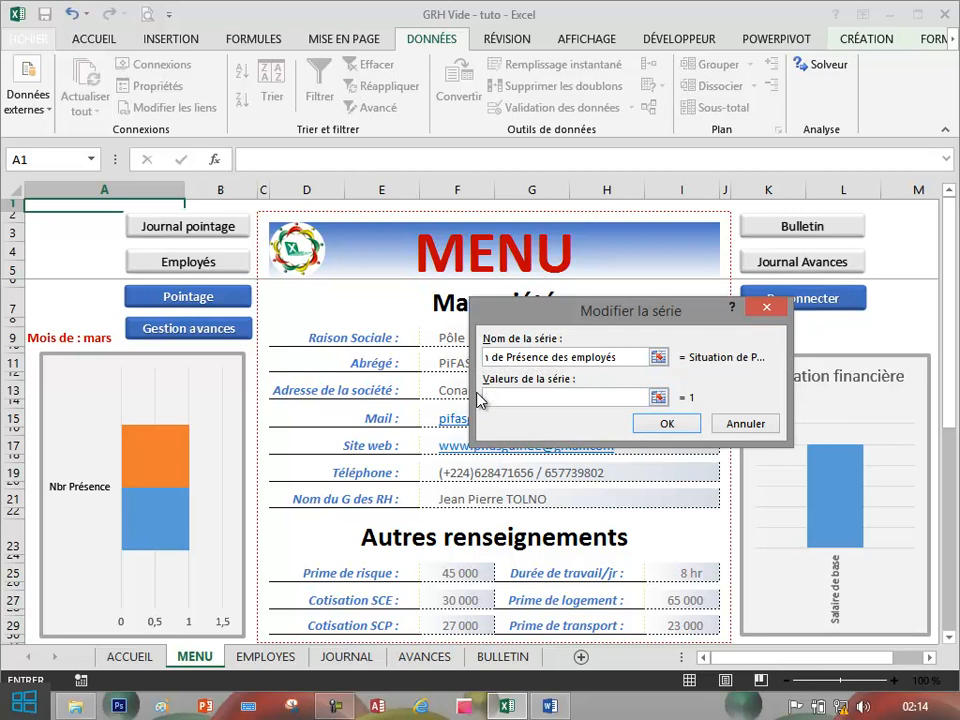